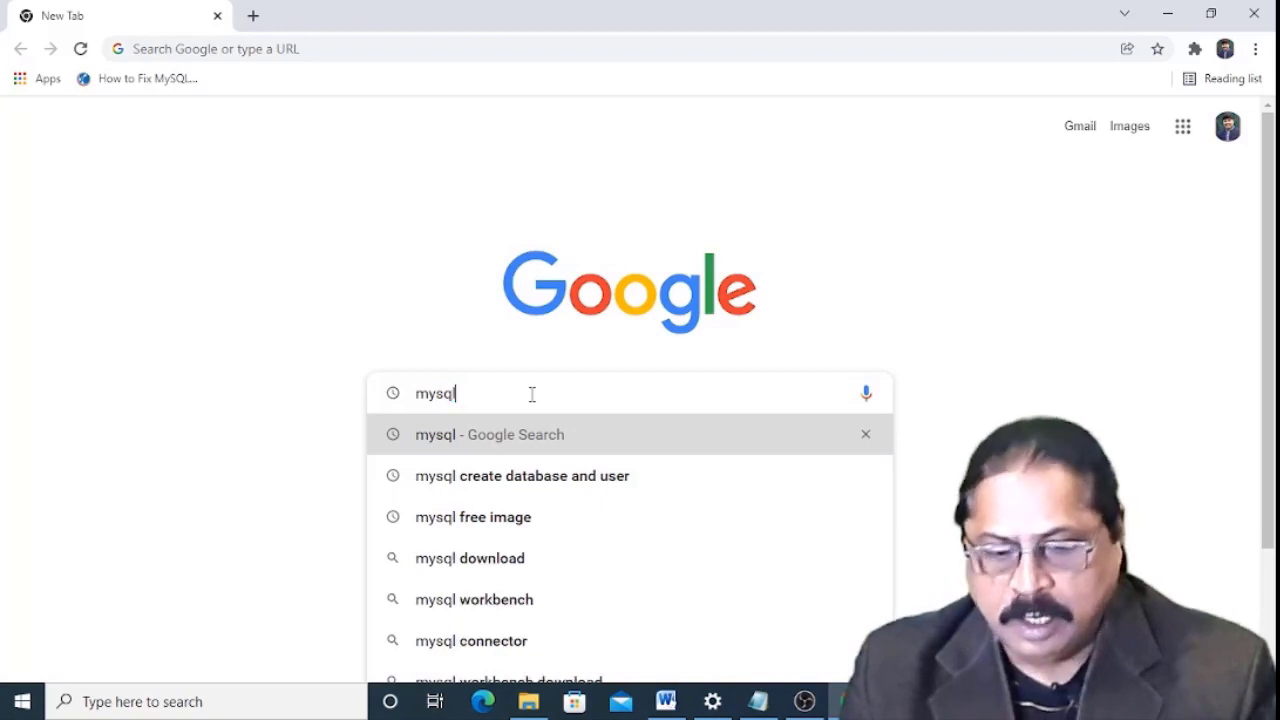
Search for mysql and navigate mysql.com Downloads to the MySQL Installer for Windows page.
key("Return")
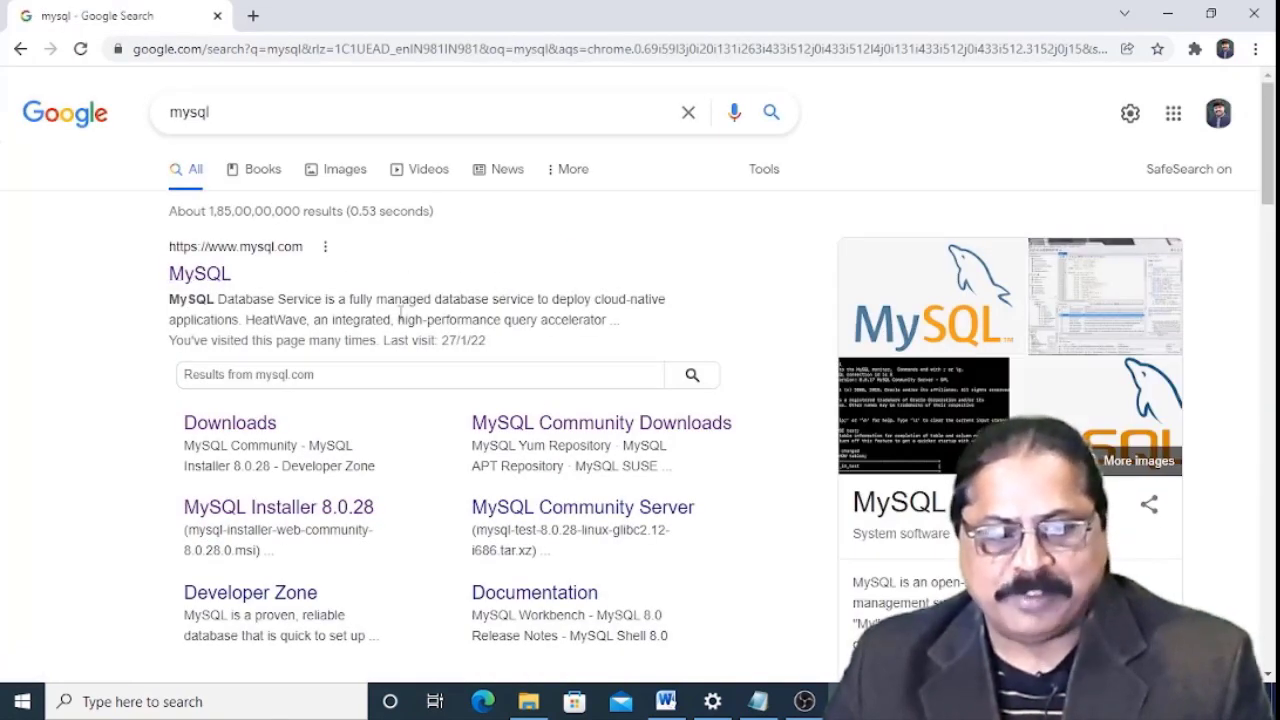
left_click(203, 279)
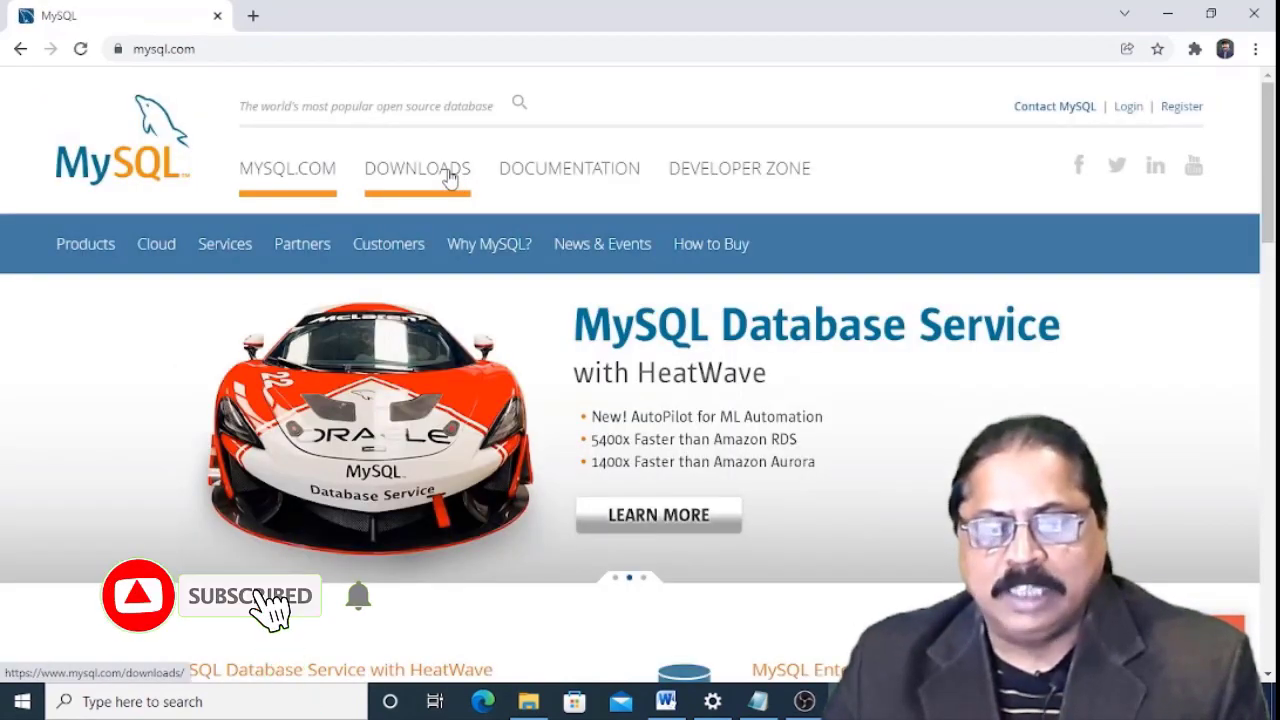
left_click(450, 177)
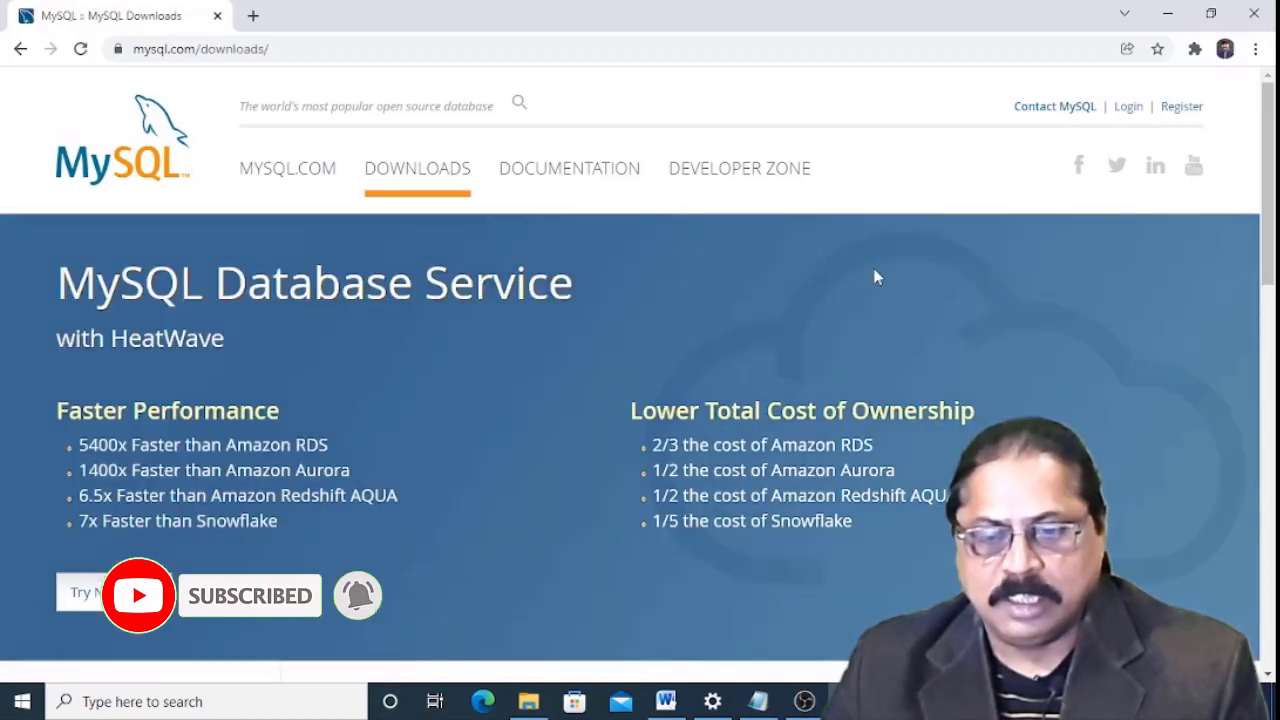
scroll(917, 368, "down", 10)
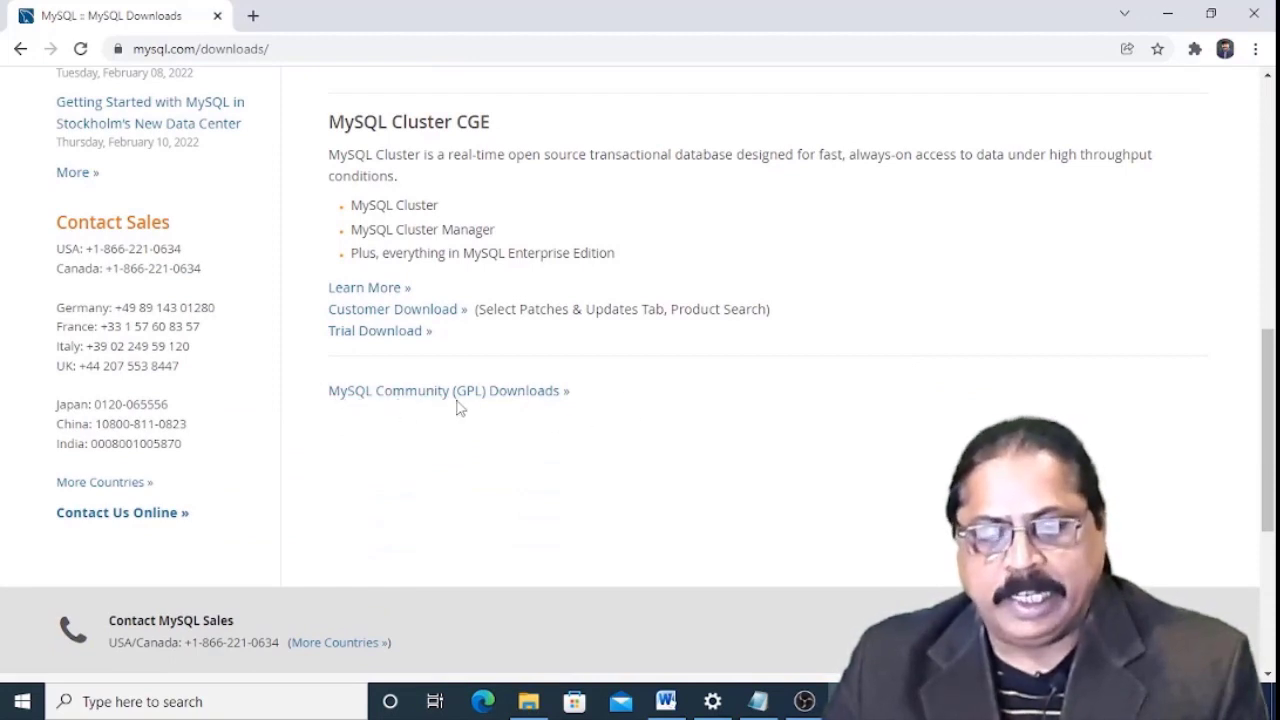
left_click(522, 393)
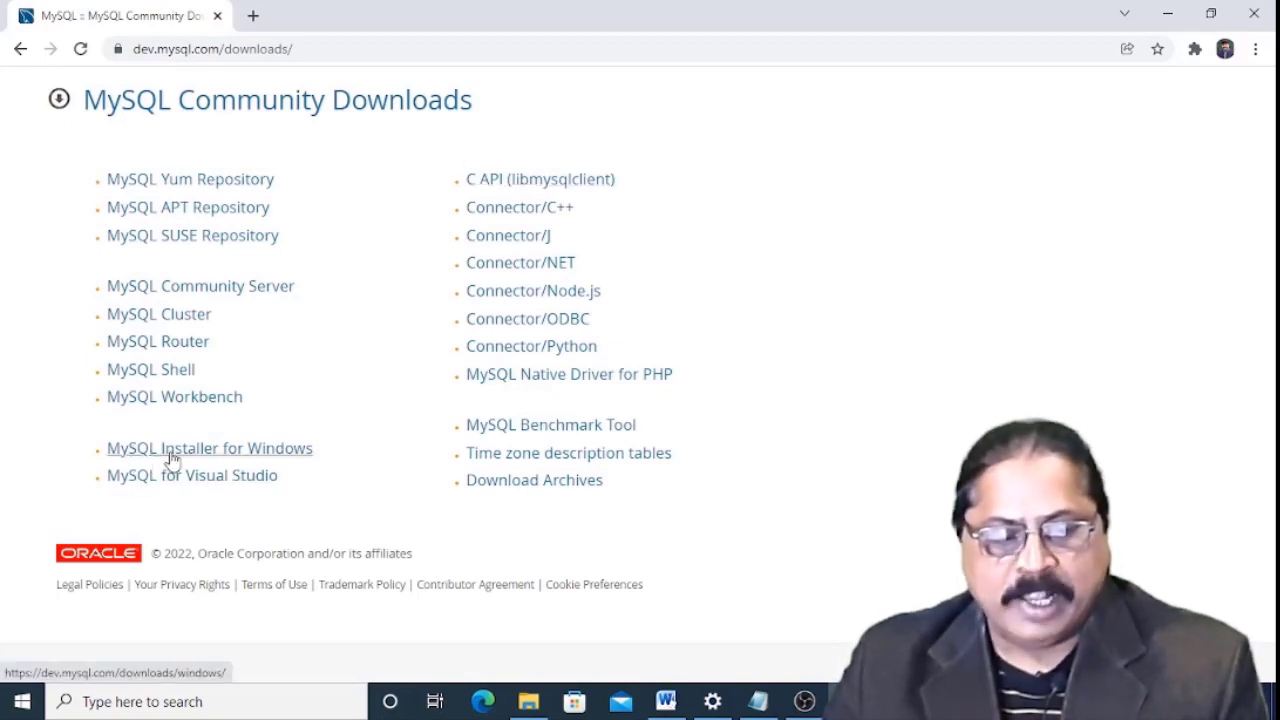
left_click(295, 458)
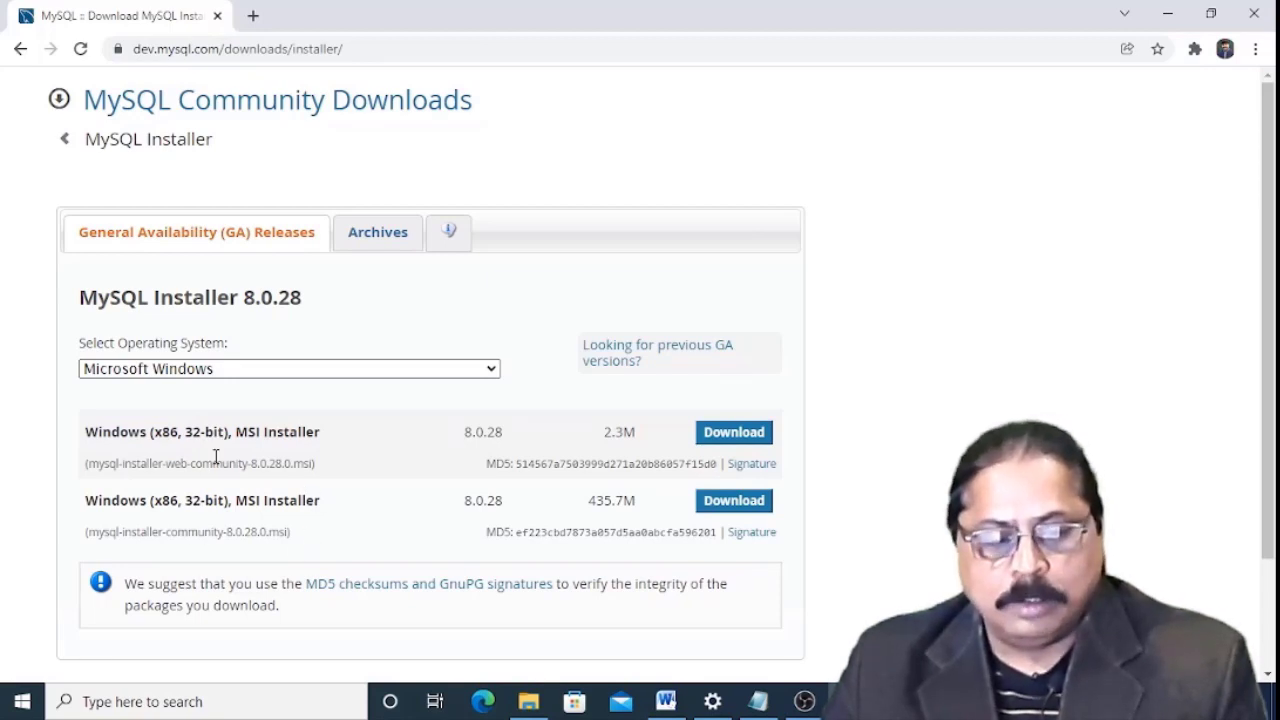
left_click(180, 701)
type("about")
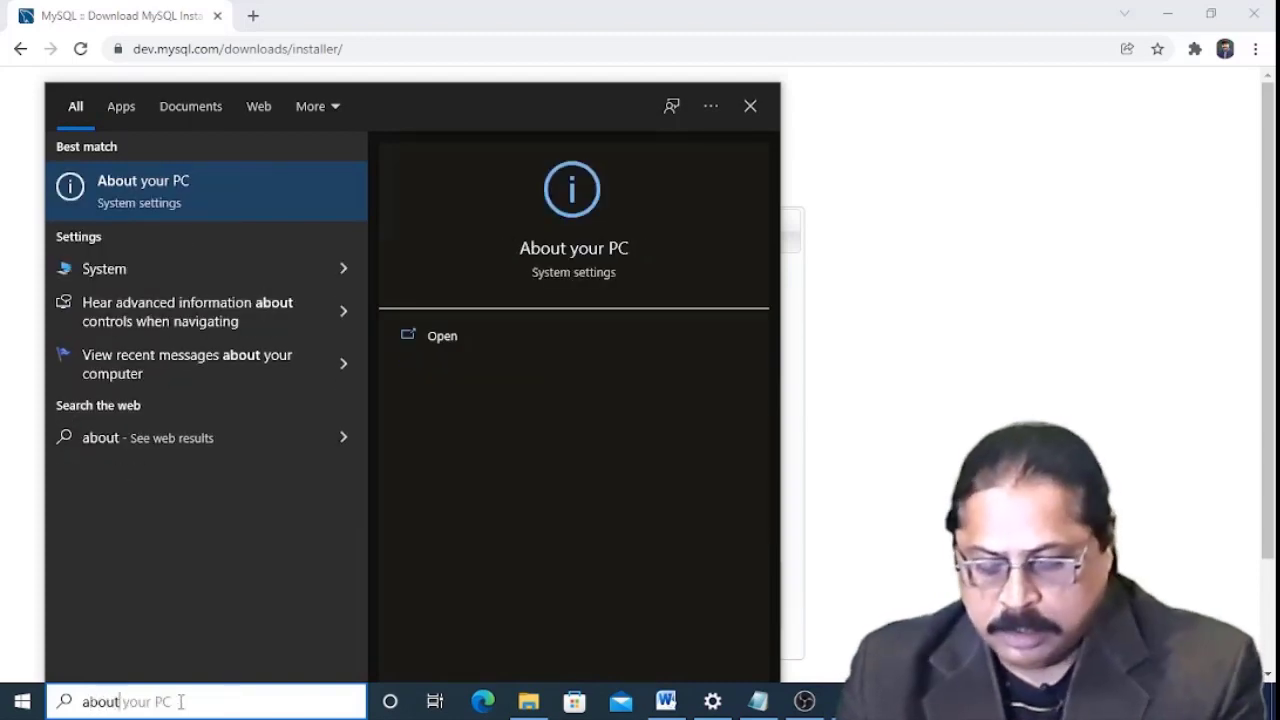
key("Return")
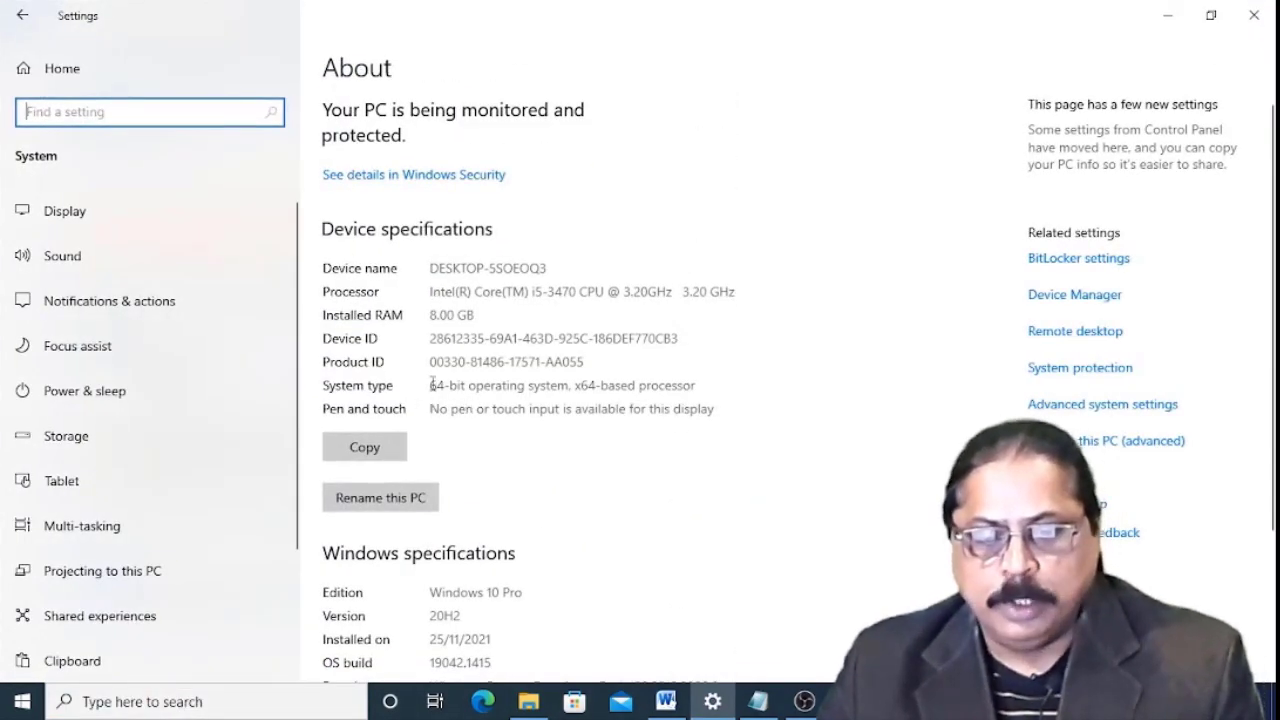
left_click_drag(432, 385, 708, 390)
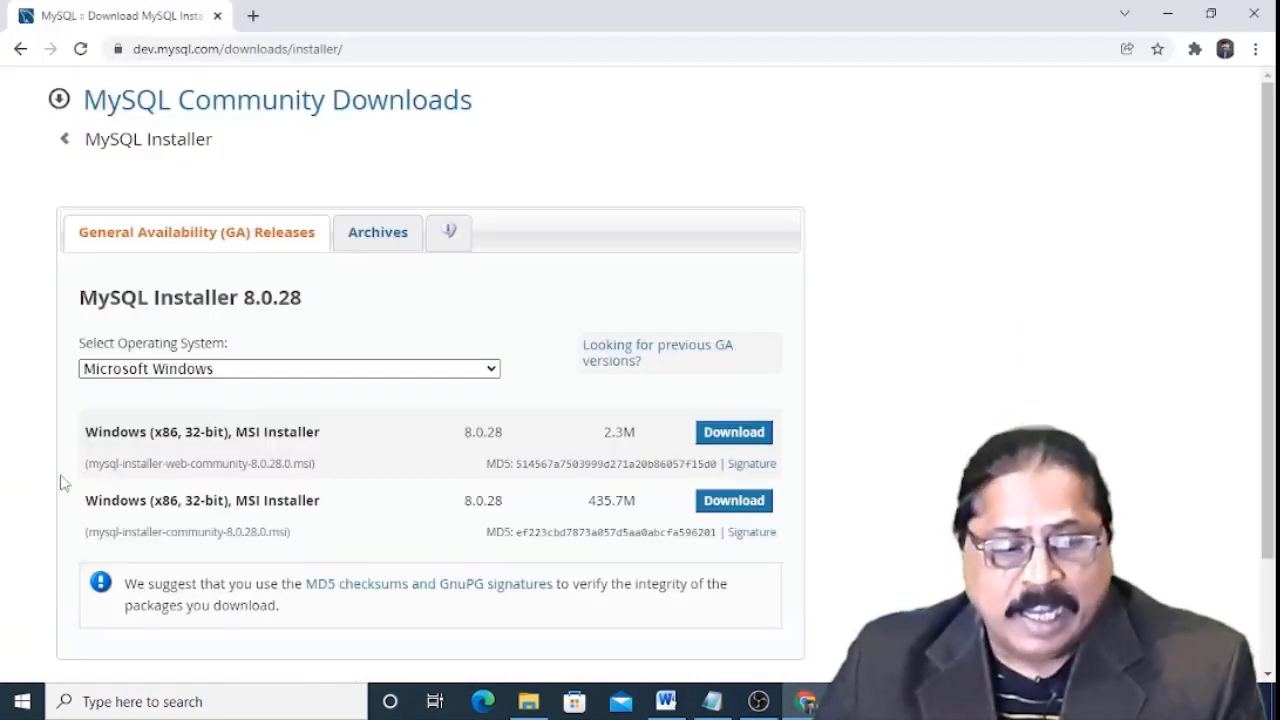
Highlight both installer file names, then choose Download for the full 435.7M MSI installer.
left_click_drag(88, 463, 335, 469)
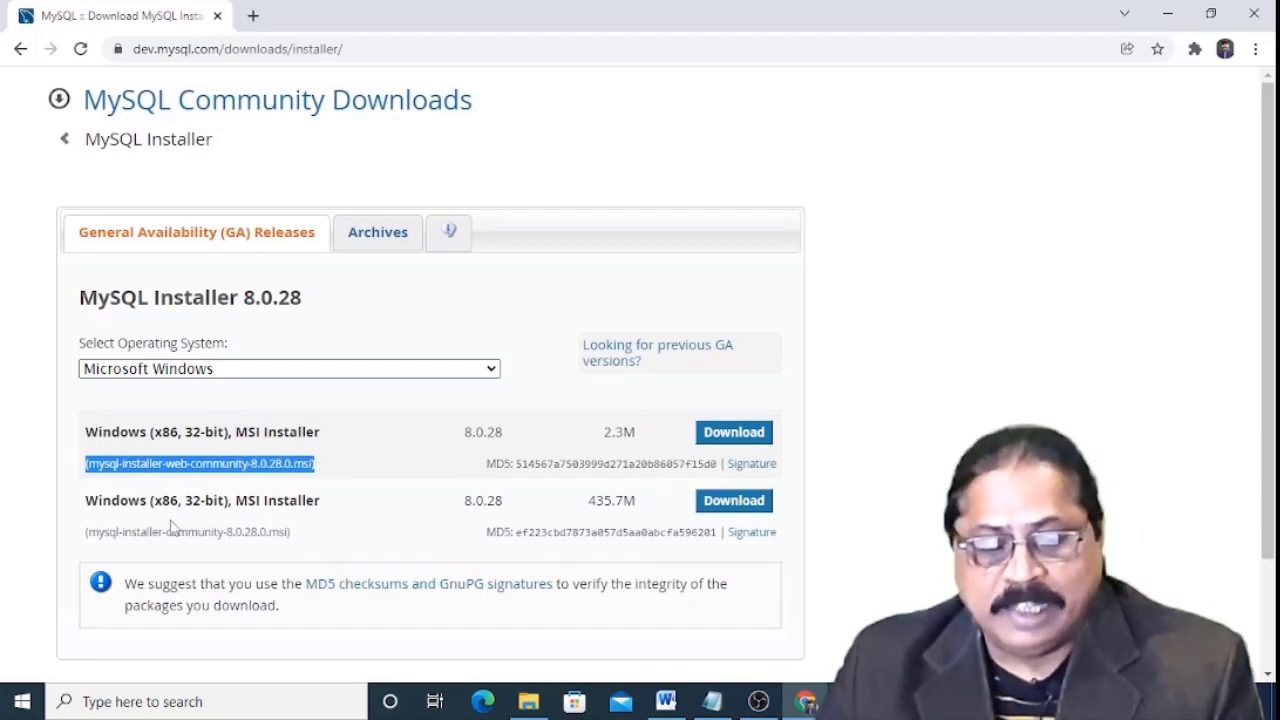
left_click_drag(91, 532, 288, 535)
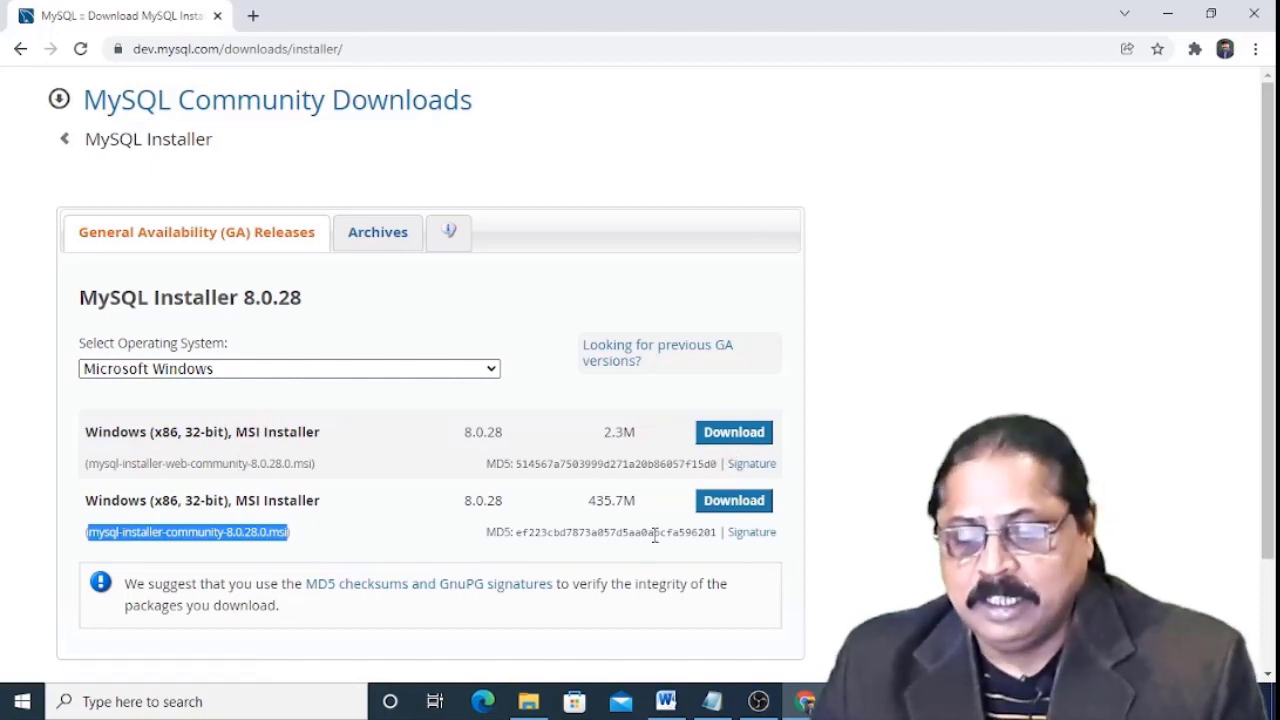
left_click(741, 510)
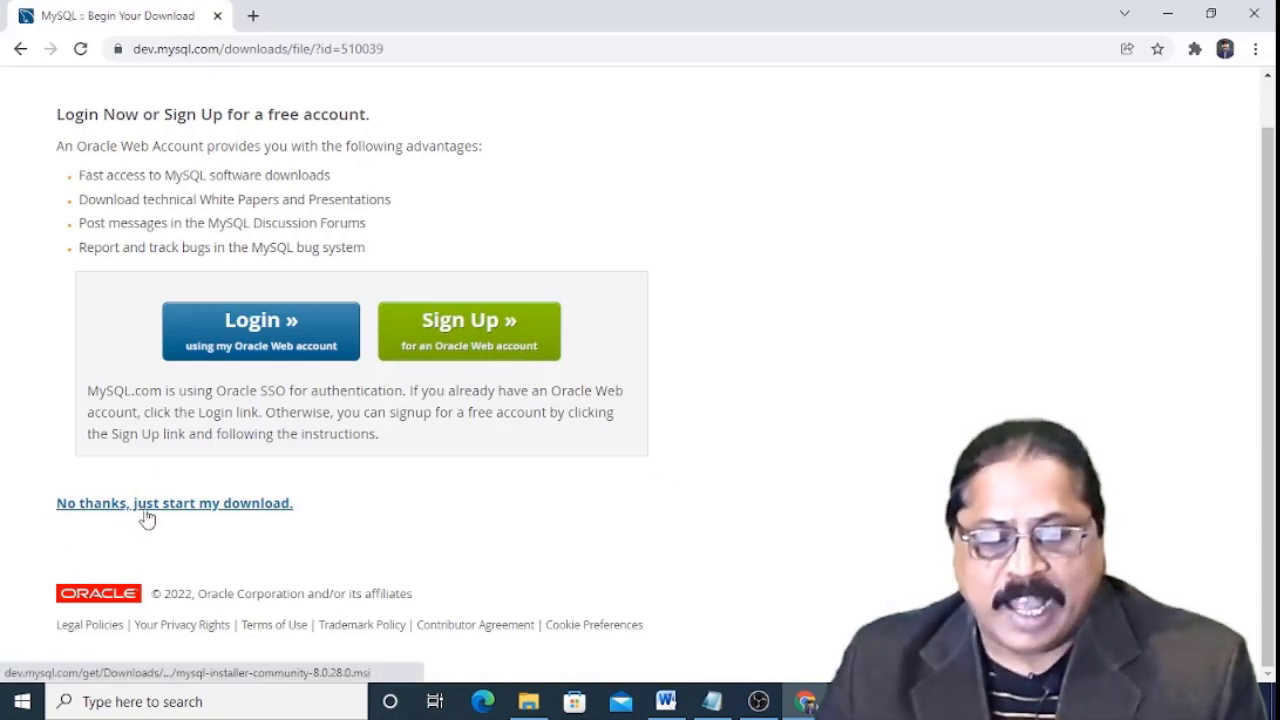
Start the download without logging in, cancel it, and open This PC in File Explorer.
left_click(222, 510)
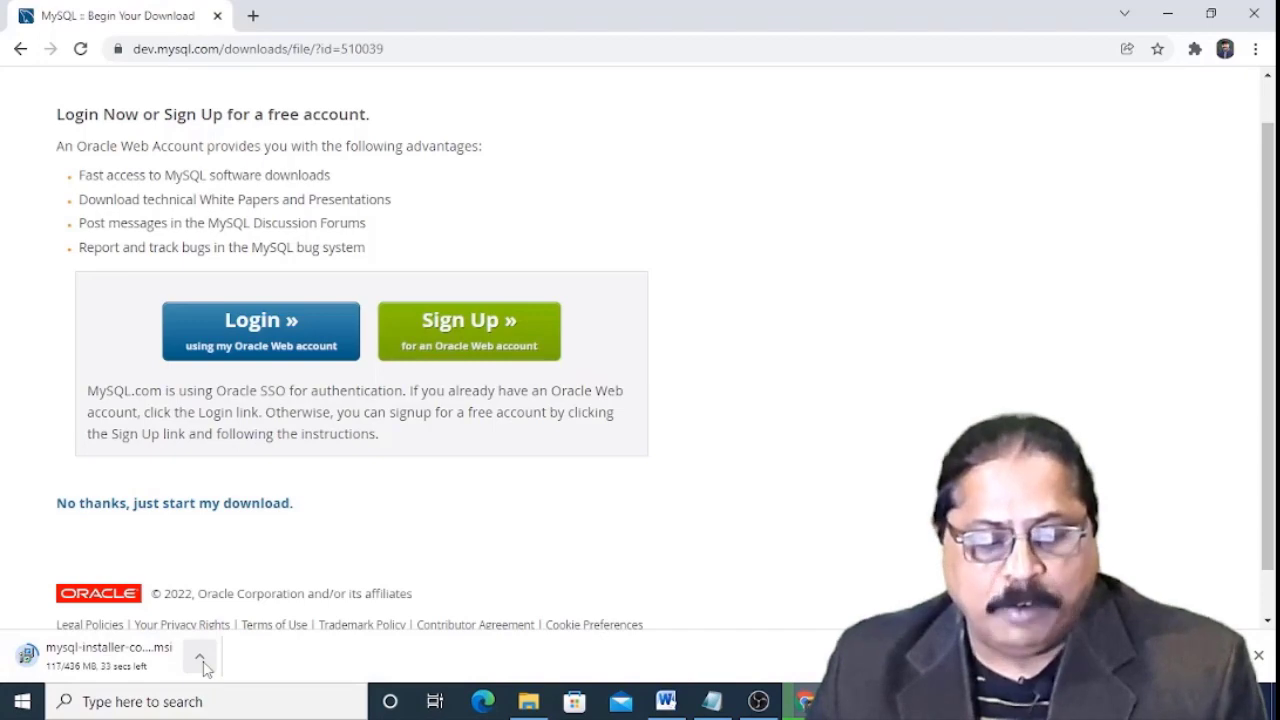
left_click(203, 662)
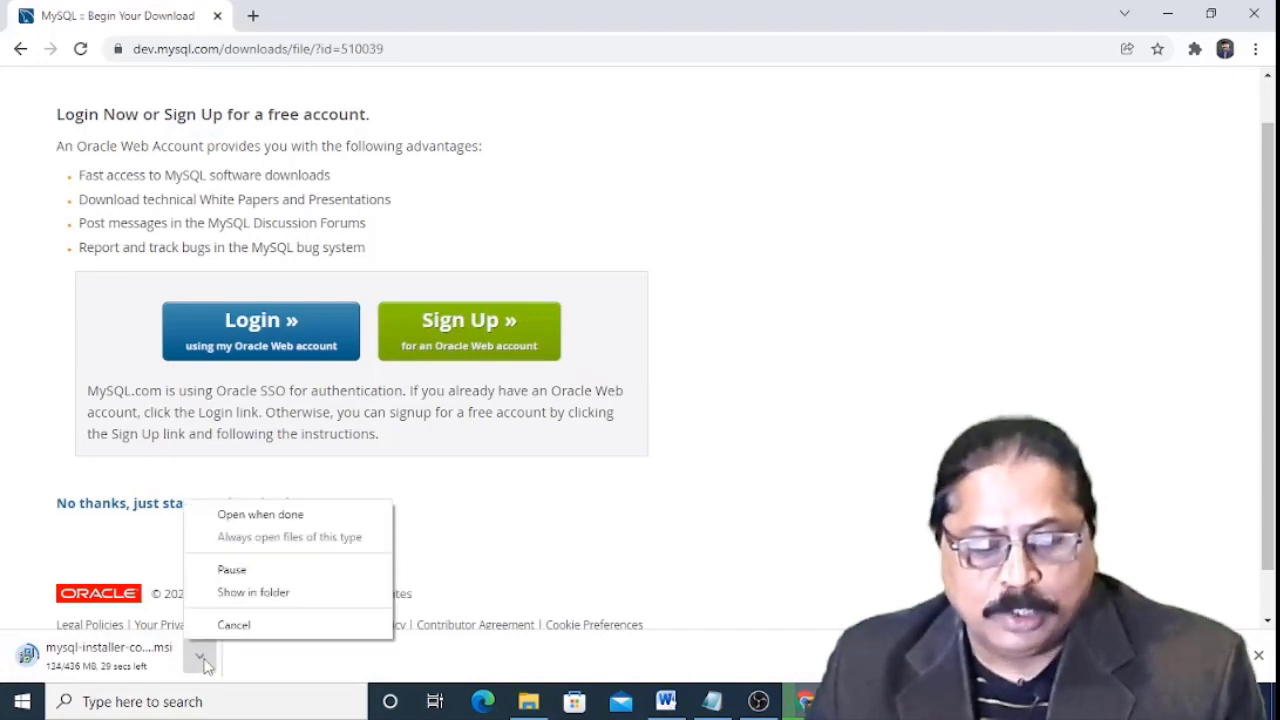
left_click(260, 626)
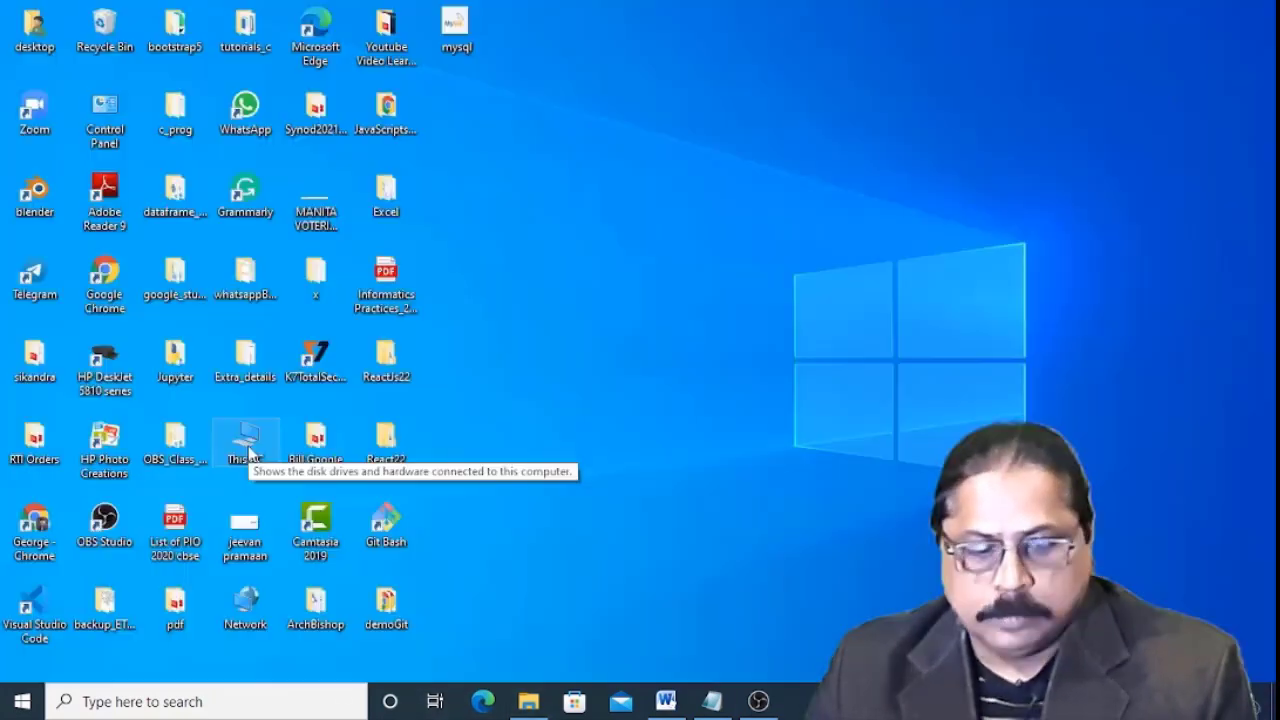
double_click(246, 443)
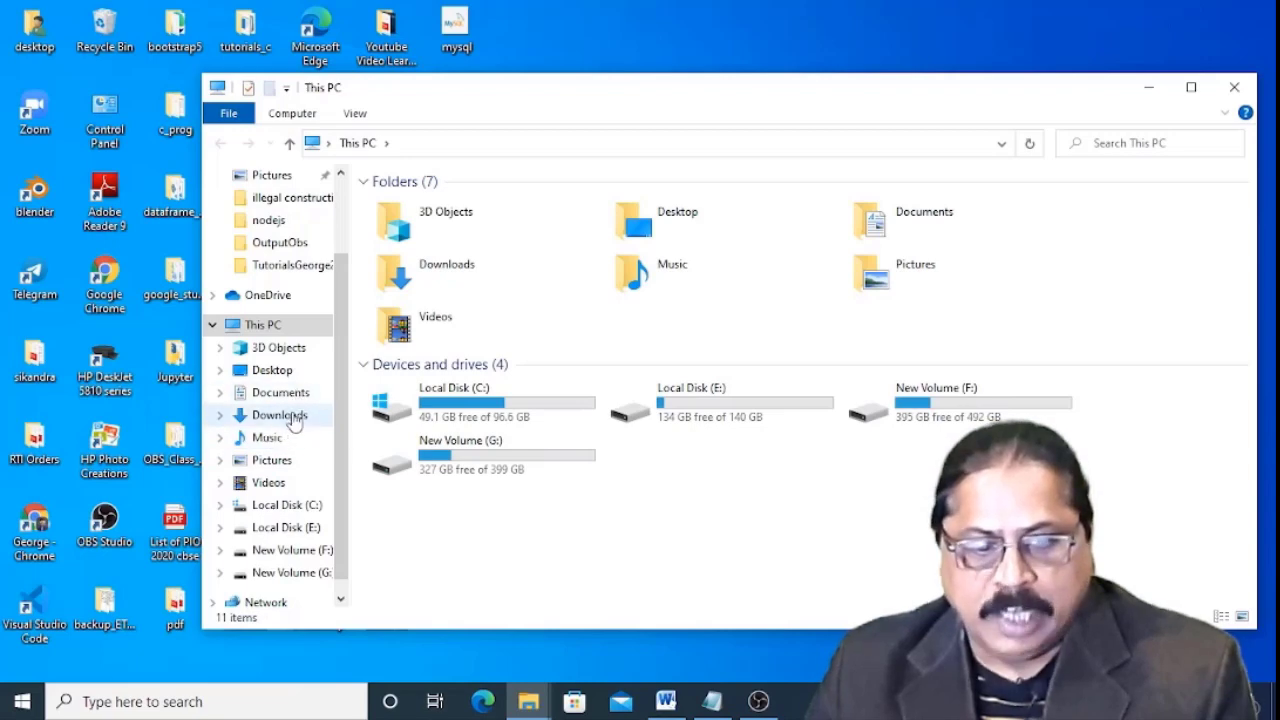
Run mysql-installer-community-8.0.28 from the Downloads folder, then minimize Explorer.
left_click(285, 415)
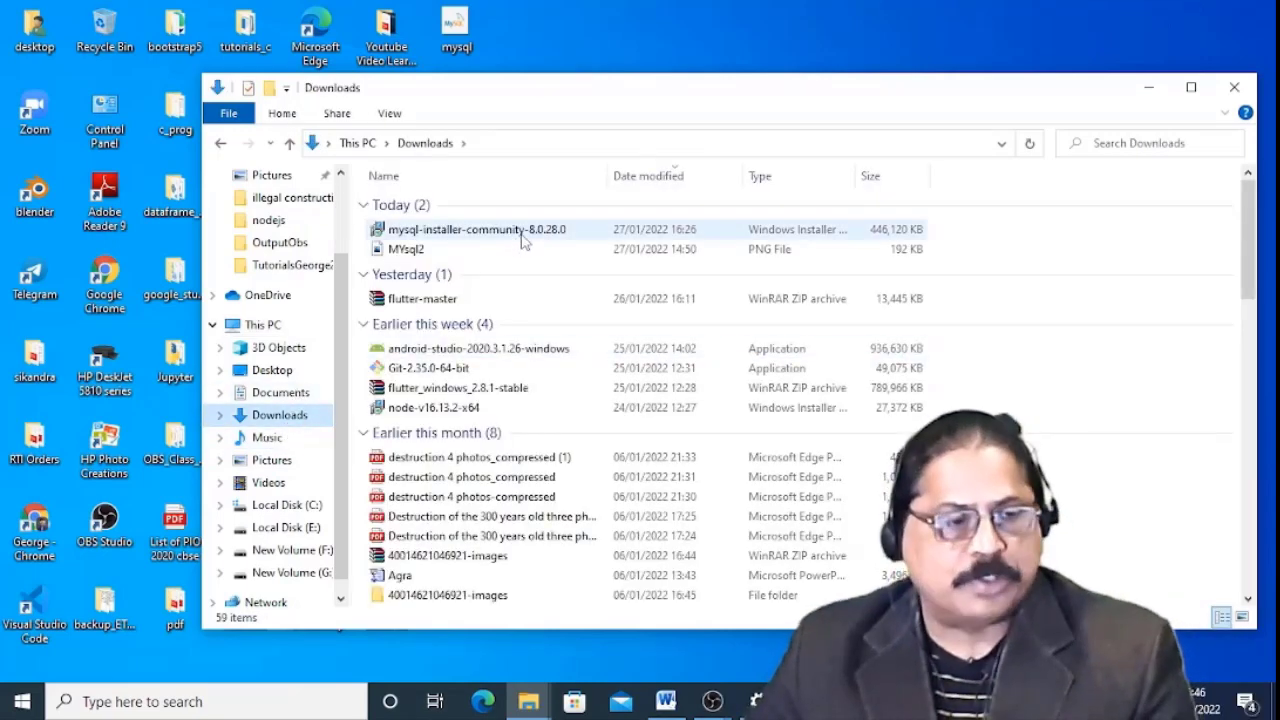
double_click(538, 233)
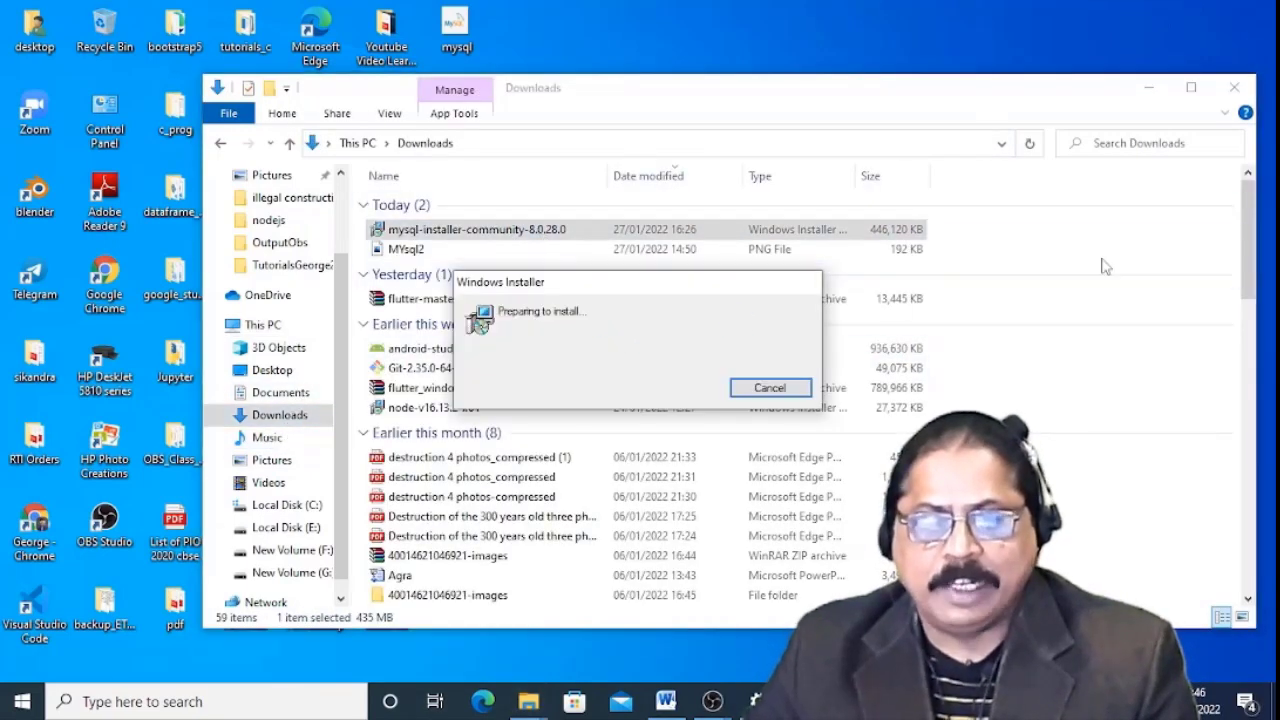
left_click(1149, 87)
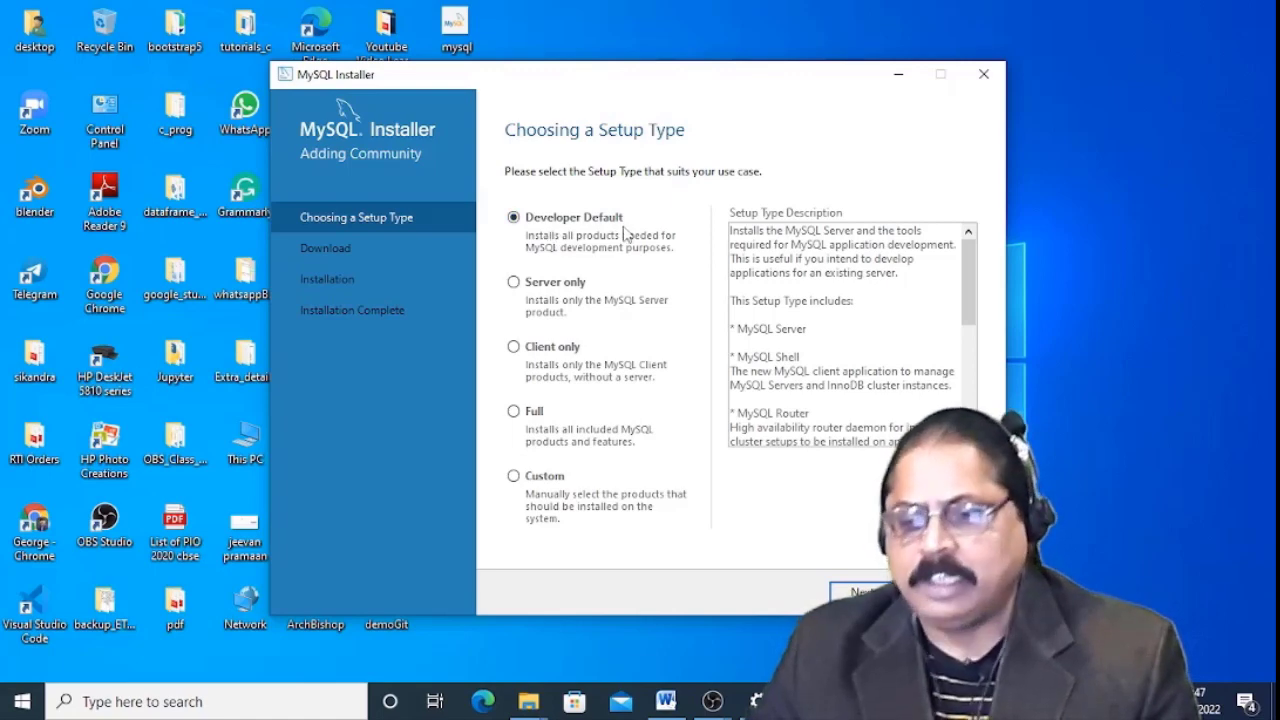
Choose the Custom setup type and continue to product selection.
scroll(868, 342, "down", 5)
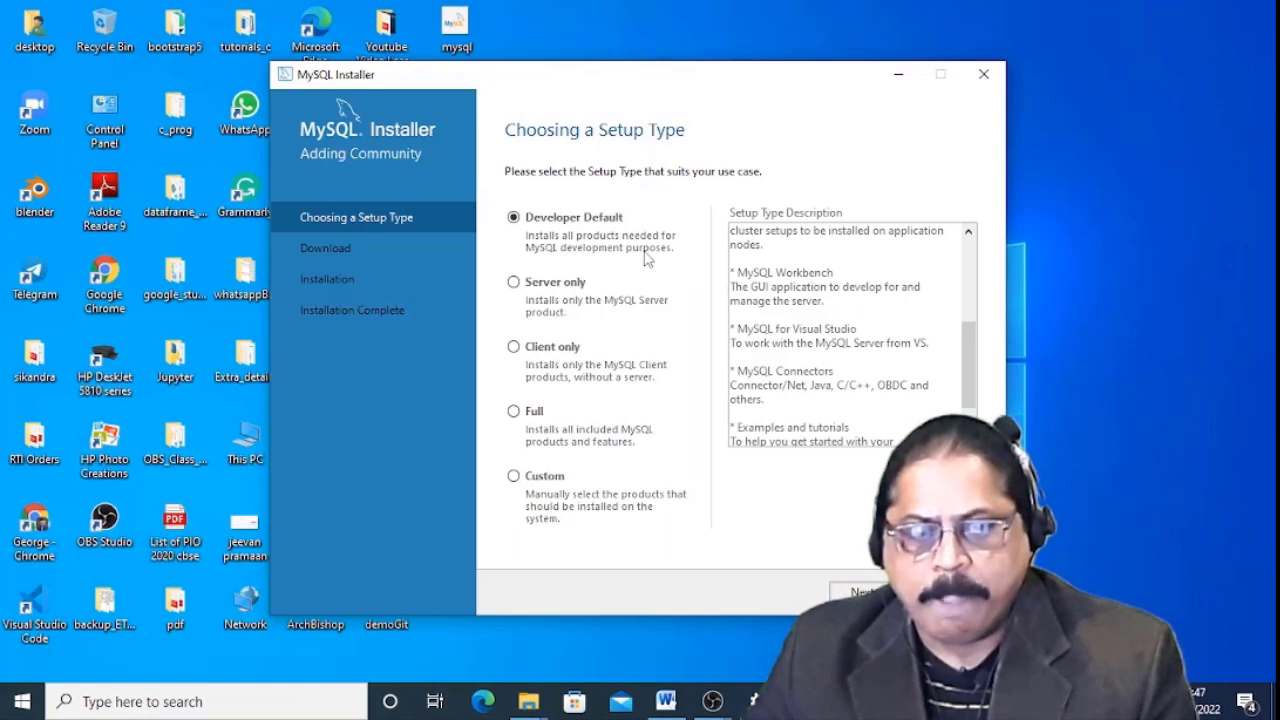
left_click(515, 477)
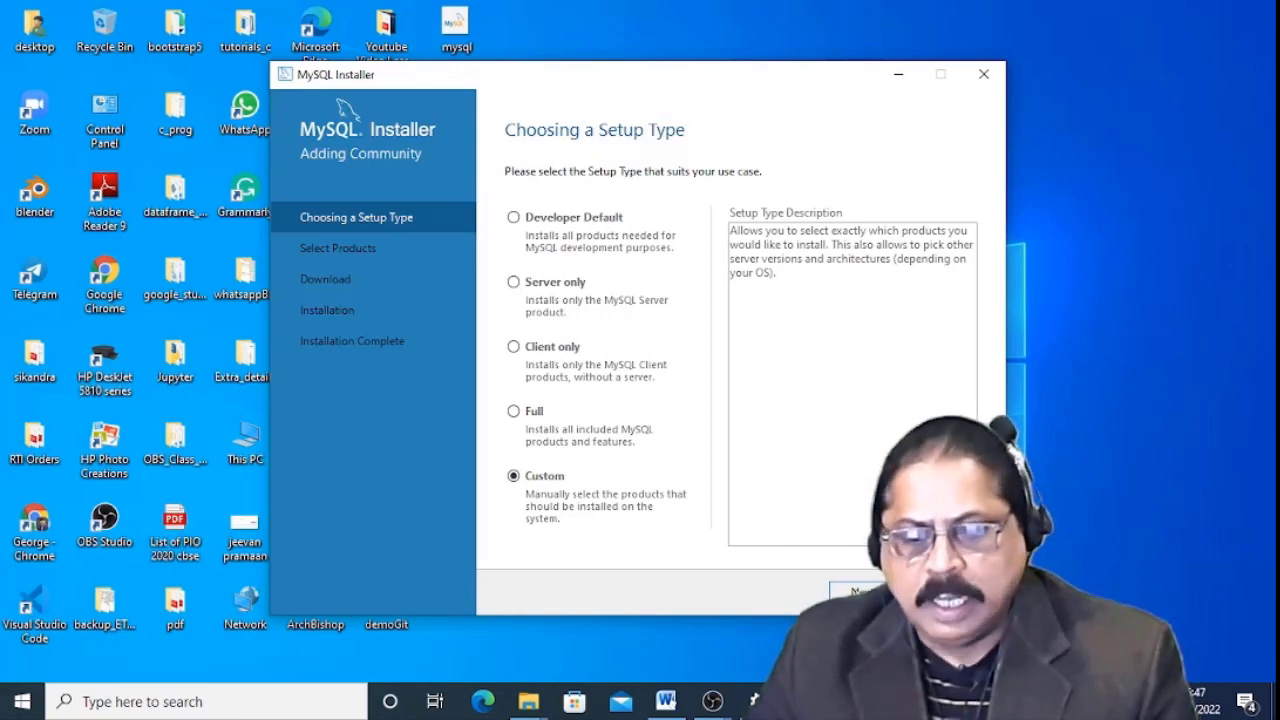
key("Return")
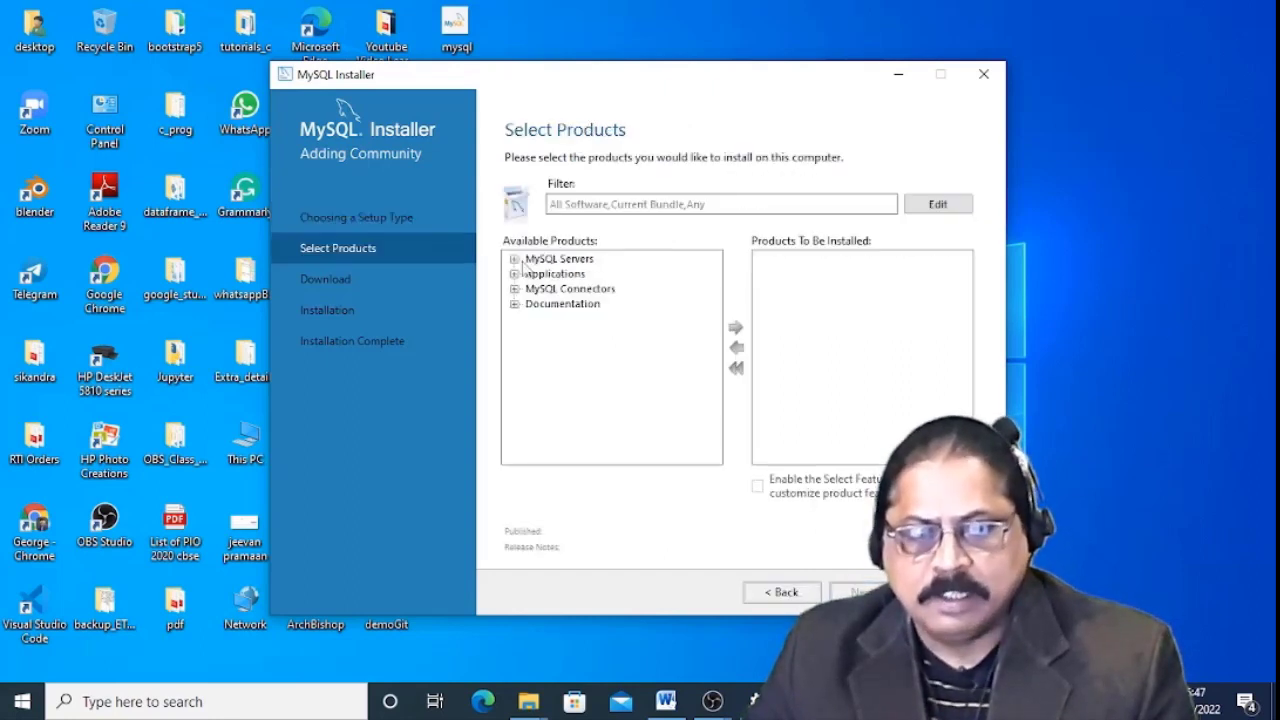
Add MySQL Server 8.0.28 - X64 to the products to be installed.
left_click(515, 259)
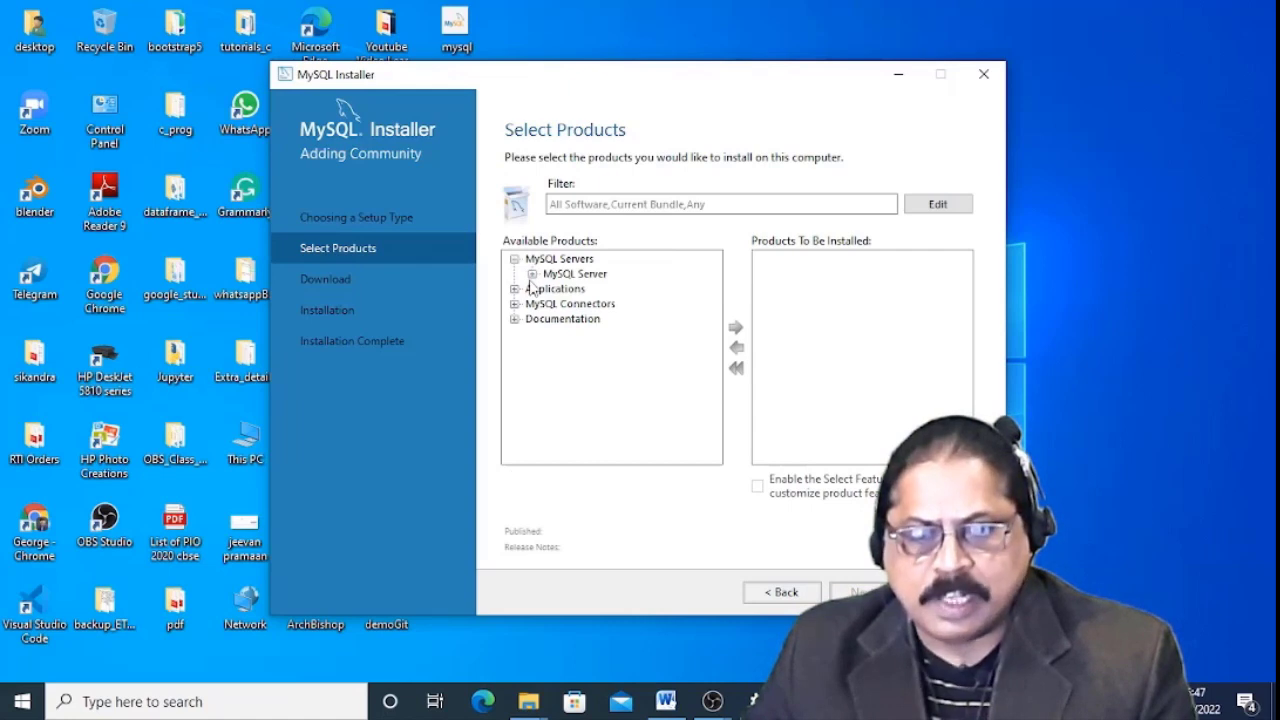
left_click(532, 274)
left_click(550, 289)
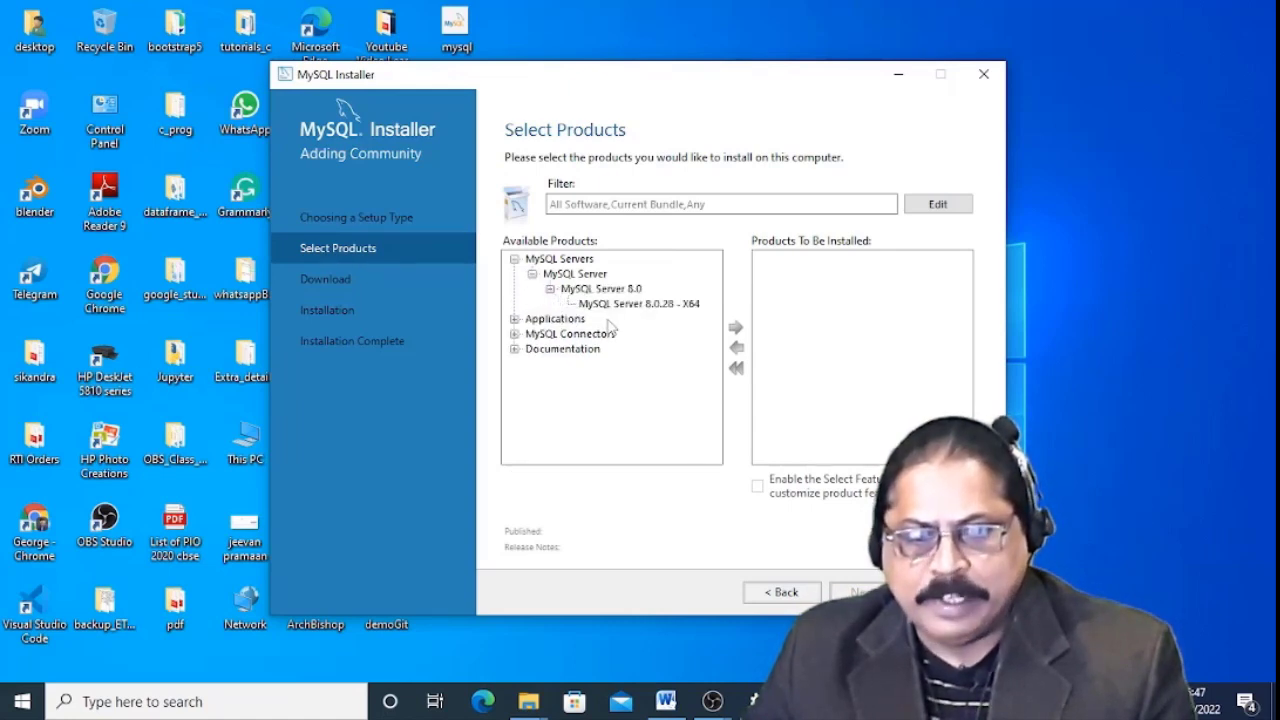
left_click(624, 304)
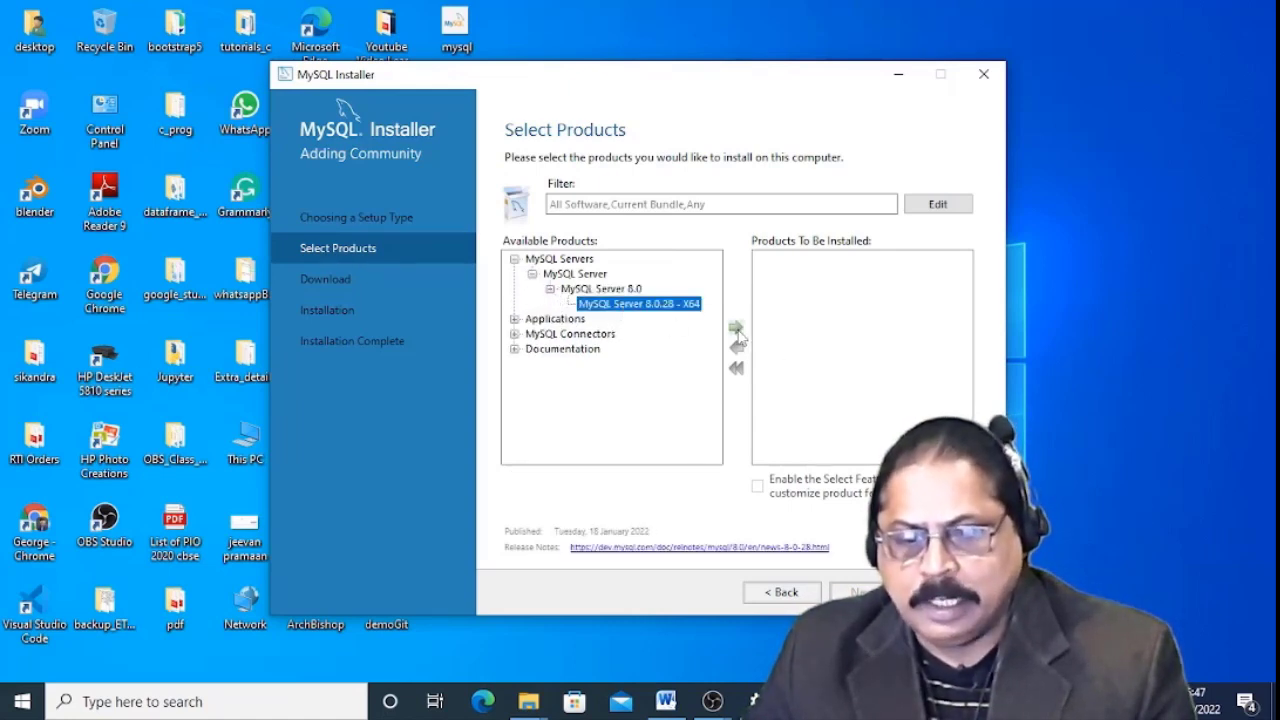
left_click(736, 328)
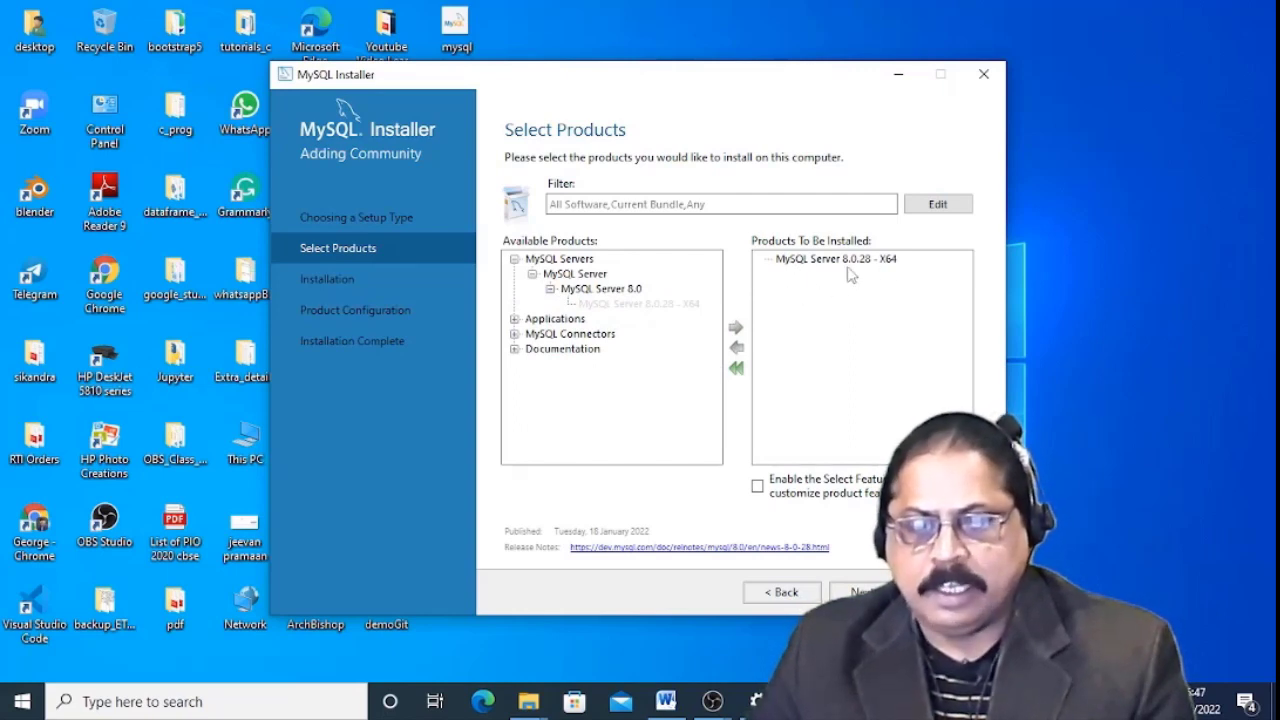
Add MySQL Workbench 8.0.28 - X64 to the products to be installed.
left_click(514, 319)
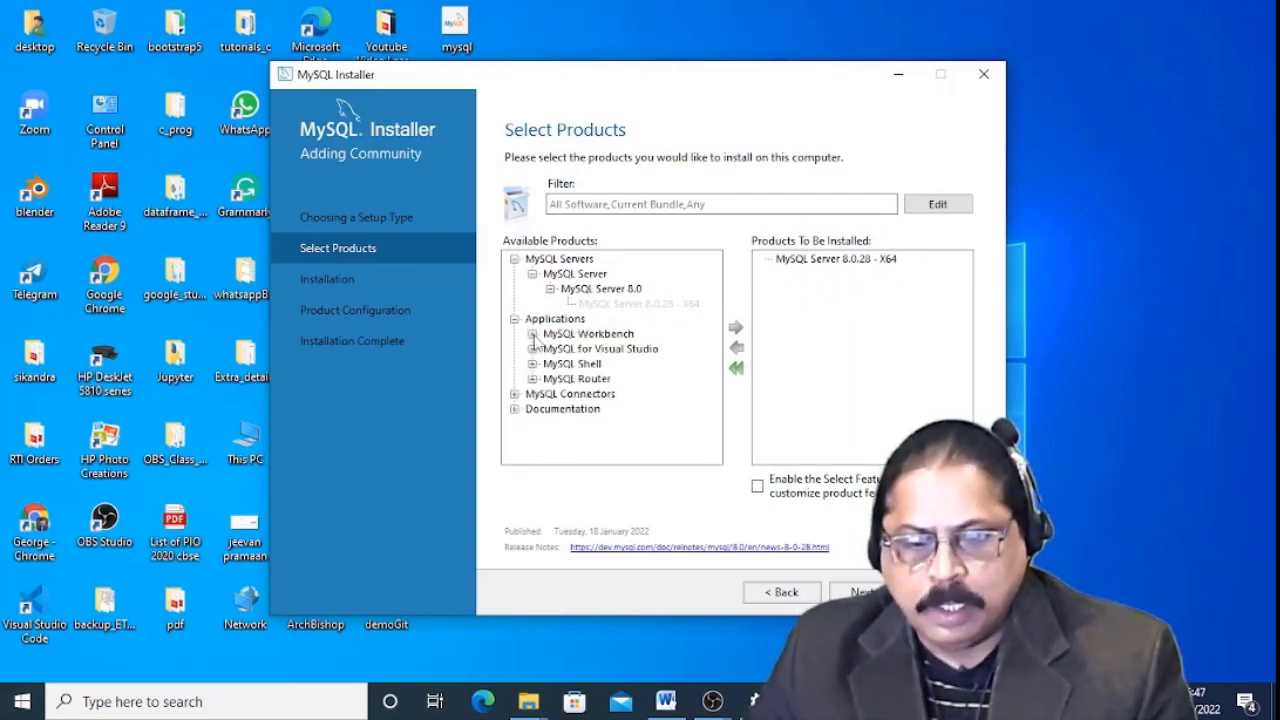
left_click(532, 335)
left_click(550, 349)
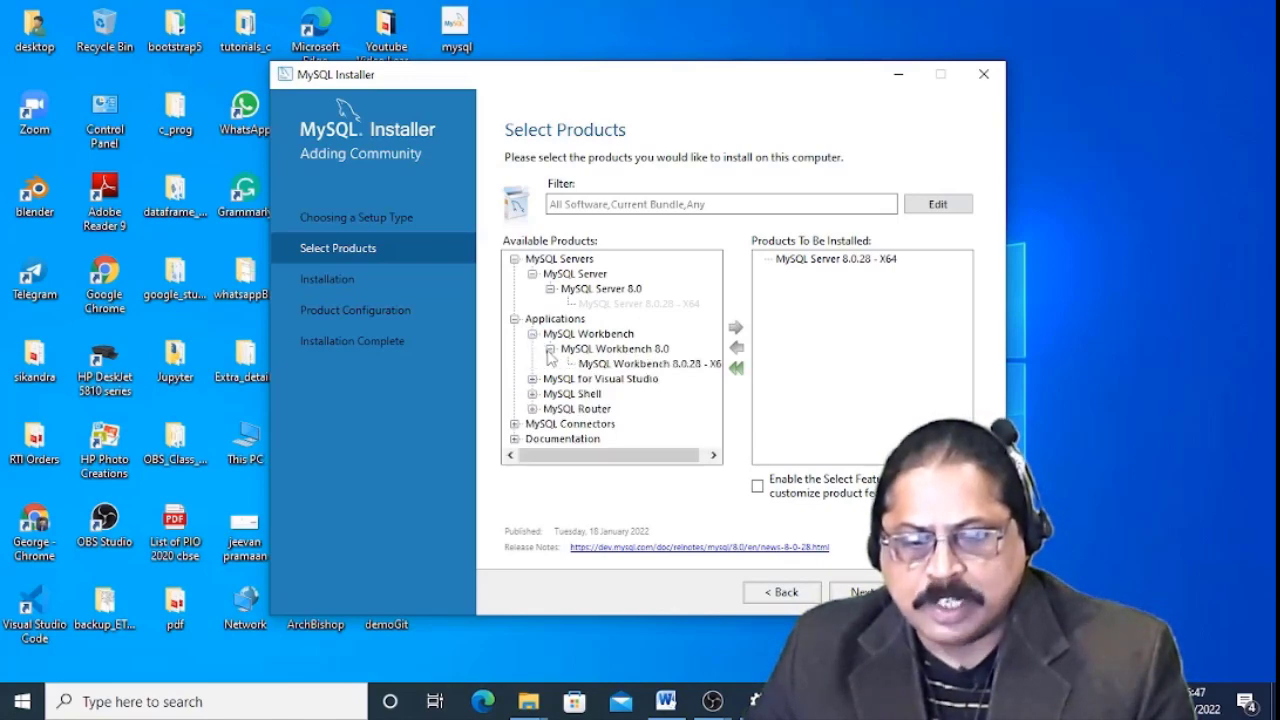
left_click(655, 366)
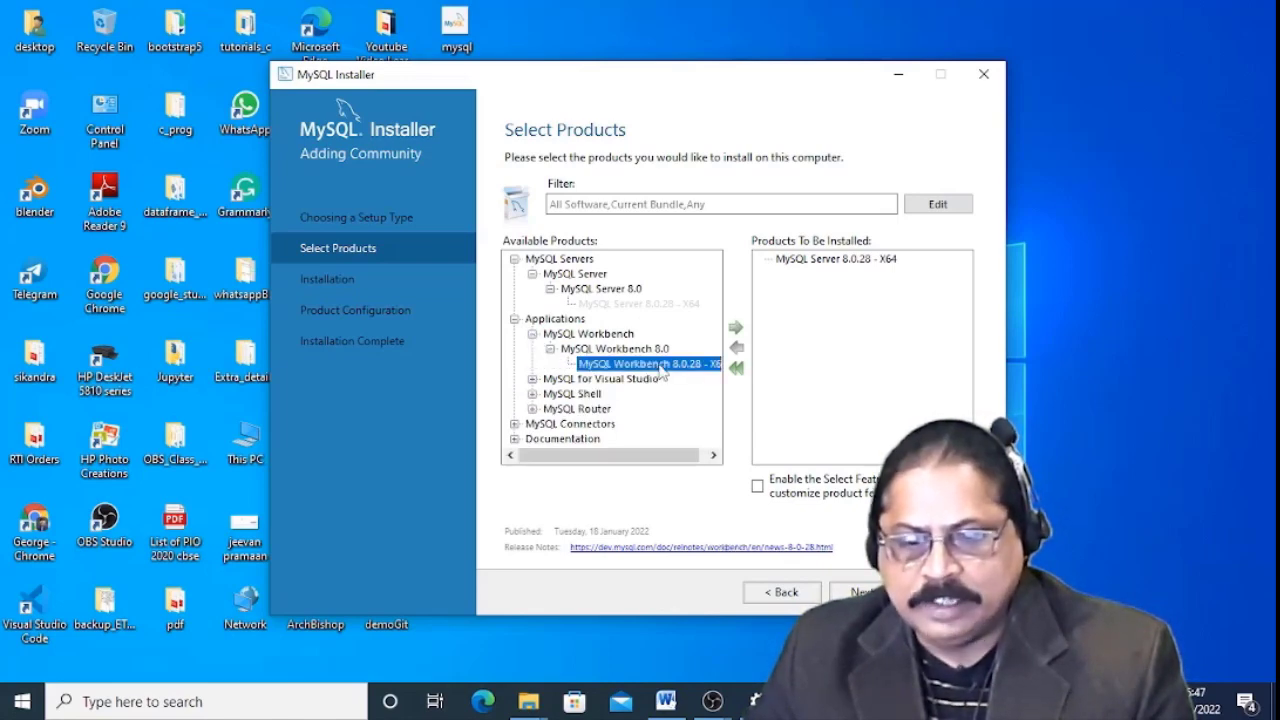
left_click(735, 328)
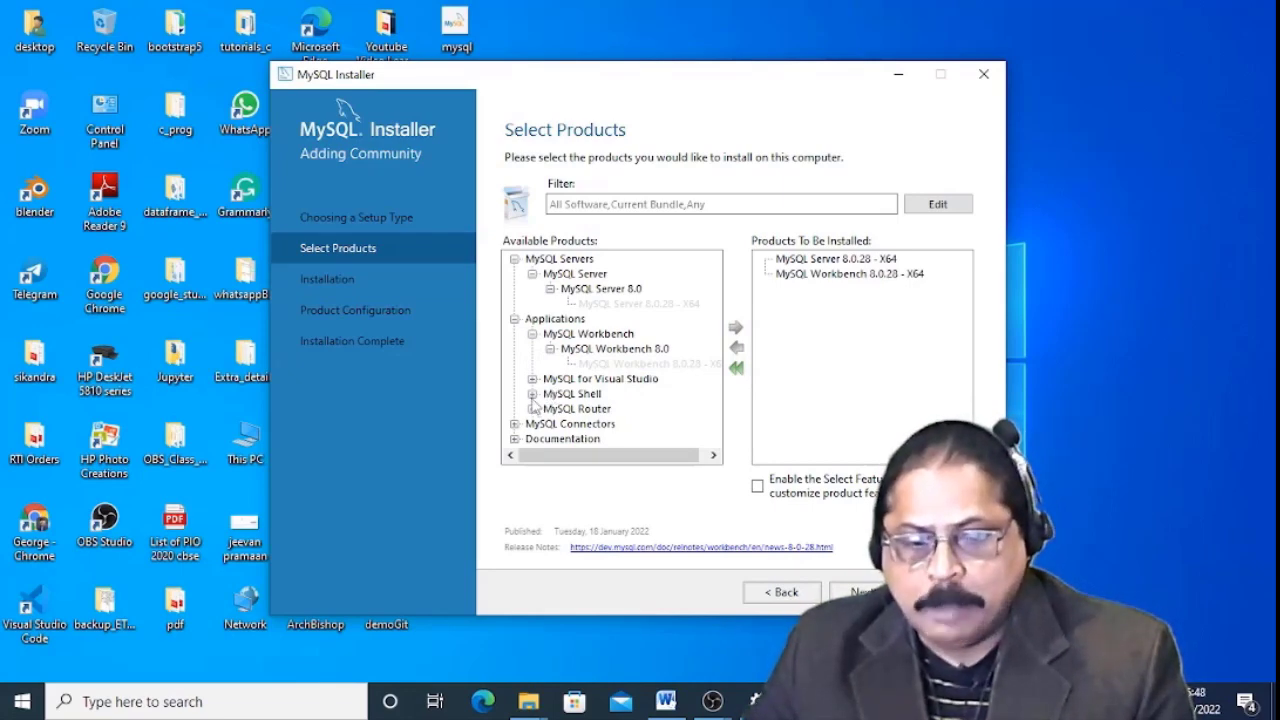
Add MySQL Shell 8.0.28 x64 to the install list and advance to the summary.
left_click(532, 394)
left_click(551, 409)
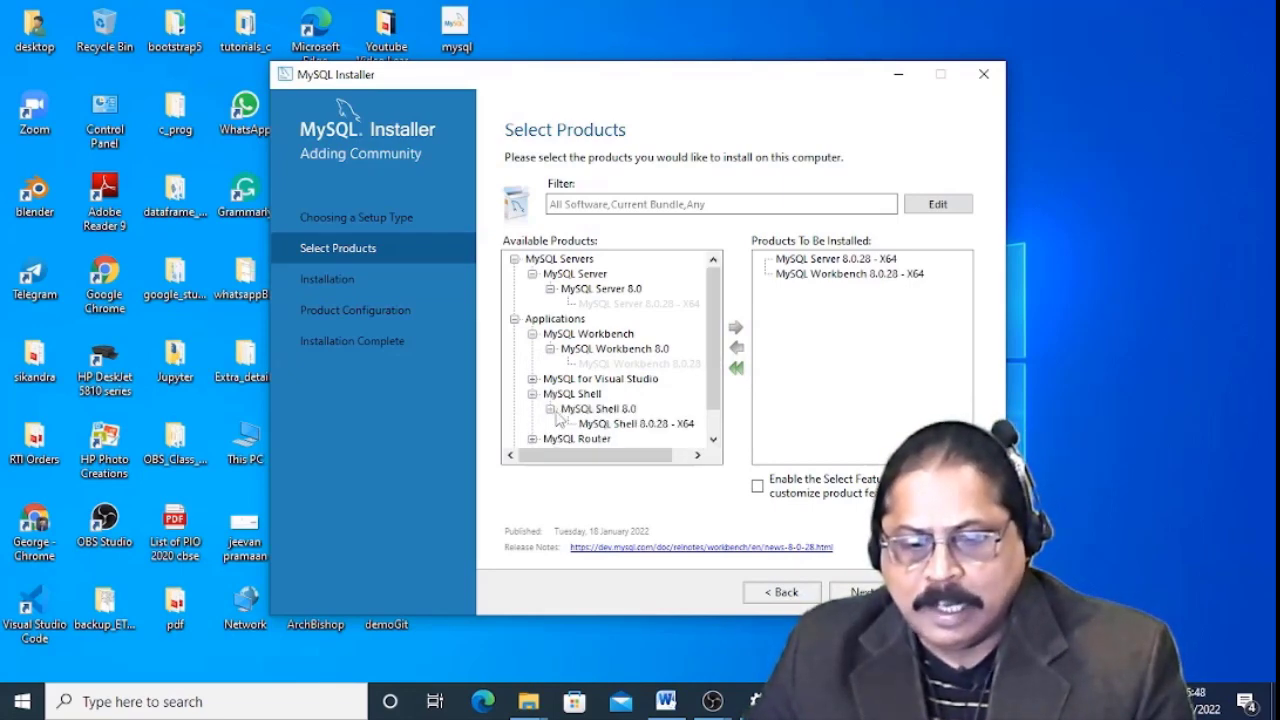
left_click(621, 425)
left_click(735, 328)
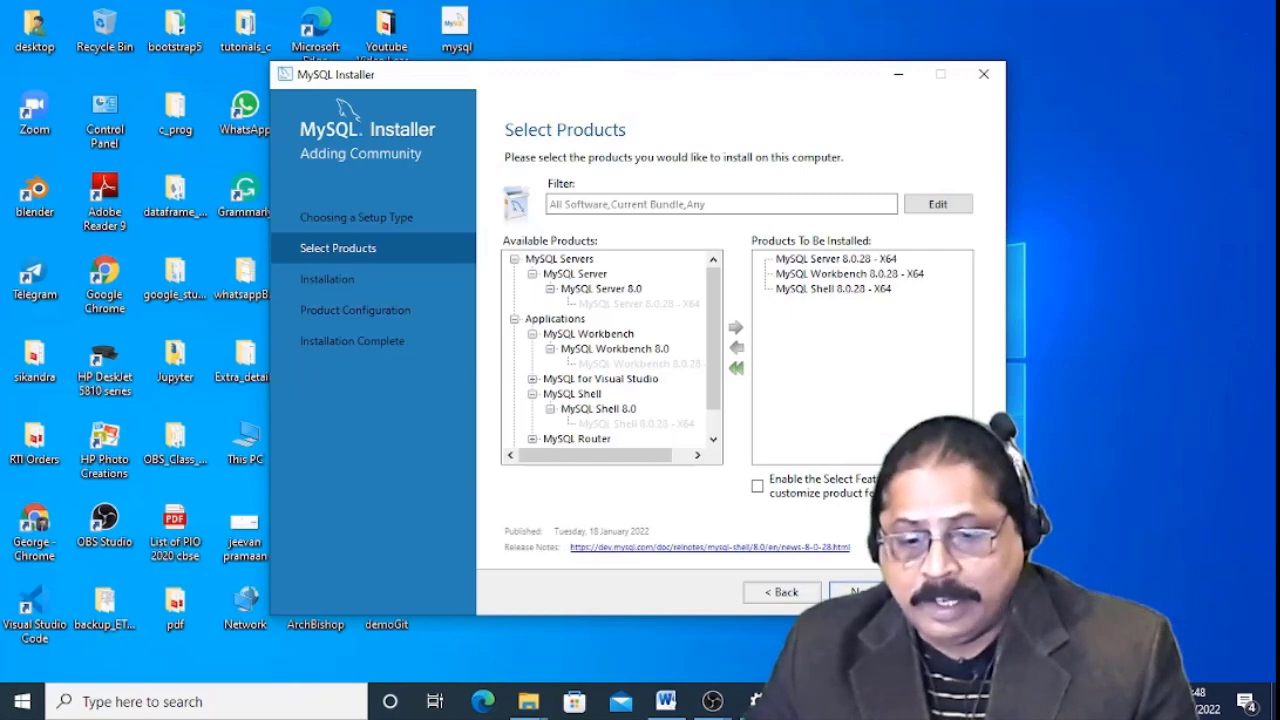
key("Return")
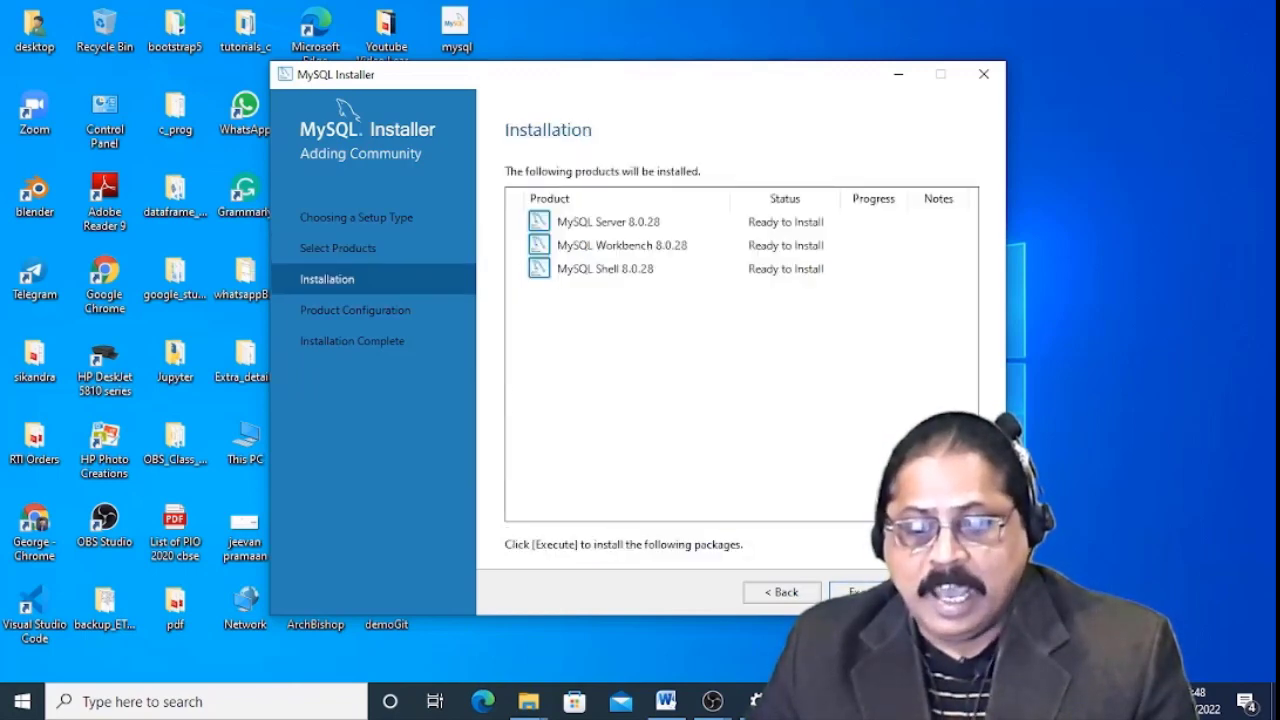
Install MySQL Server, Workbench and Shell 8.0.28, then proceed to Product Configuration.
key("Return")
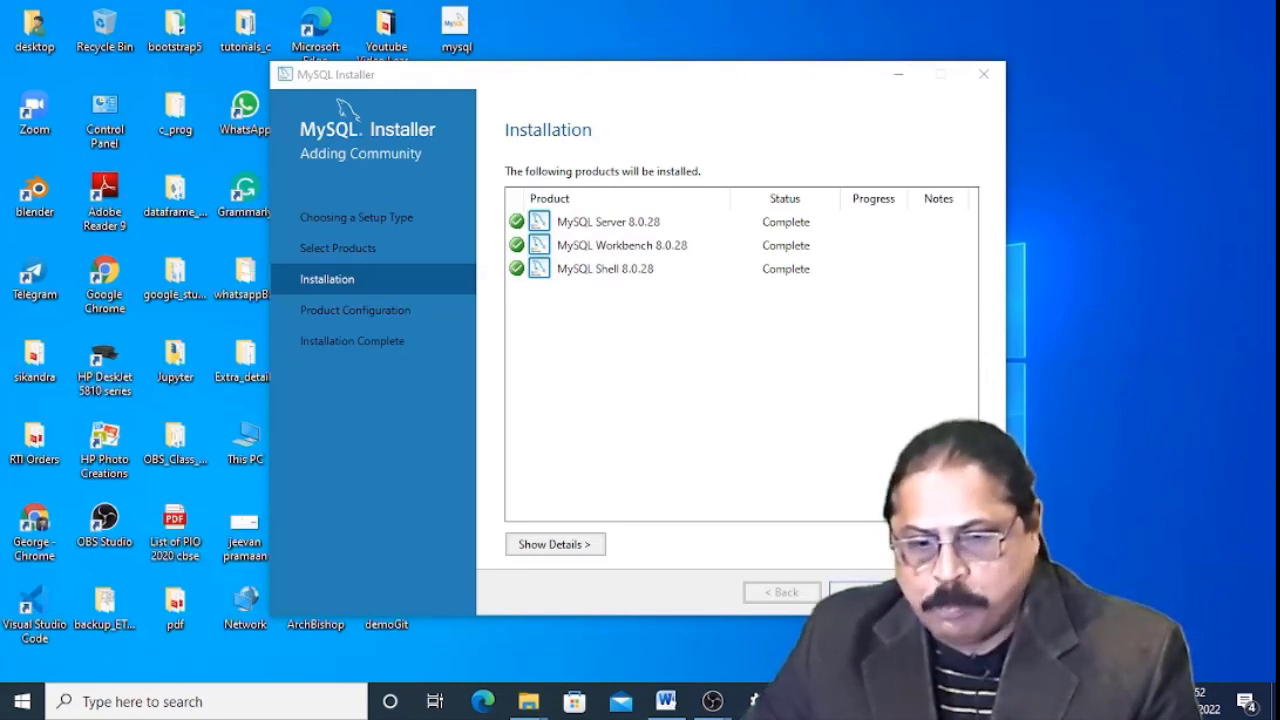
left_click(862, 592)
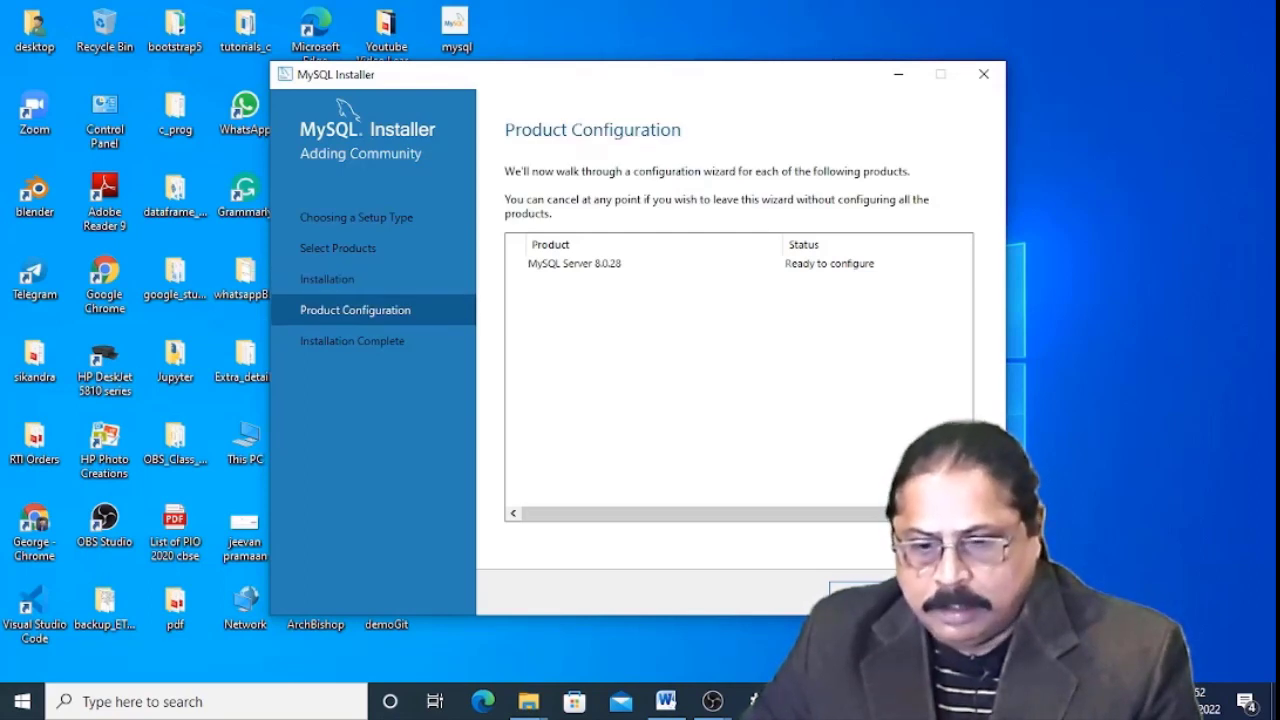
Keep Development Computer, port 3306 and strong password encryption, advancing to Accounts and Roles.
left_click(862, 592)
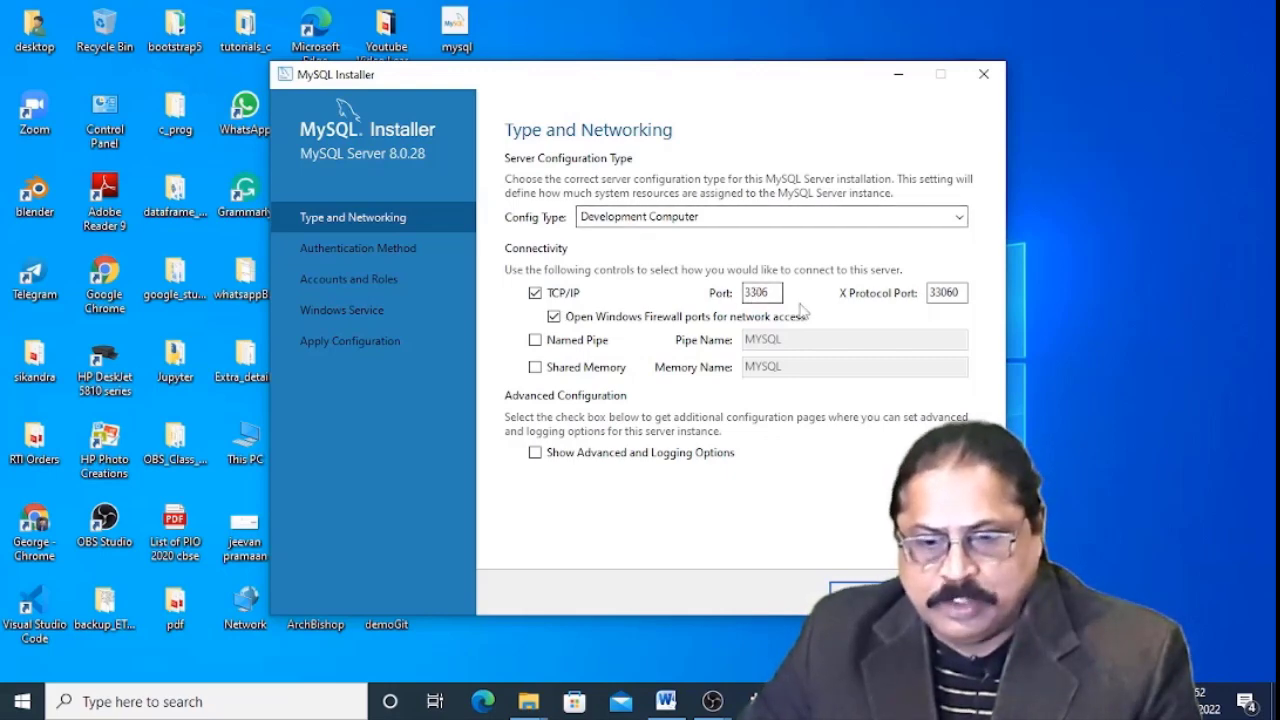
left_click(868, 592)
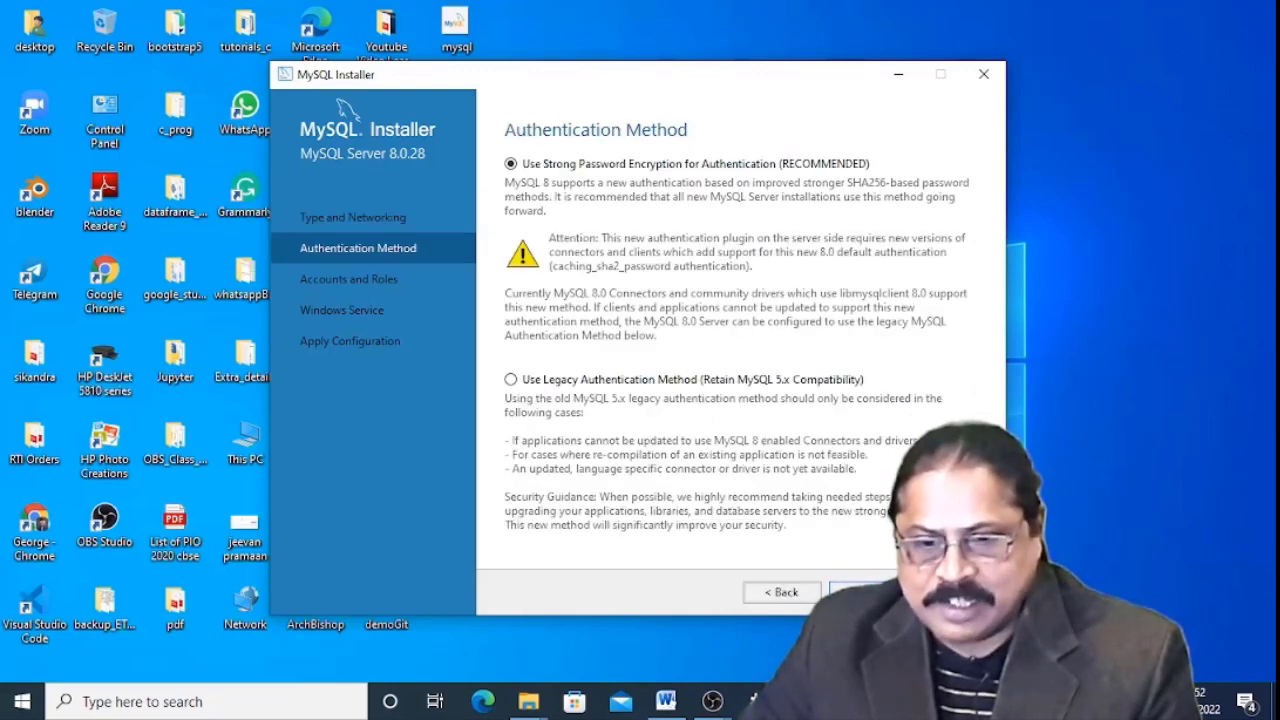
left_click(868, 592)
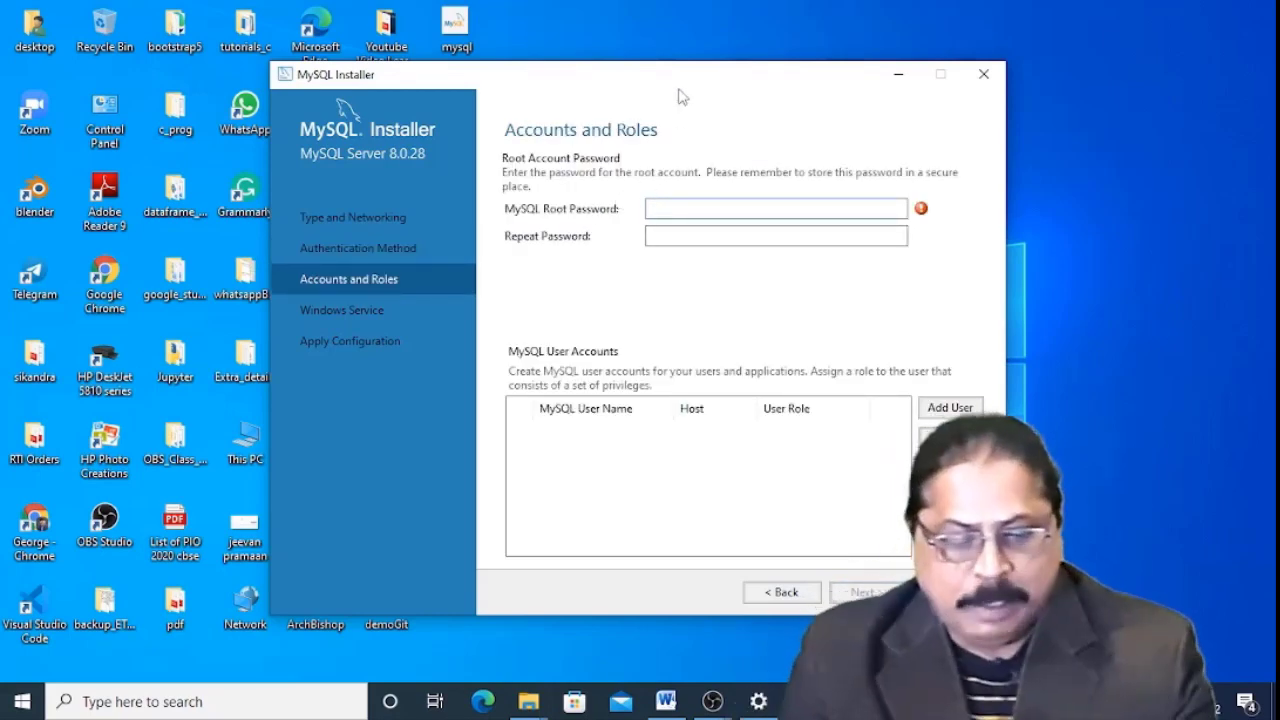
Enter the root password in both password fields, then bring up the Add User dialog.
key("ctrl+v")
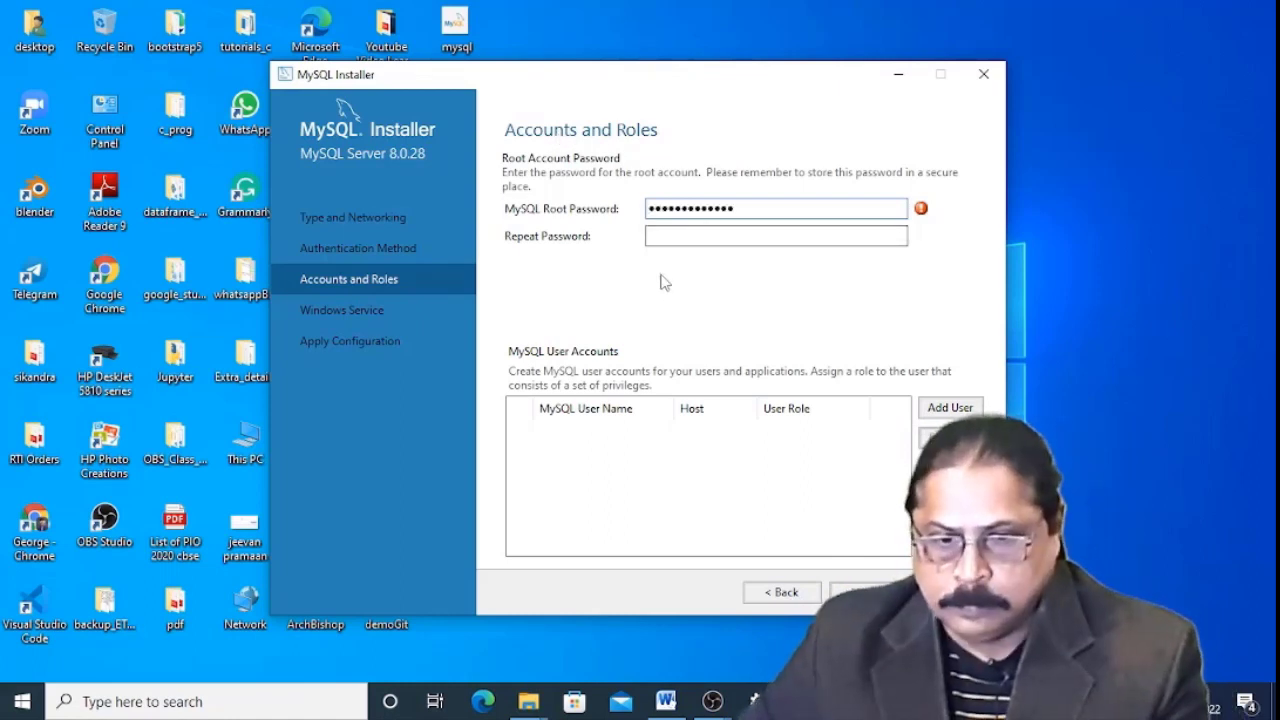
left_click(668, 228)
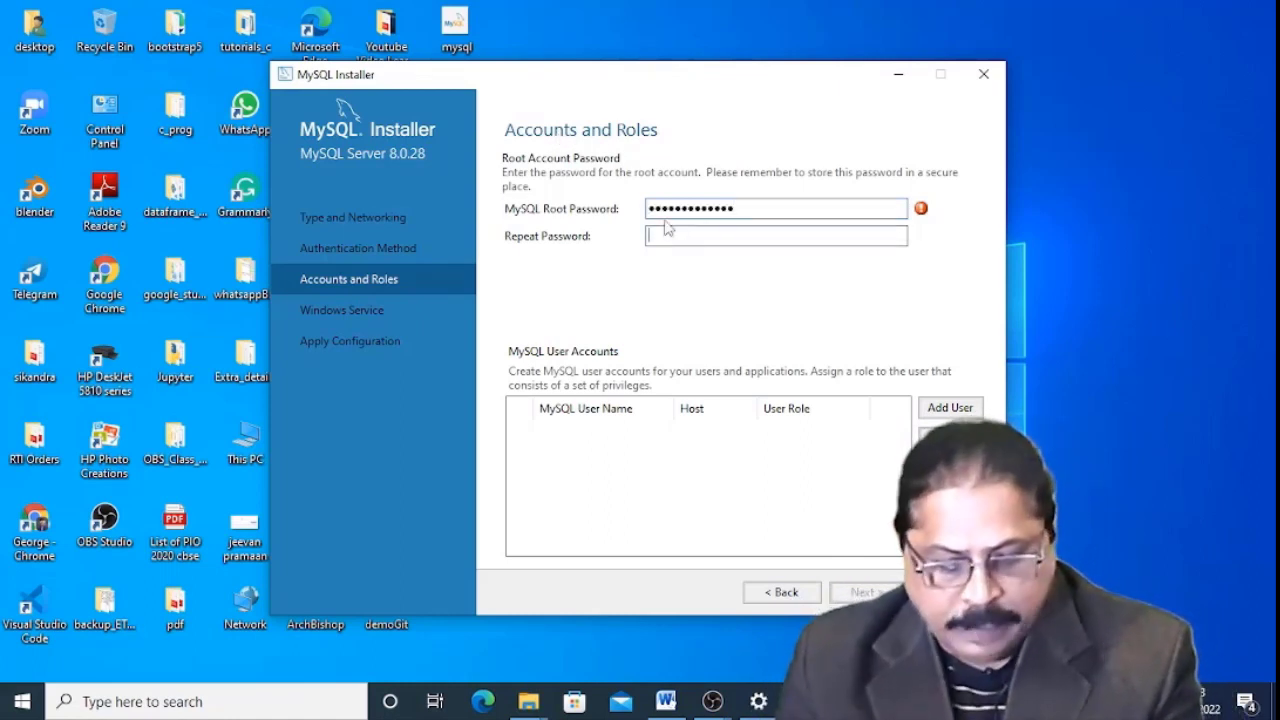
key("ctrl+v")
key("shift+Tab")
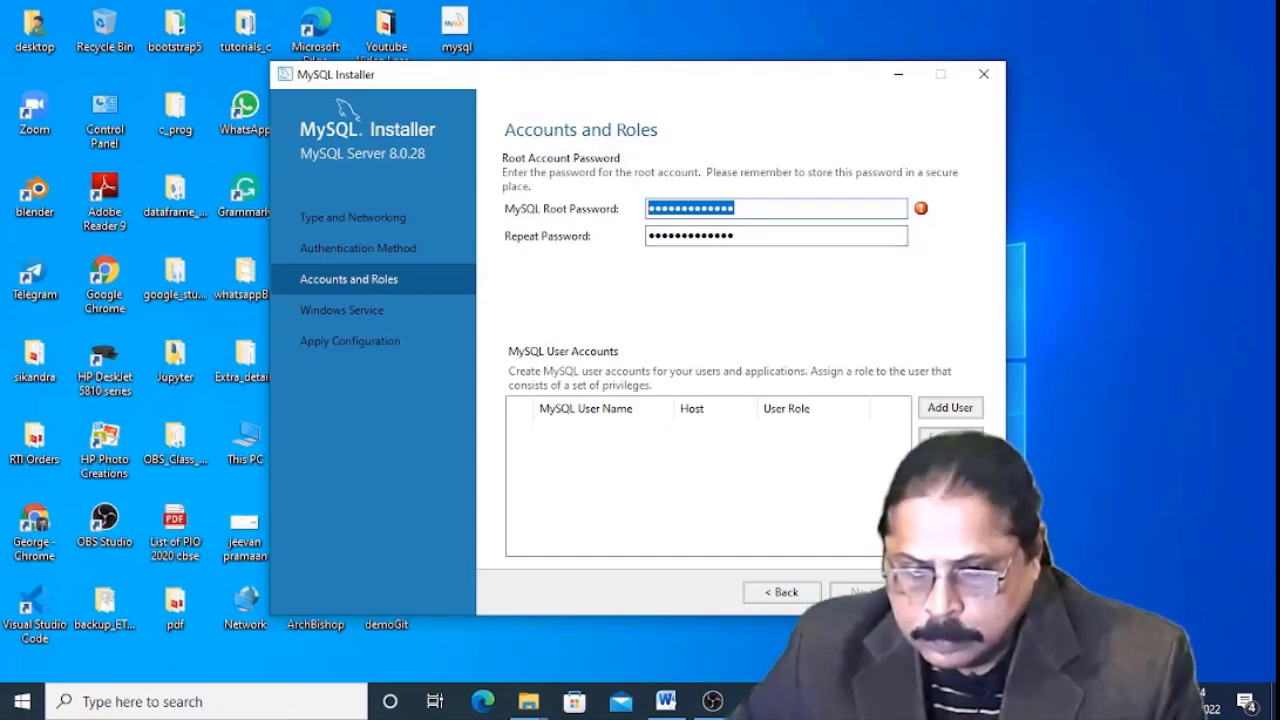
left_click(950, 408)
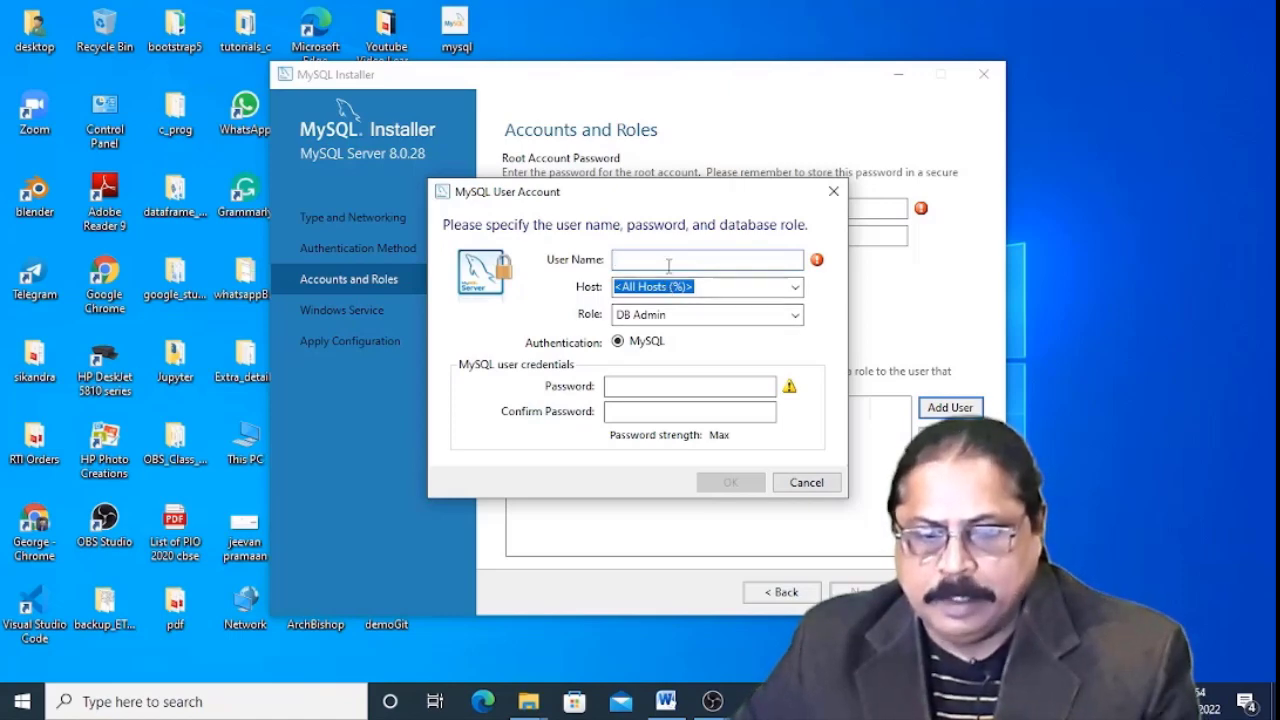
Create a user with the user name, localhost host, DB Manager role and confirmed password.
type("George")
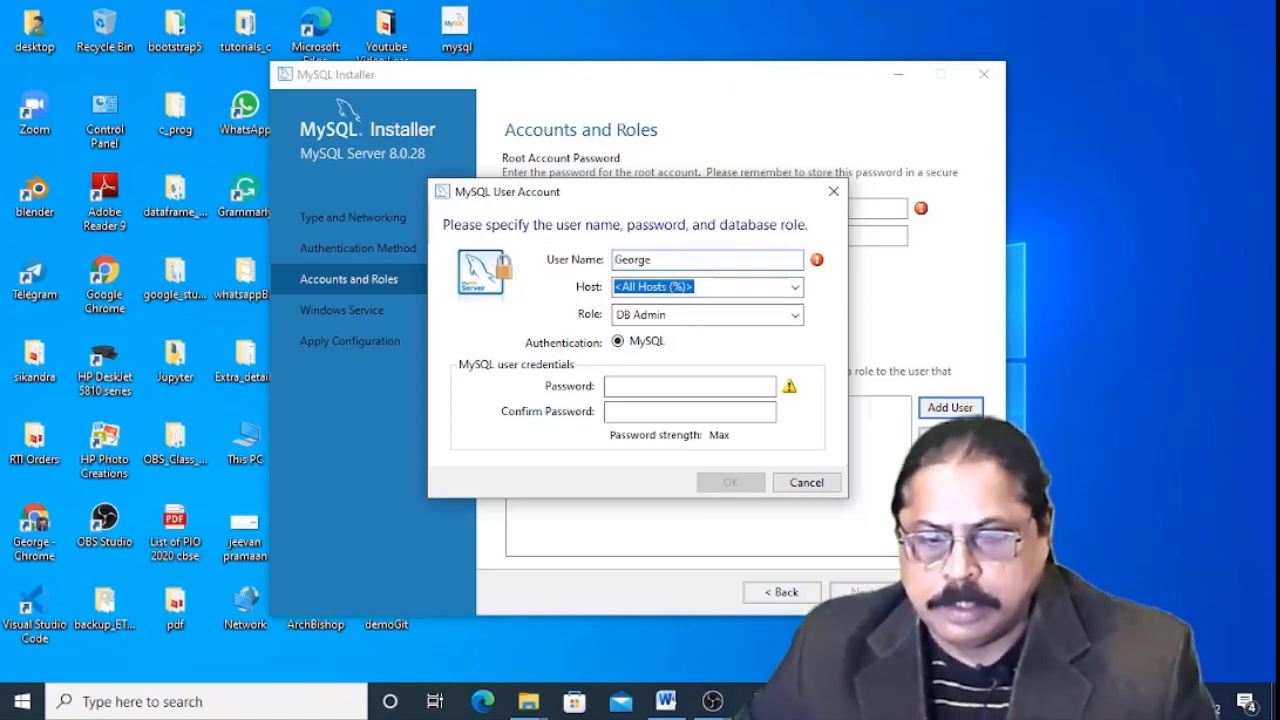
left_click(780, 288)
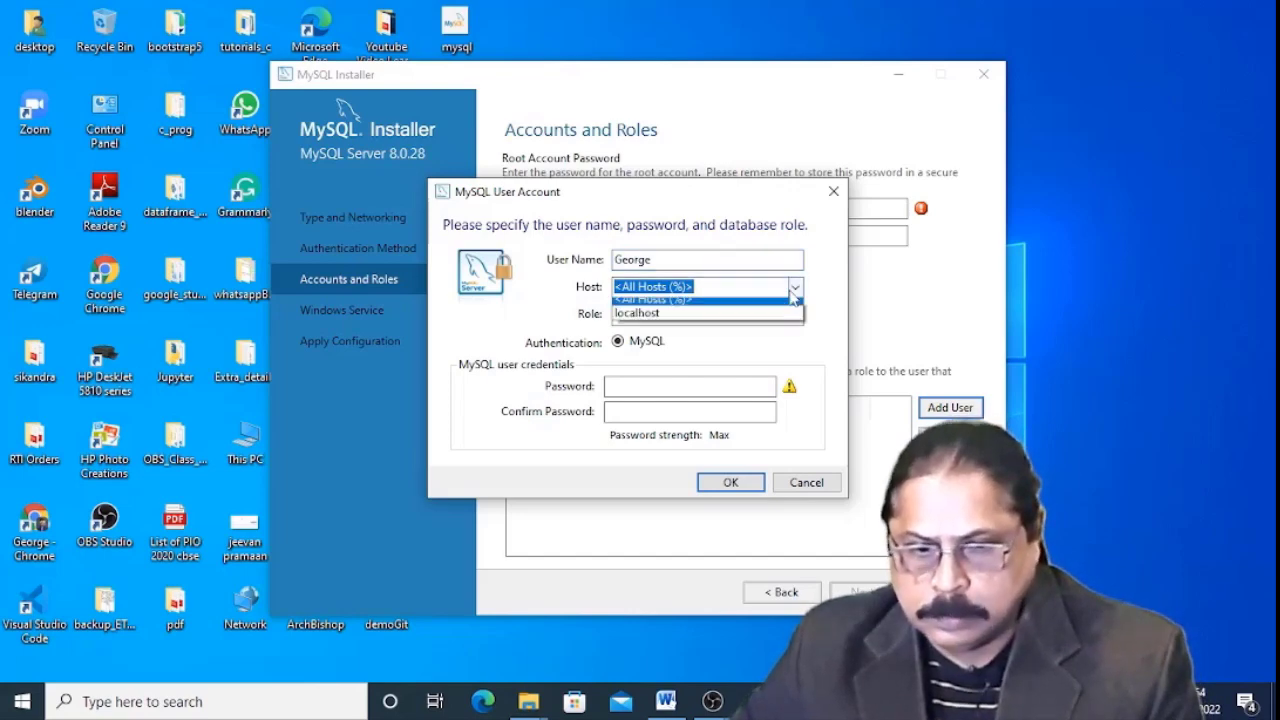
left_click(683, 320)
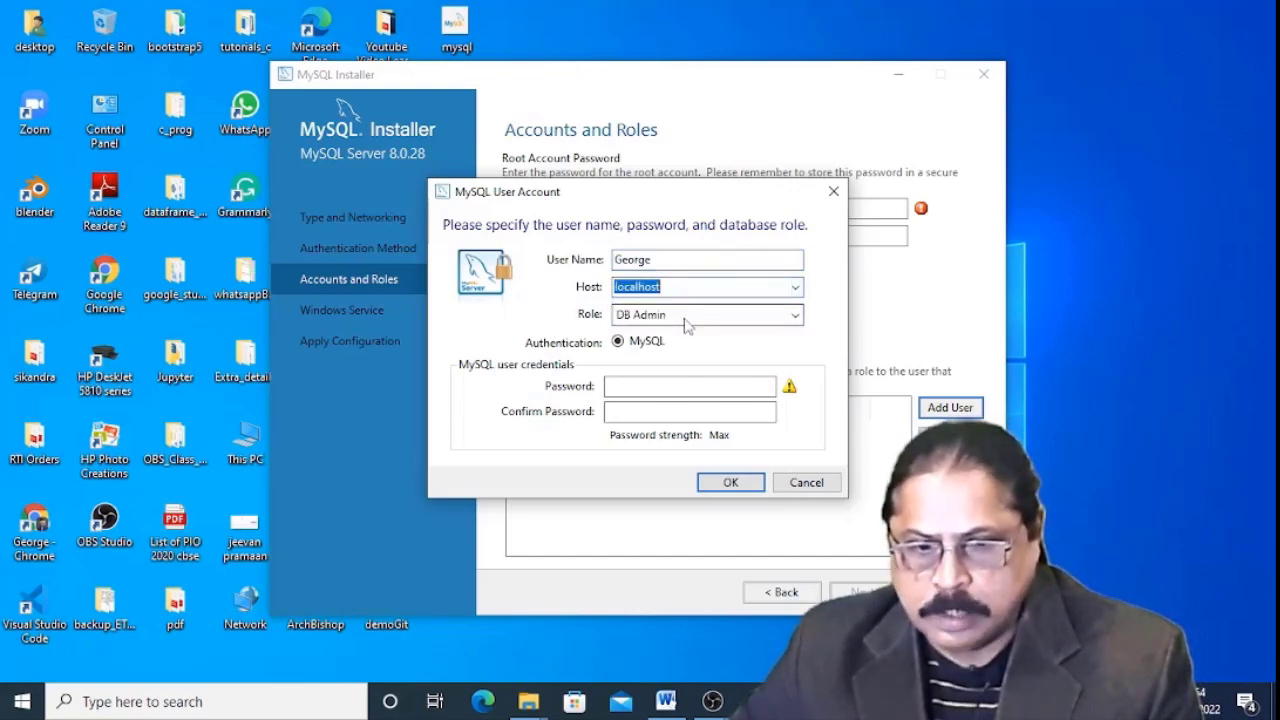
left_click(737, 316)
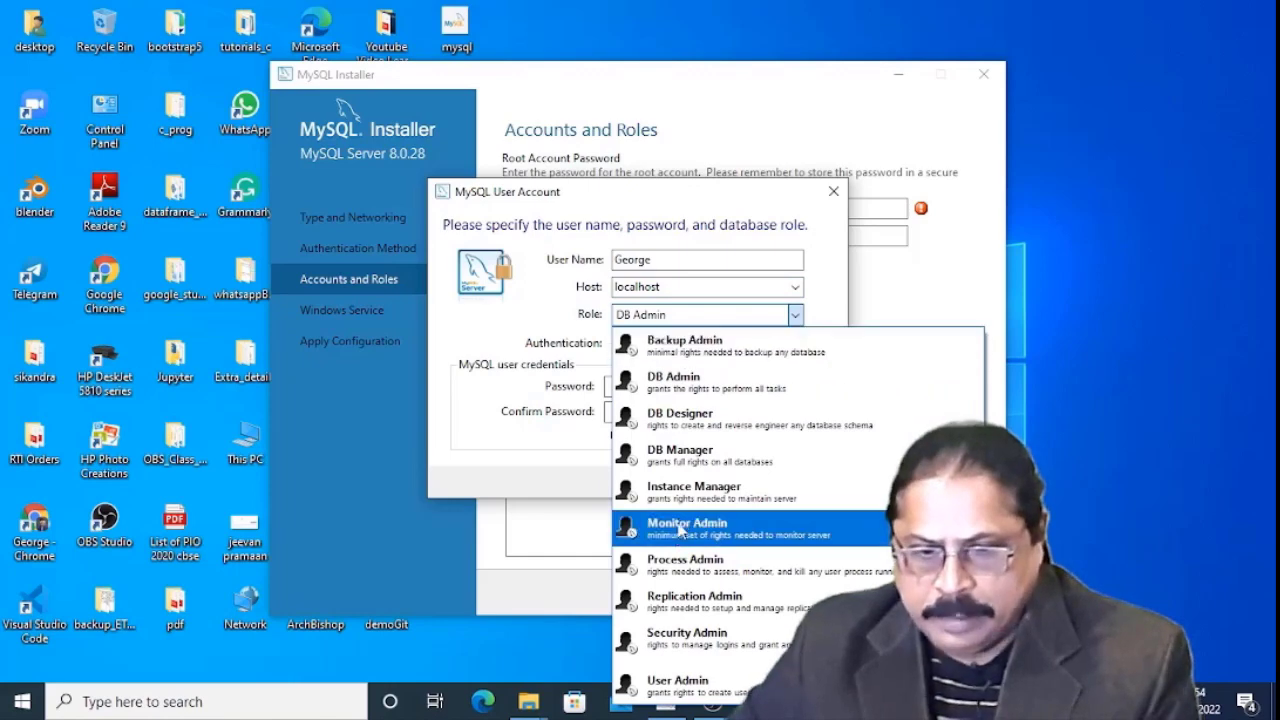
left_click(737, 455)
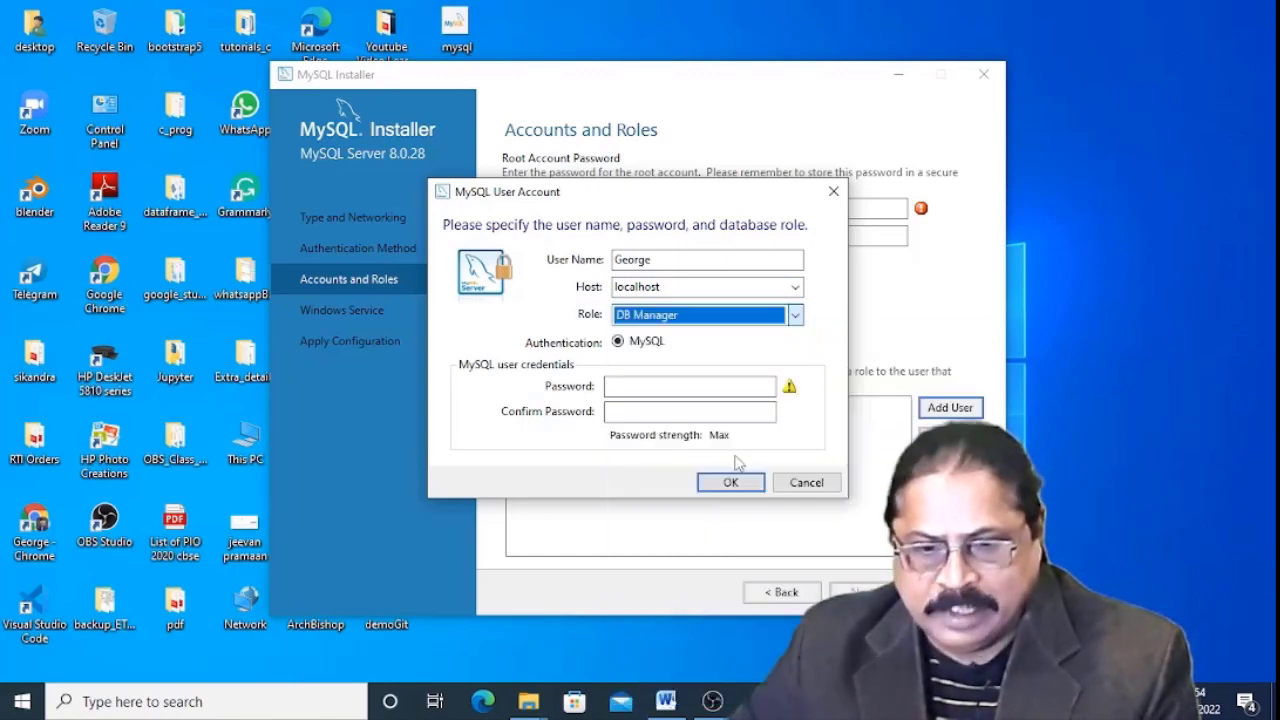
left_click(635, 385)
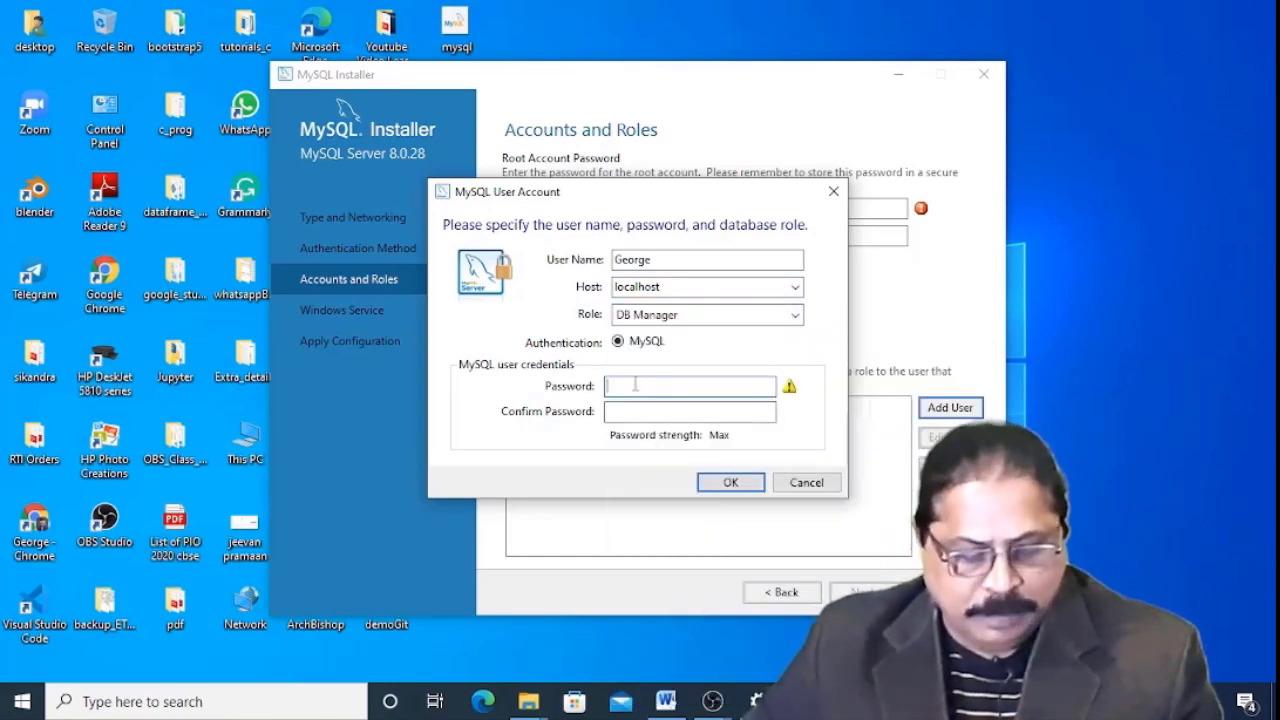
key("ctrl+v")
key("Tab")
key("ctrl+v")
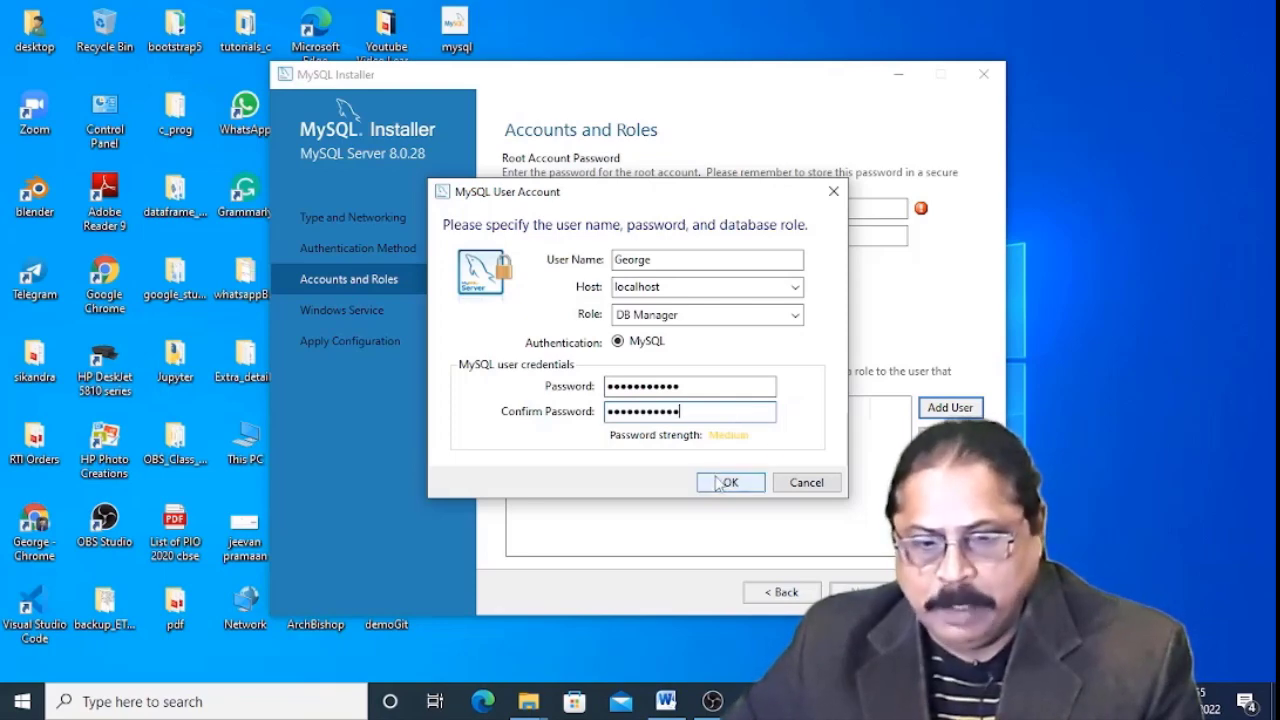
left_click(724, 485)
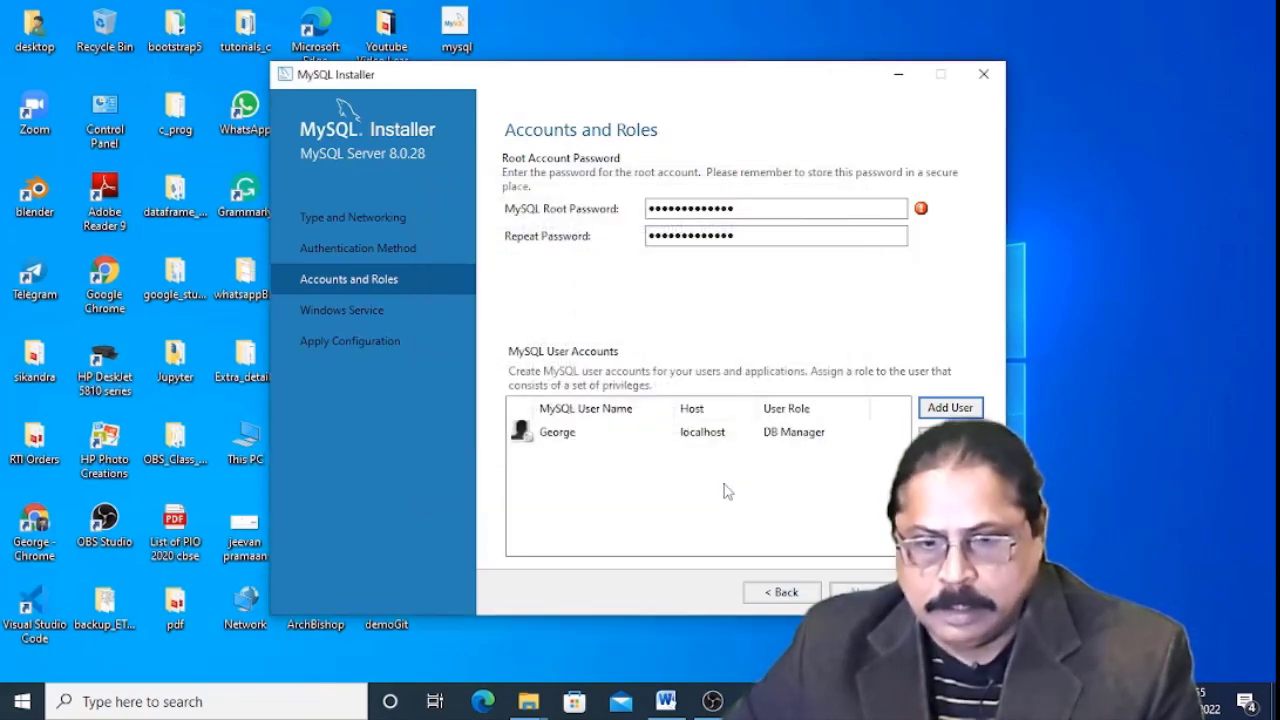
Strengthen the root password by extending it in both password fields.
key("ctrl+v")
key("Tab")
key("ctrl+v")
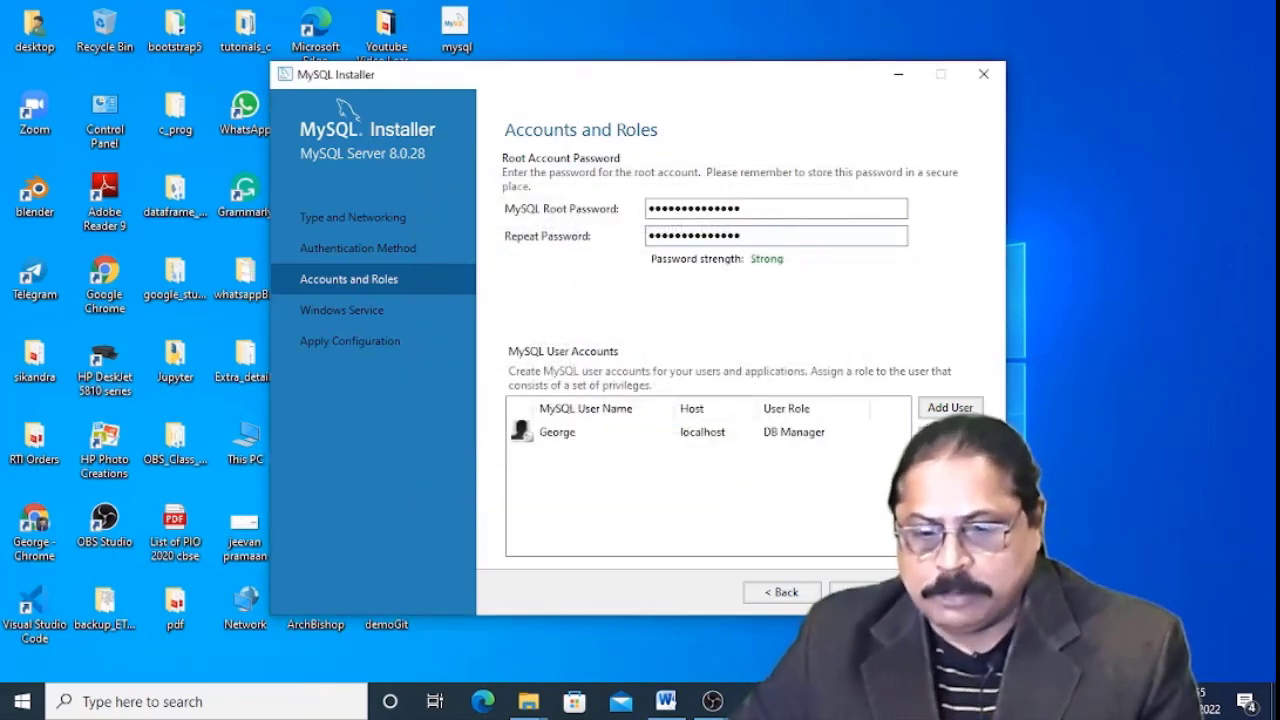
Apply the MySQL80 service configuration, finish setup, and maximize the launched Workbench window.
left_click(866, 592)
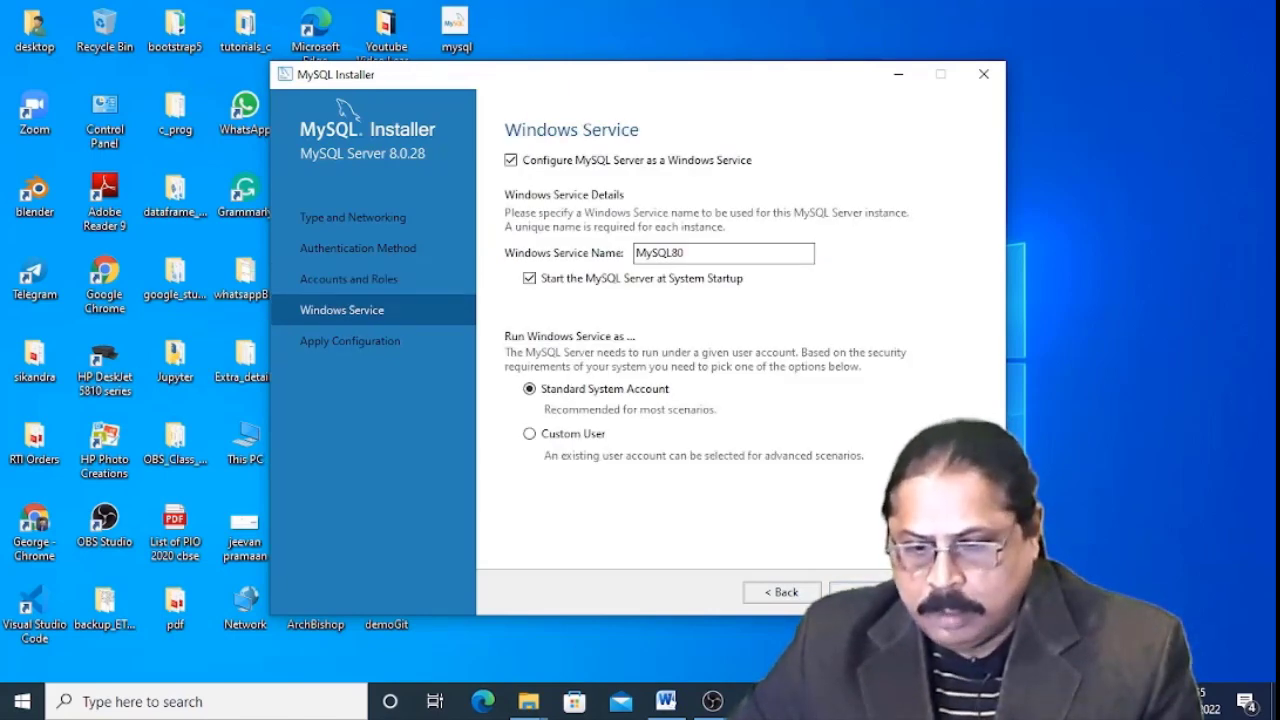
left_click(866, 592)
left_click(866, 592)
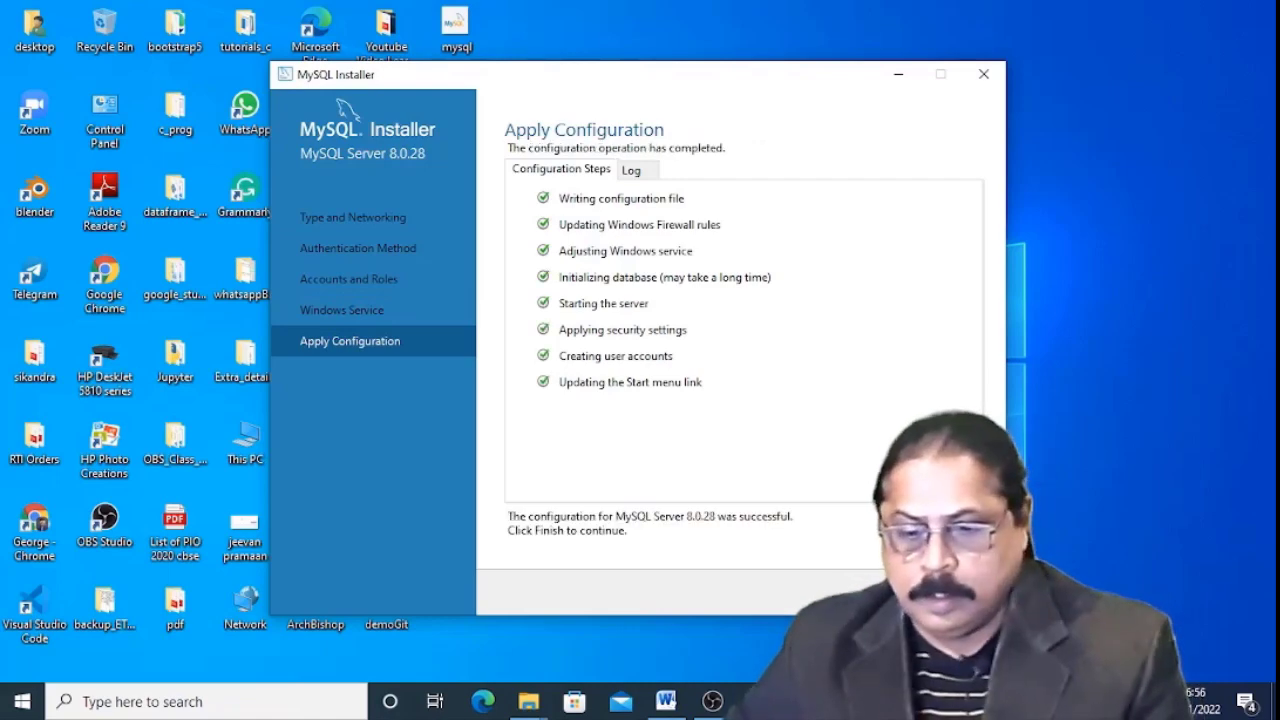
left_click(866, 592)
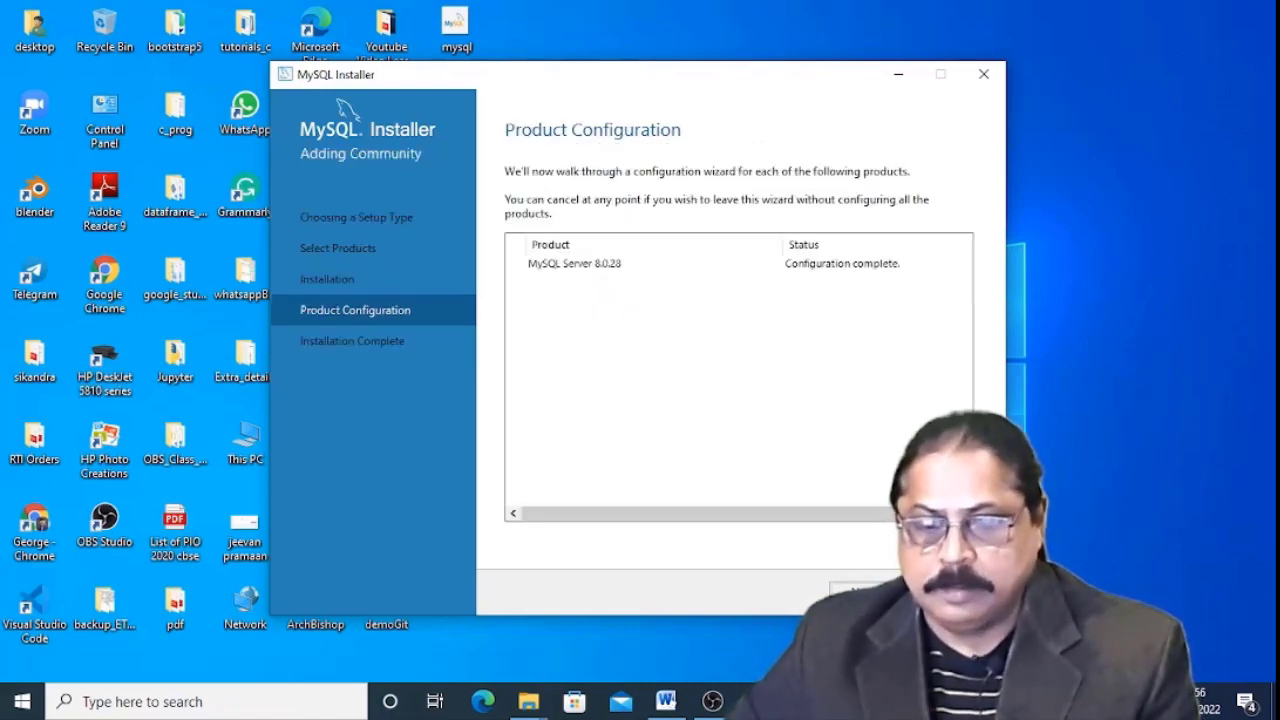
left_click(866, 592)
left_click(866, 592)
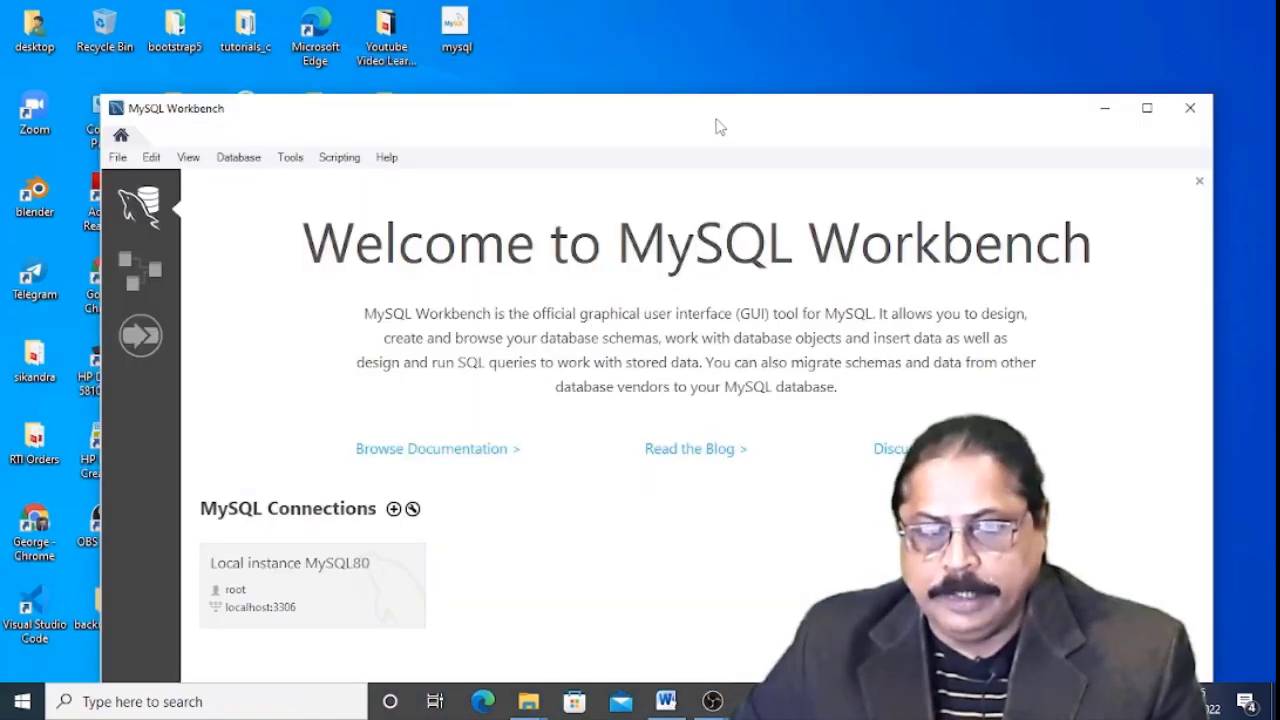
left_click_drag(714, 120, 790, 17)
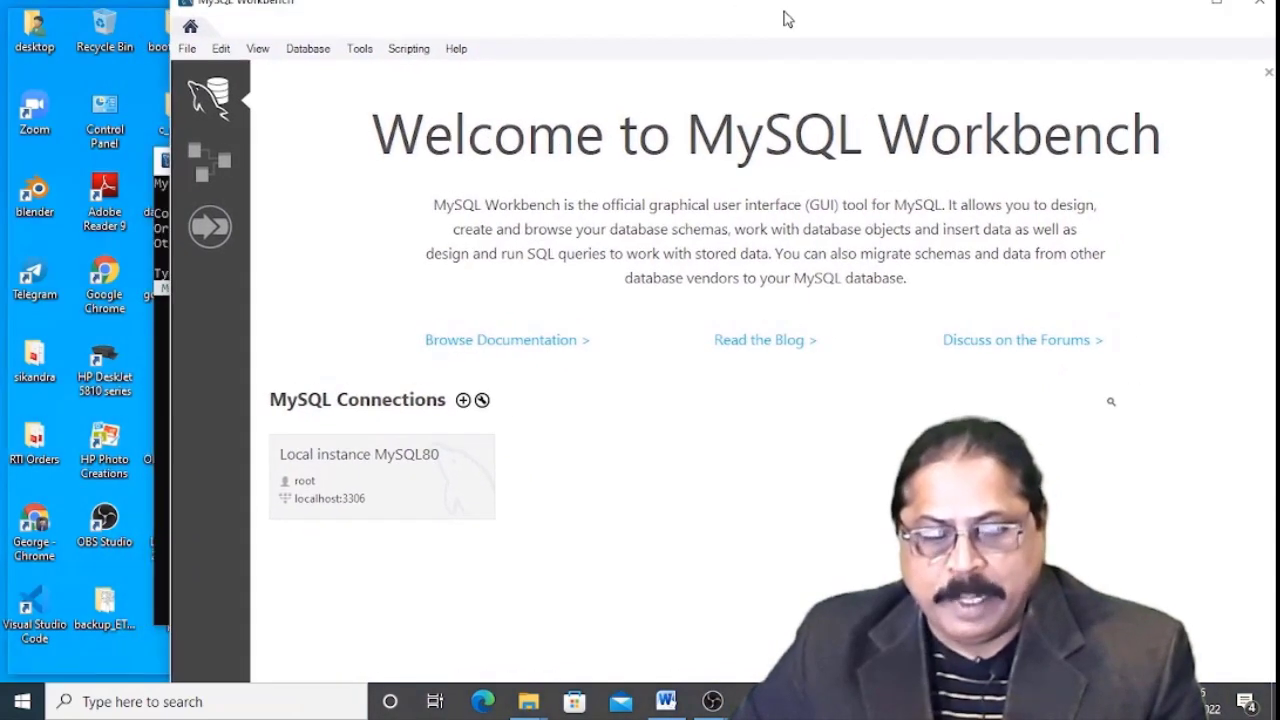
double_click(788, 16)
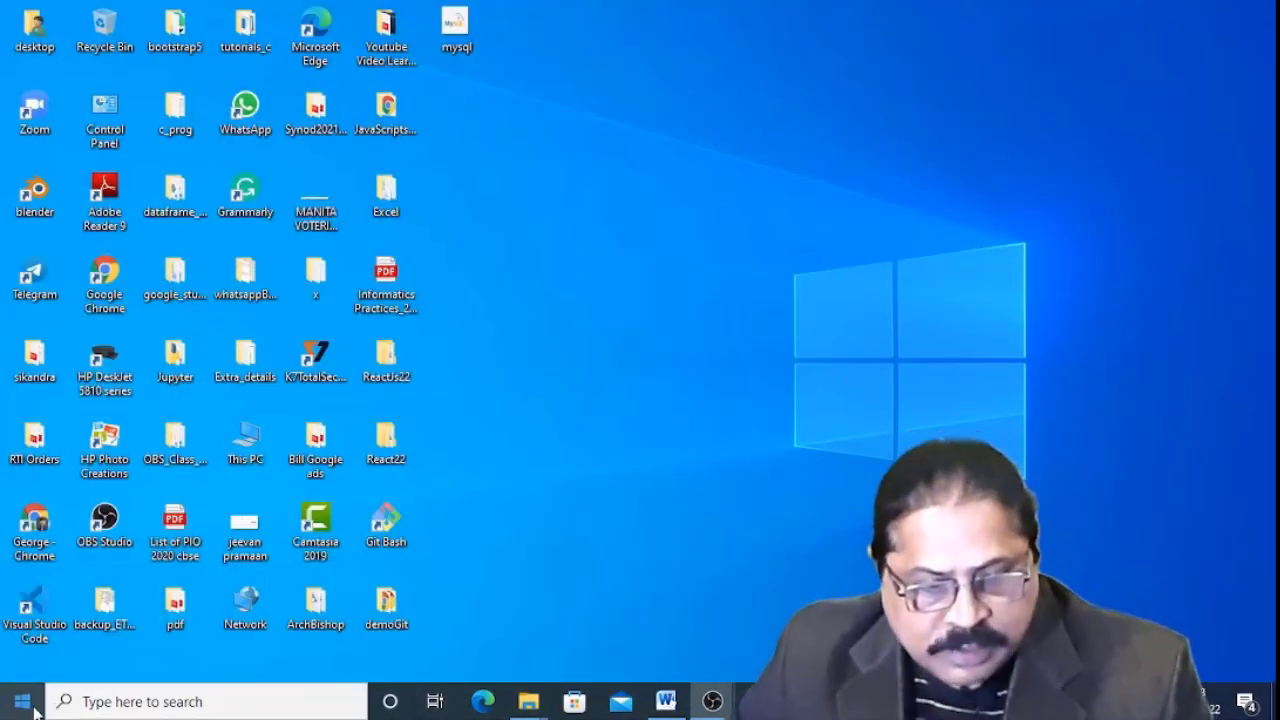
Launch MySQL 8.0 Command Line Client from the app list and log in with the root password.
left_click(68, 703)
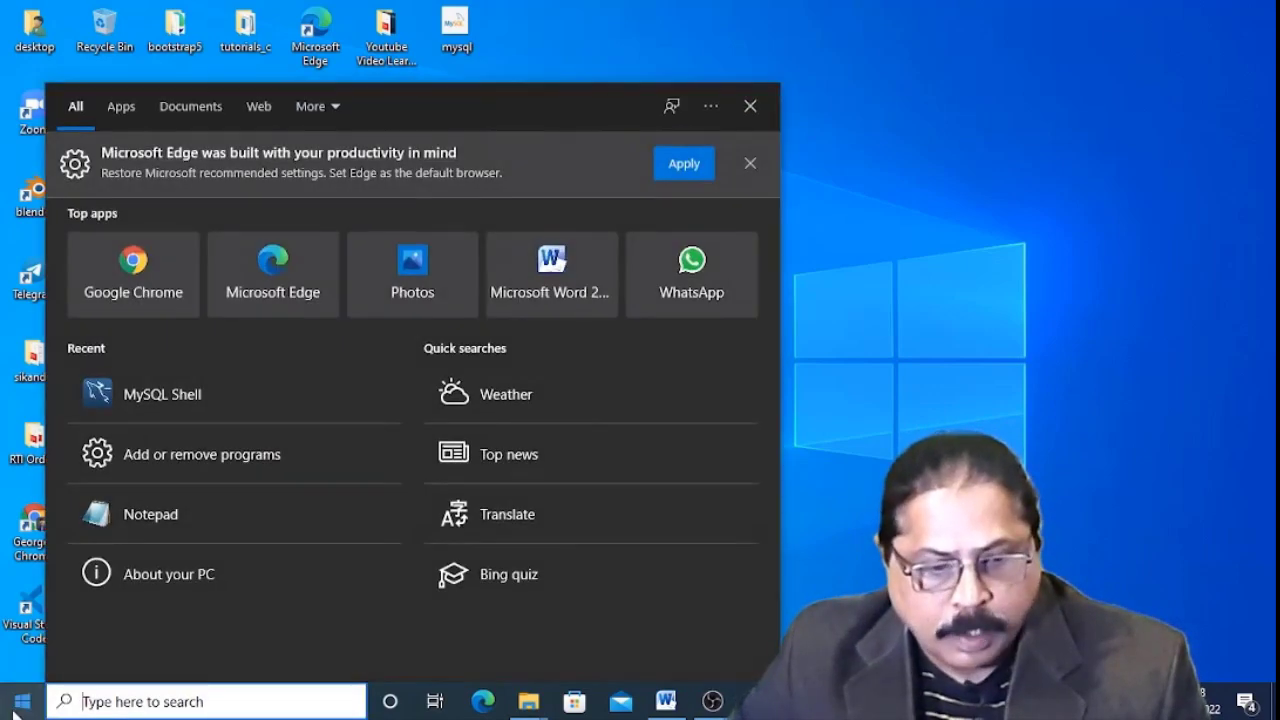
left_click(22, 702)
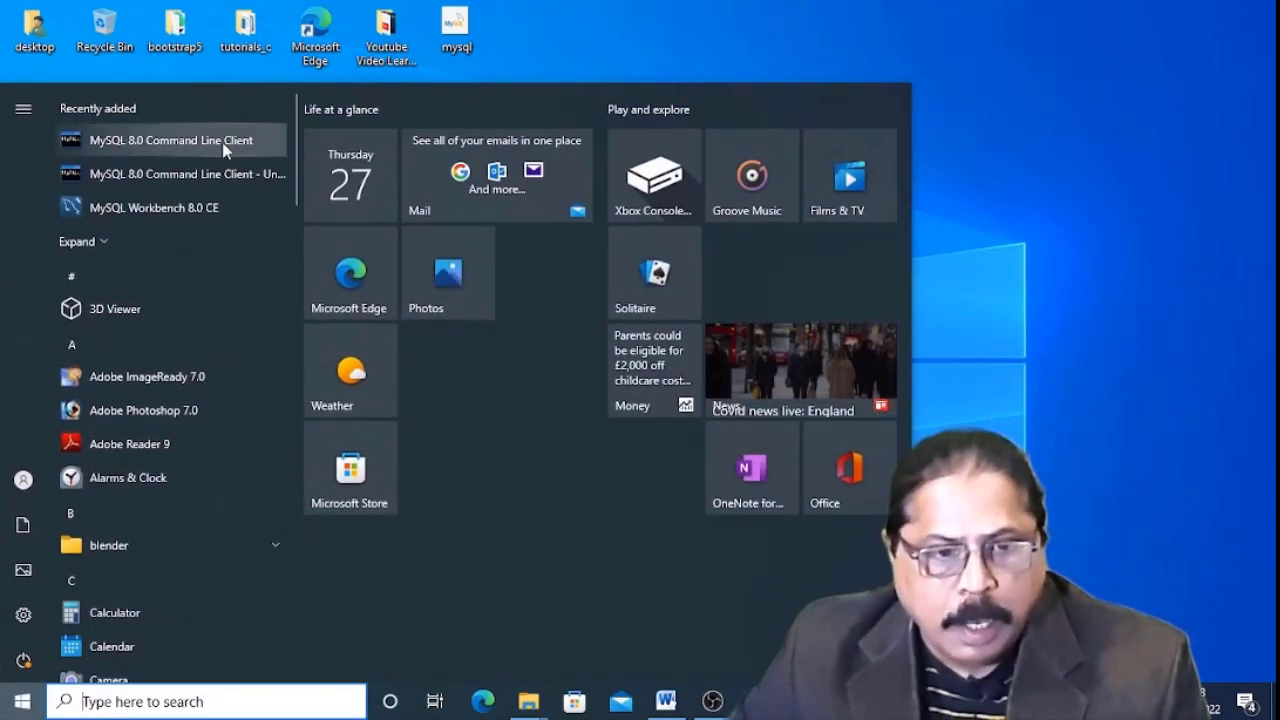
left_click(241, 145)
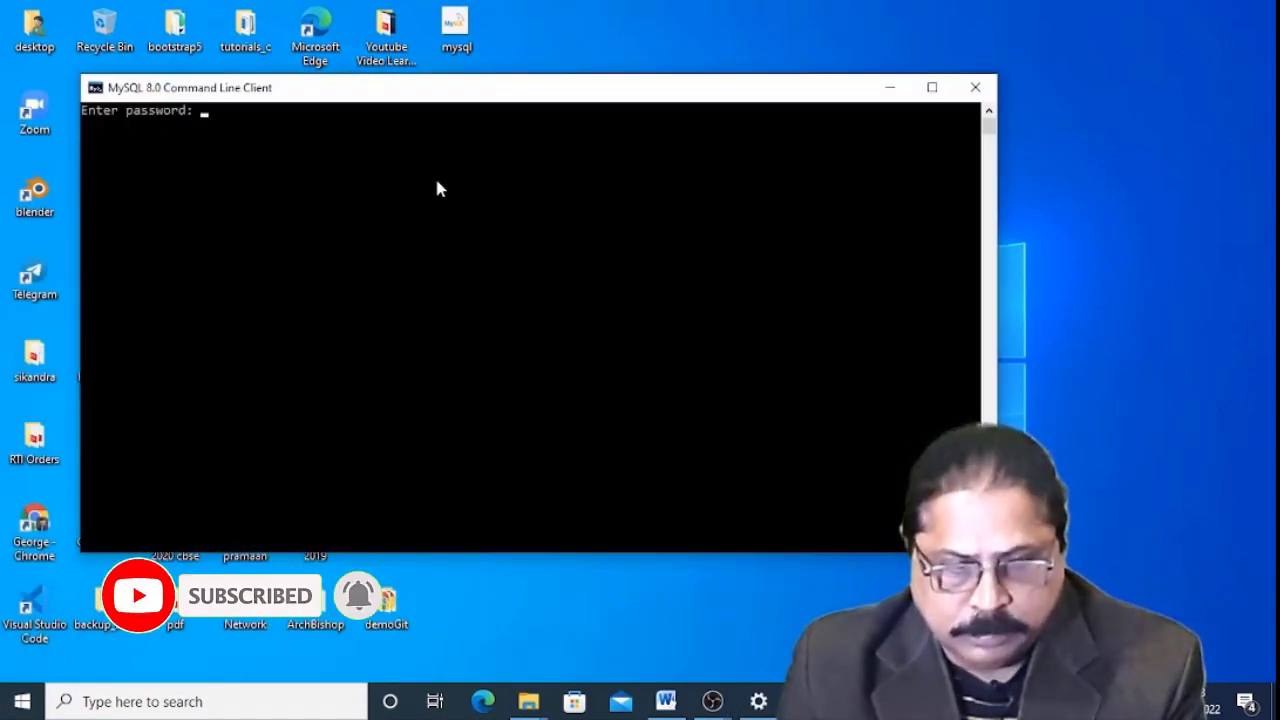
type("************")
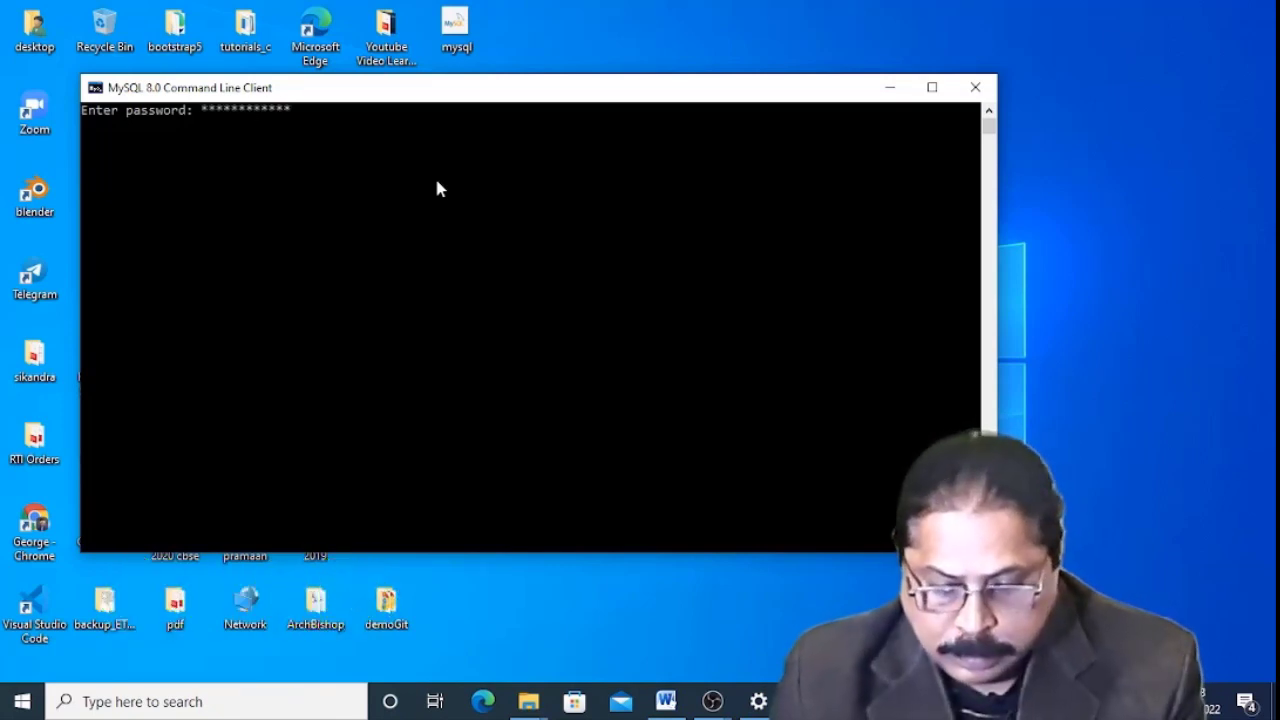
type("**")
key("Return")
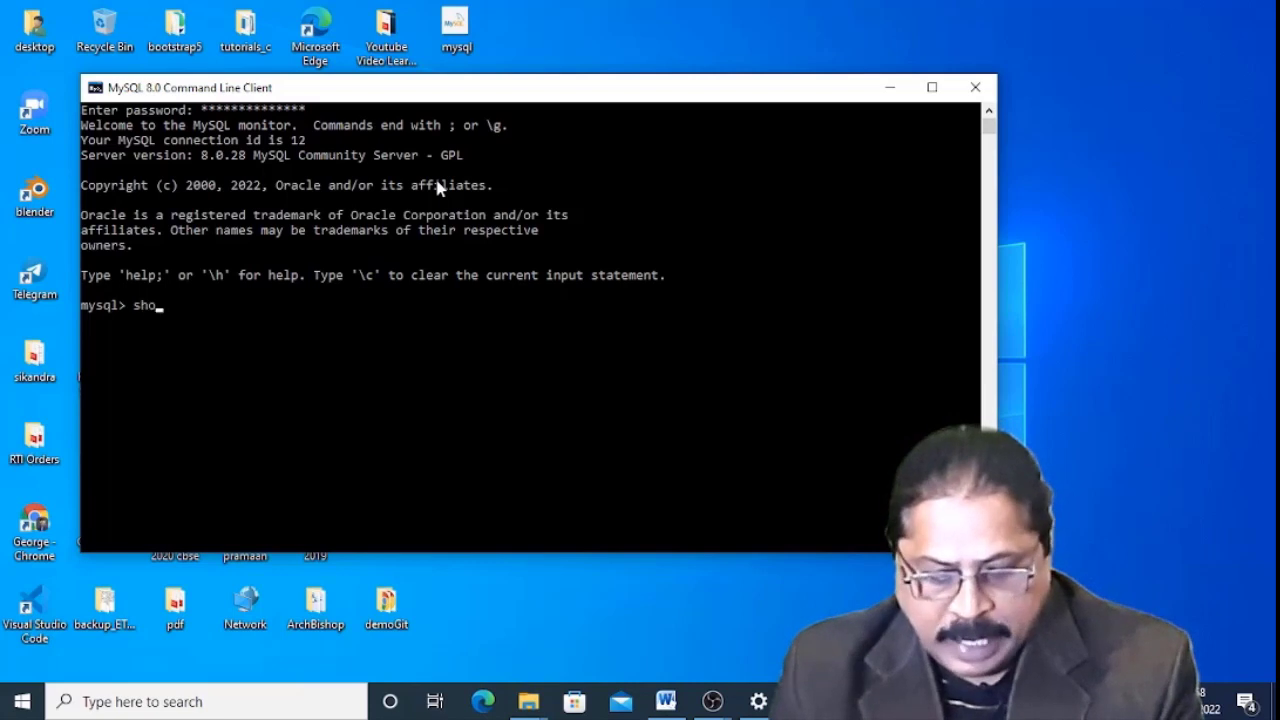
List databases, create the student database, and rerun show databases to confirm it appears.
type("show data")
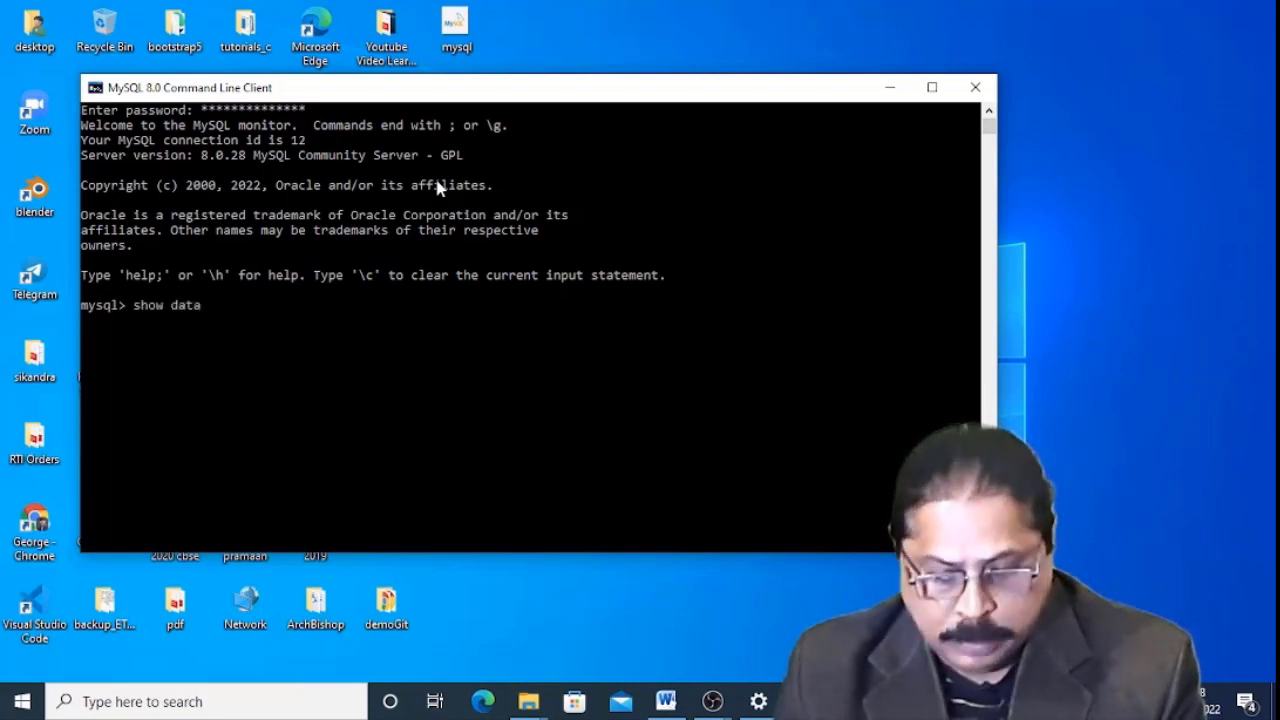
type("bases")
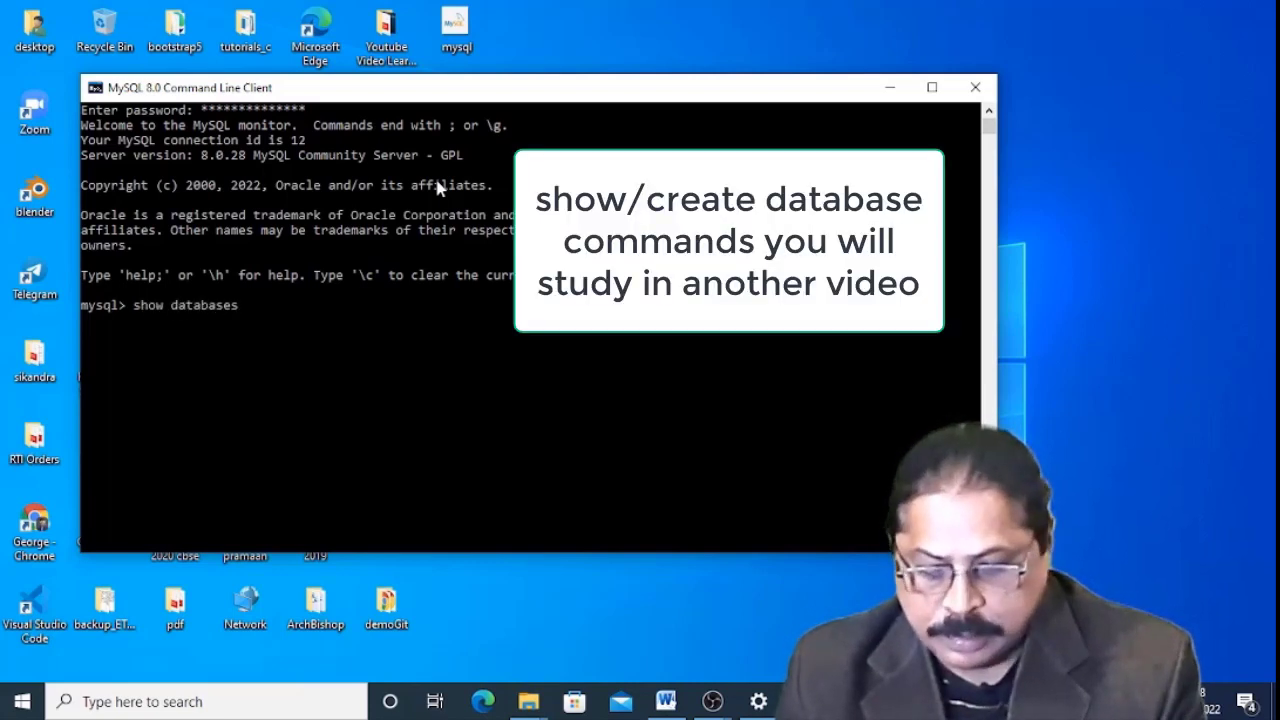
type(";")
key("Return")
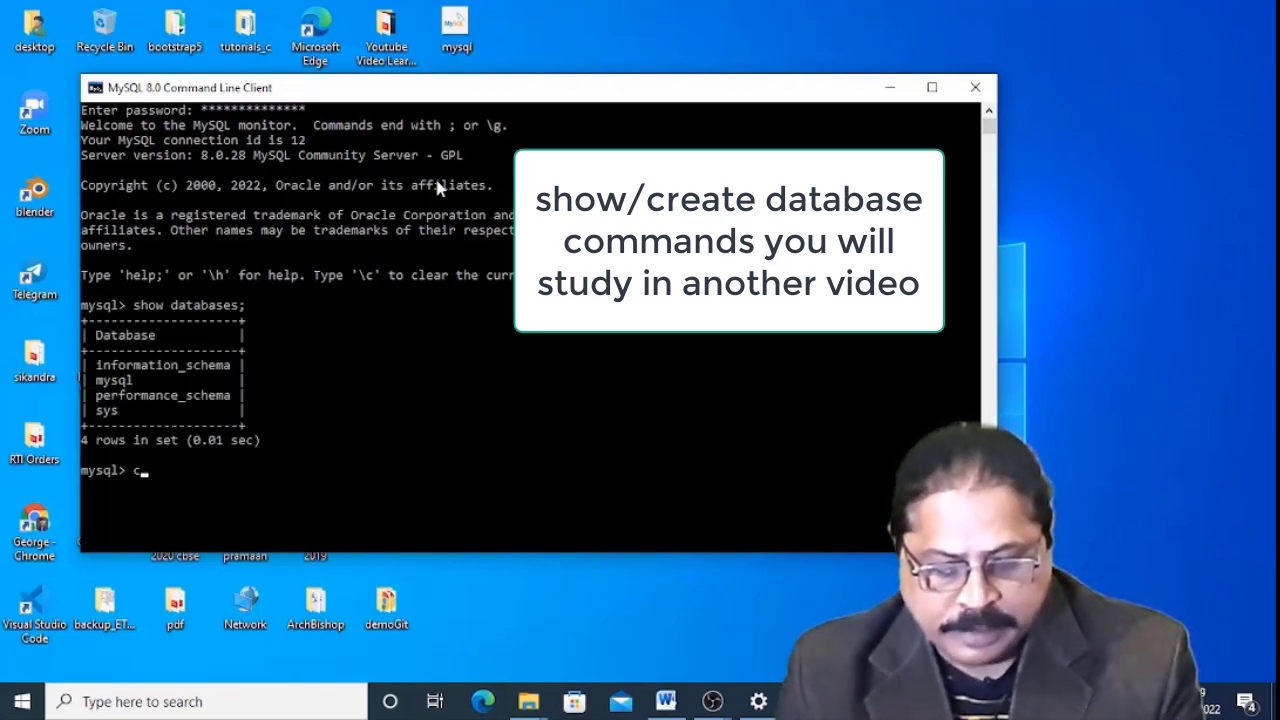
type("create")
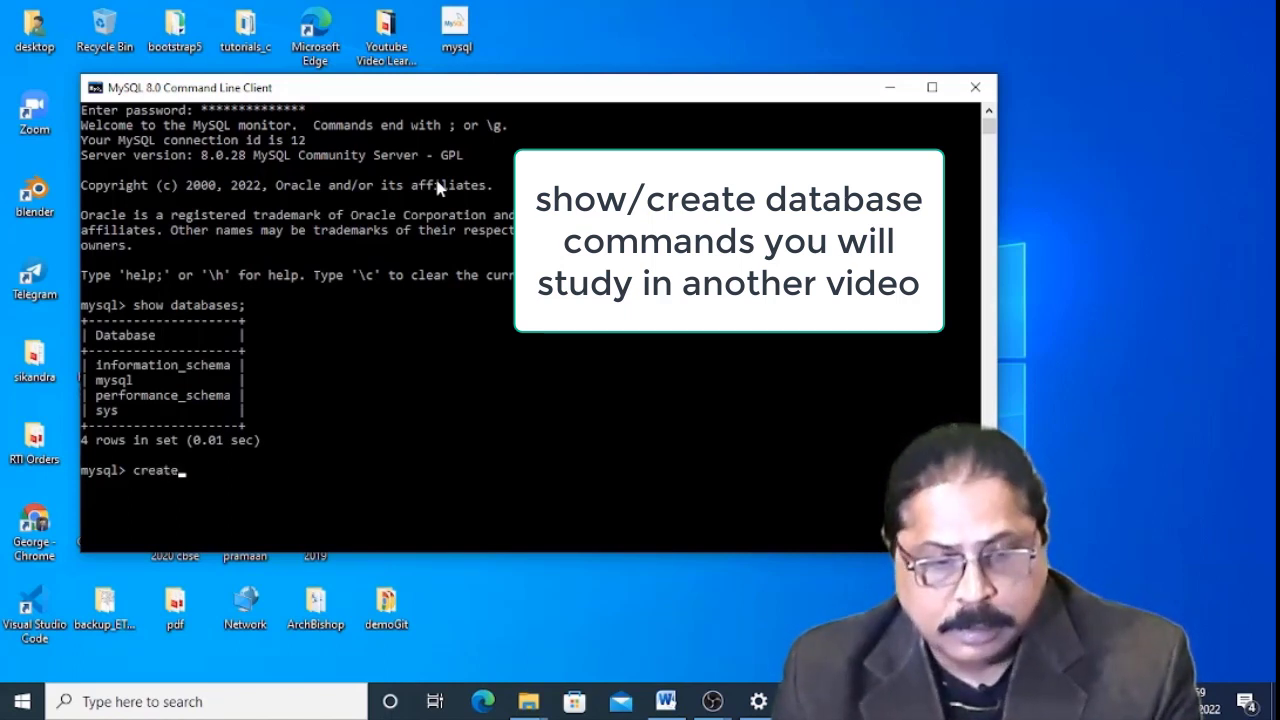
type(" df")
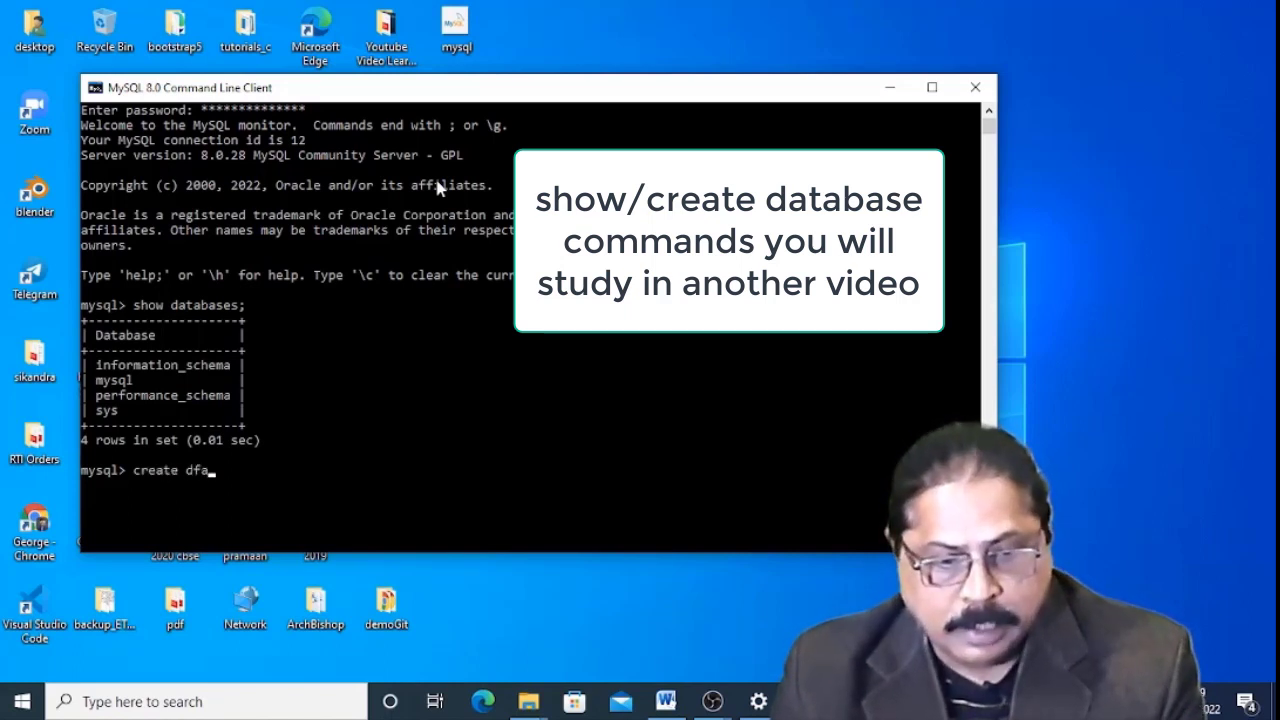
type("abase st")
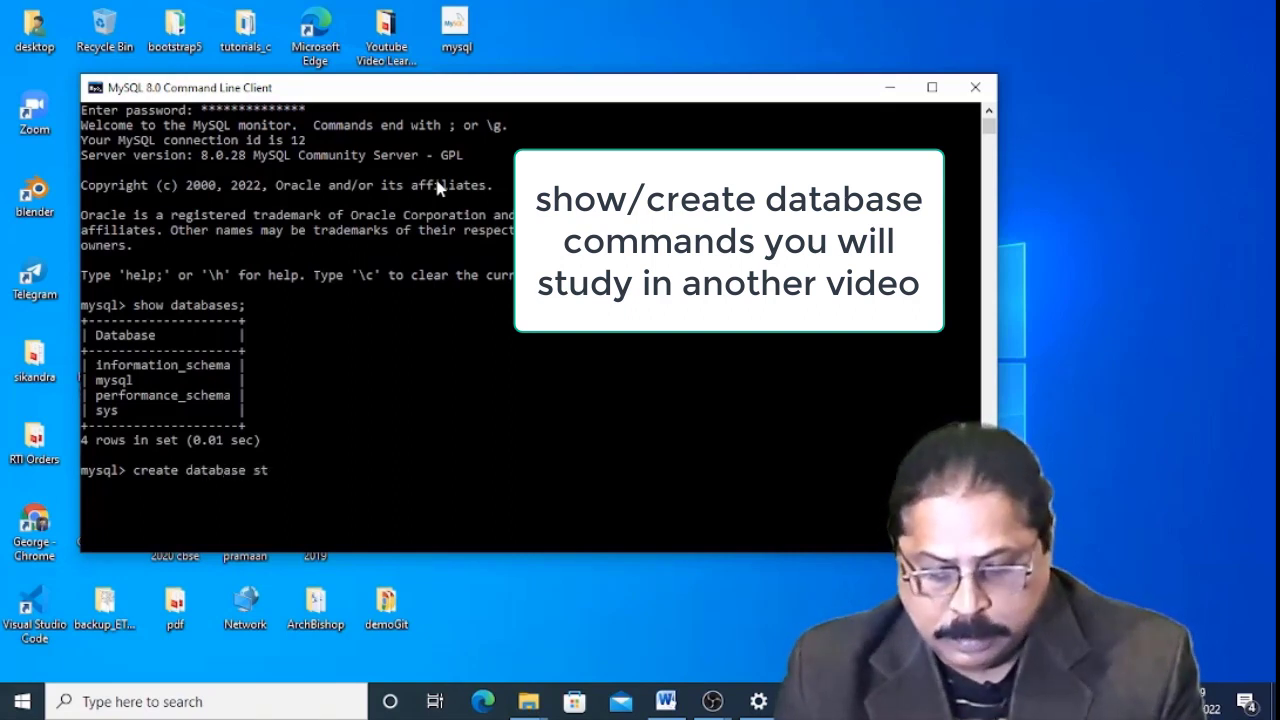
type("abase student")
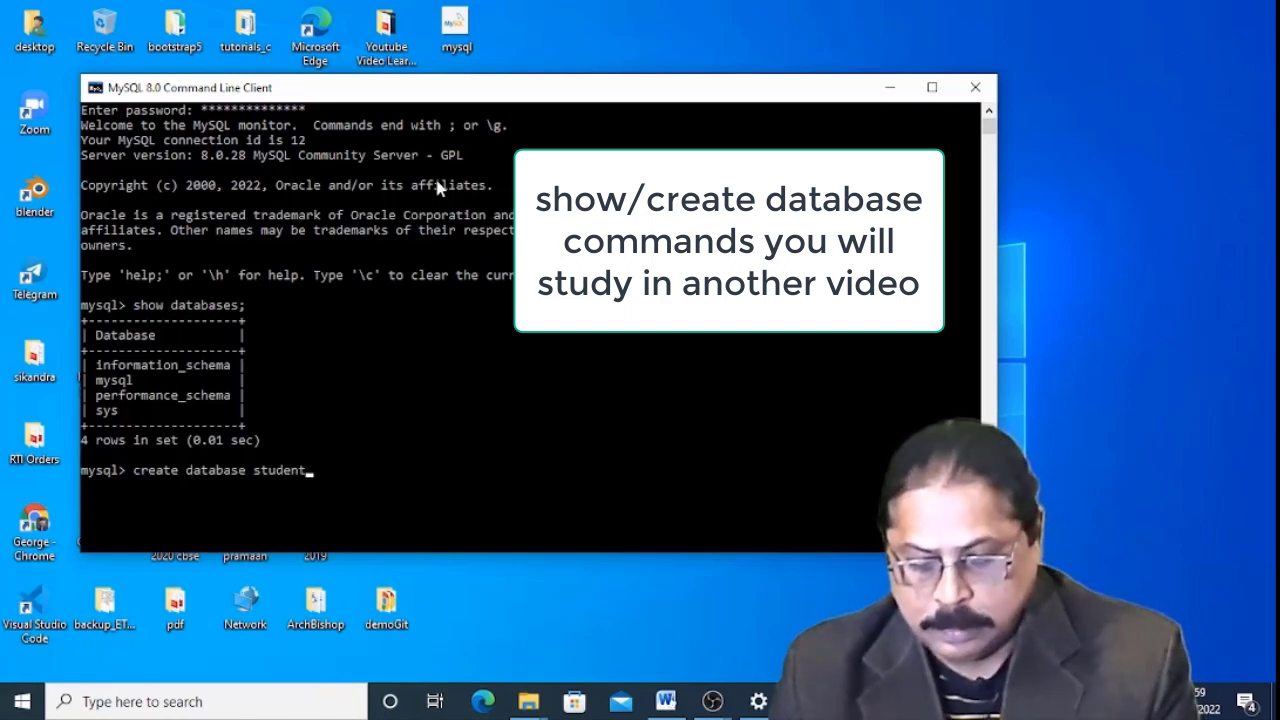
type(";")
key("Return")
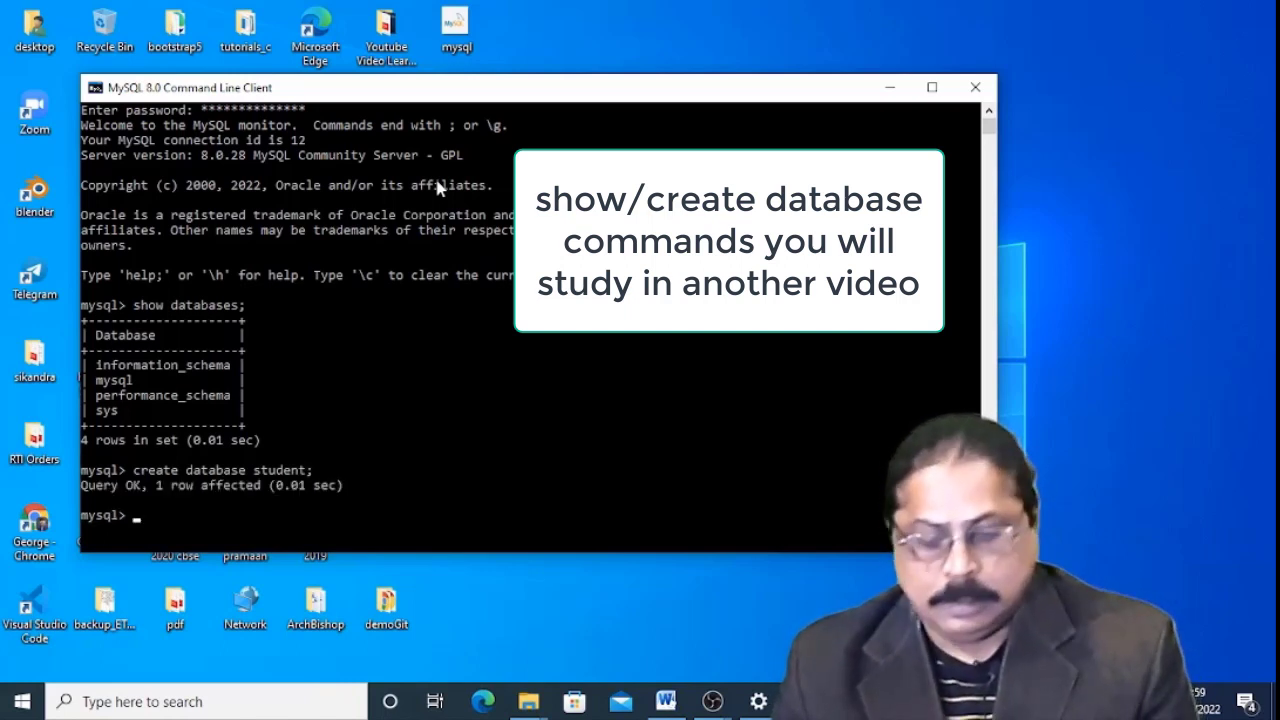
key("Up")
key("Up")
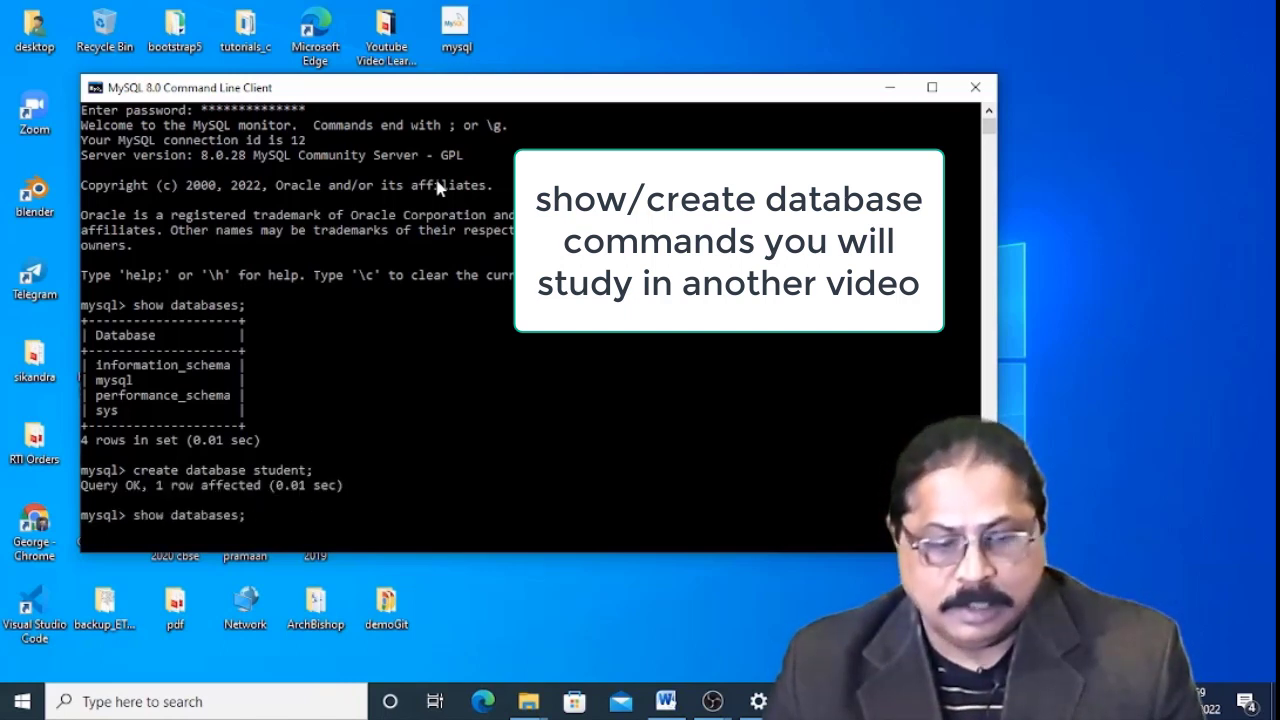
key("Return")
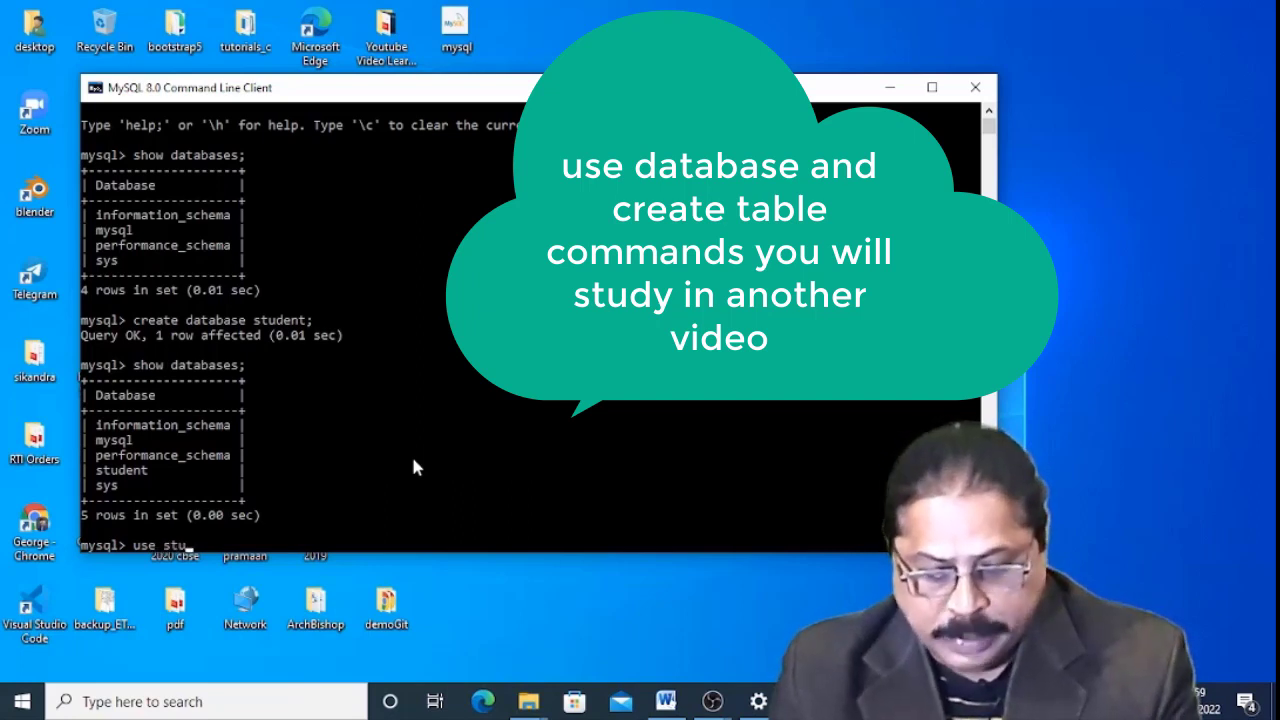
Switch to the student database and begin a CREATE TABLE person statement.
key("Return")
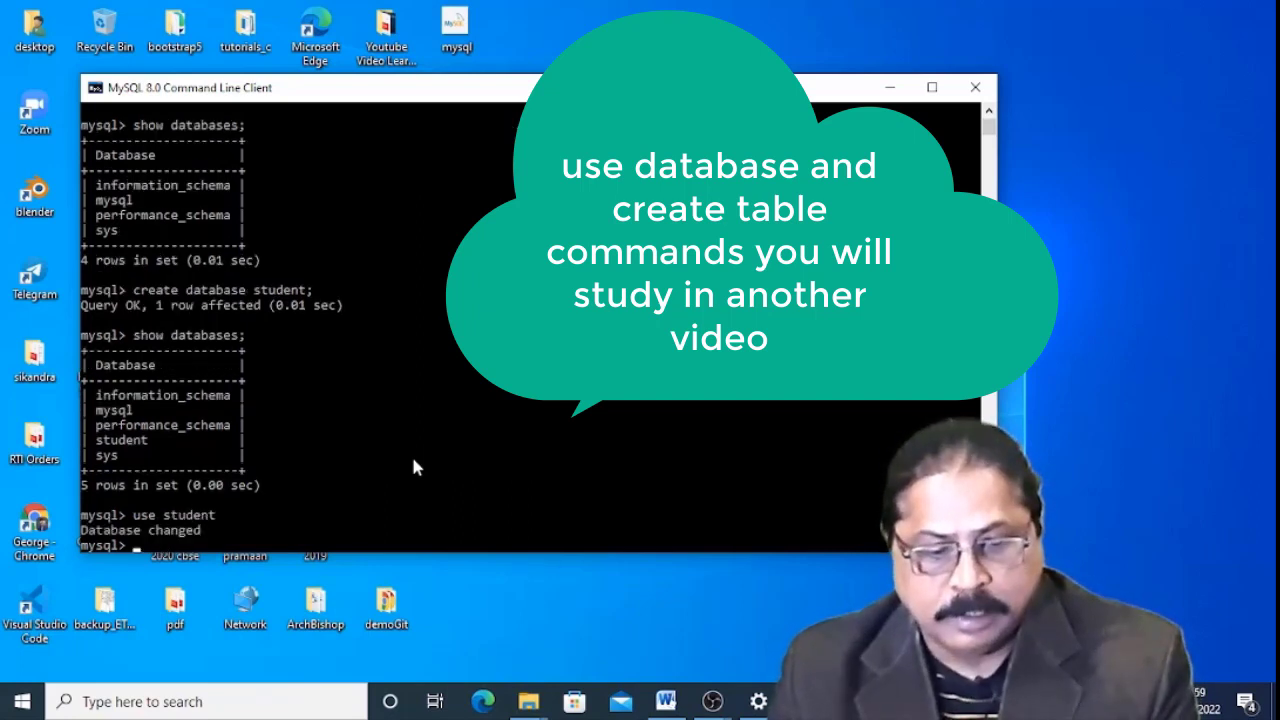
type("cre")
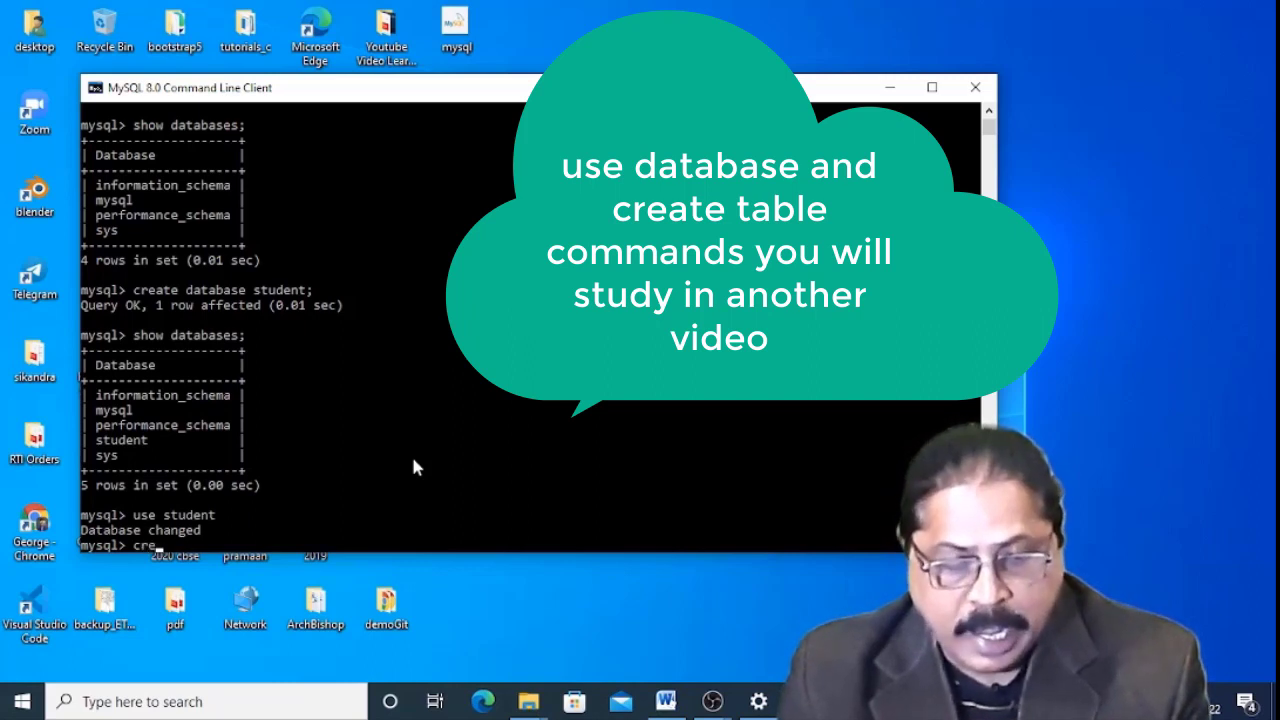
type("ayt")
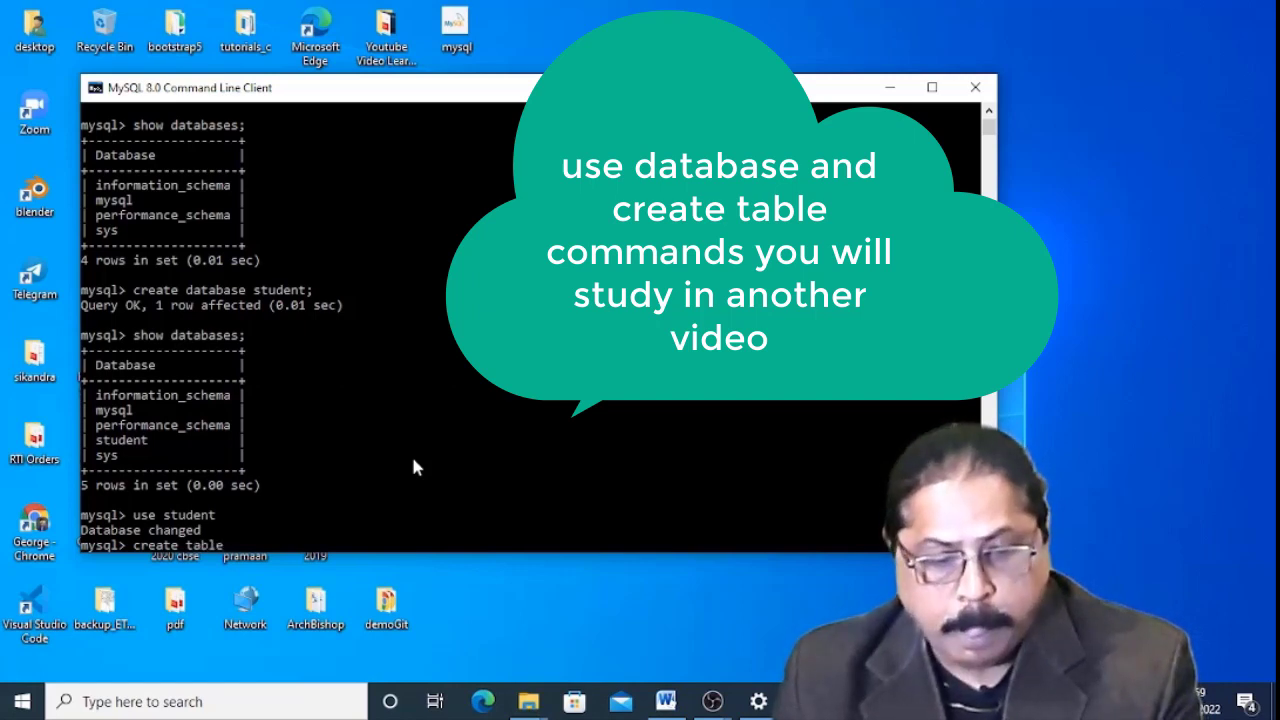
type("s")
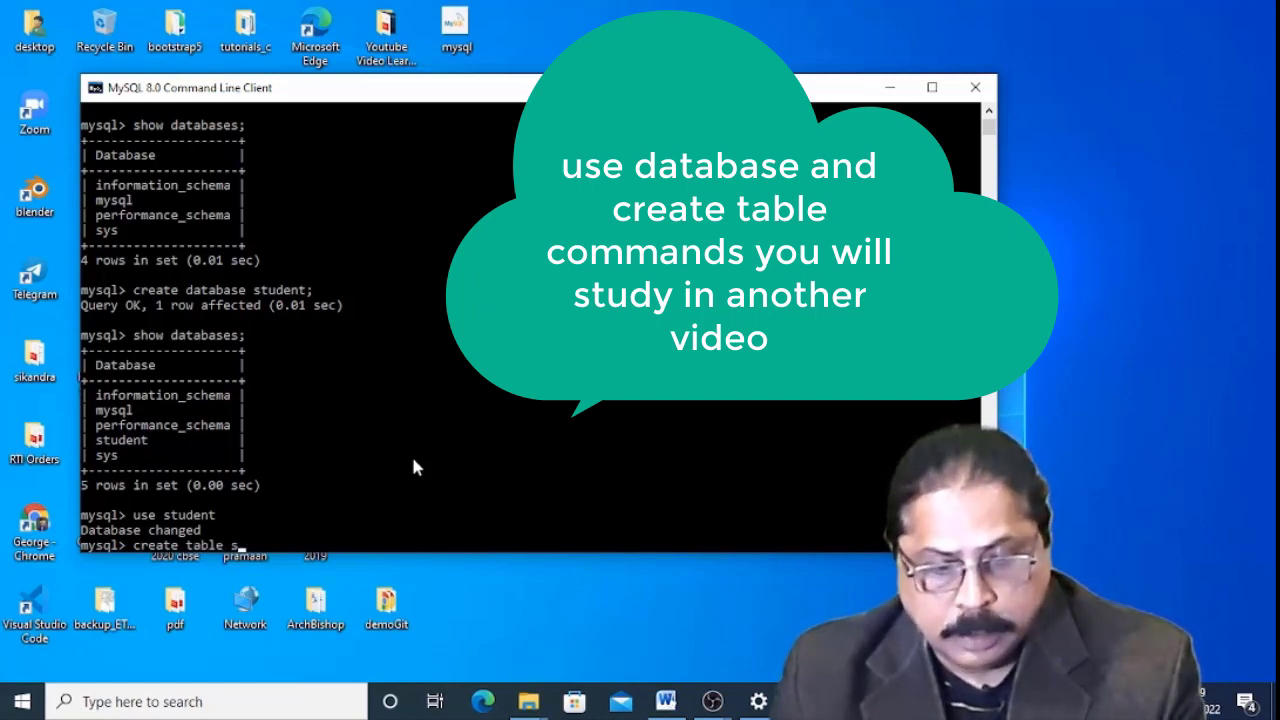
key("BackSpace")
type("p")
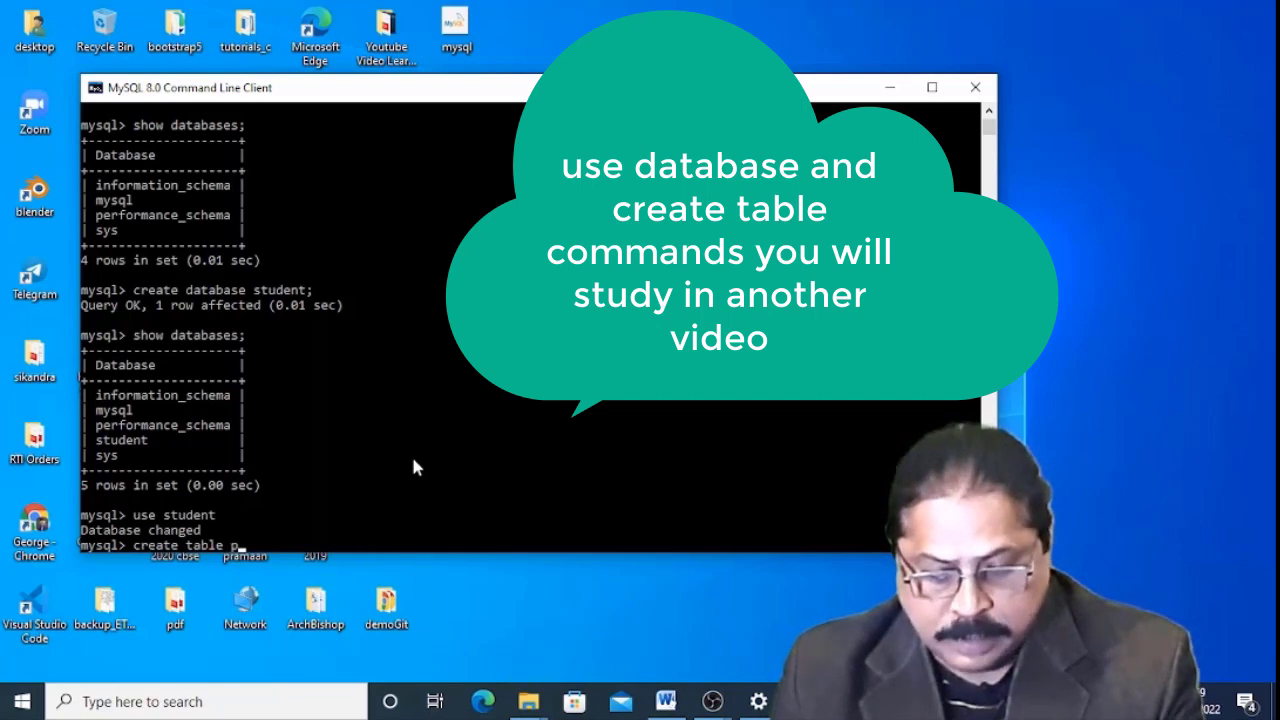
type("erson")
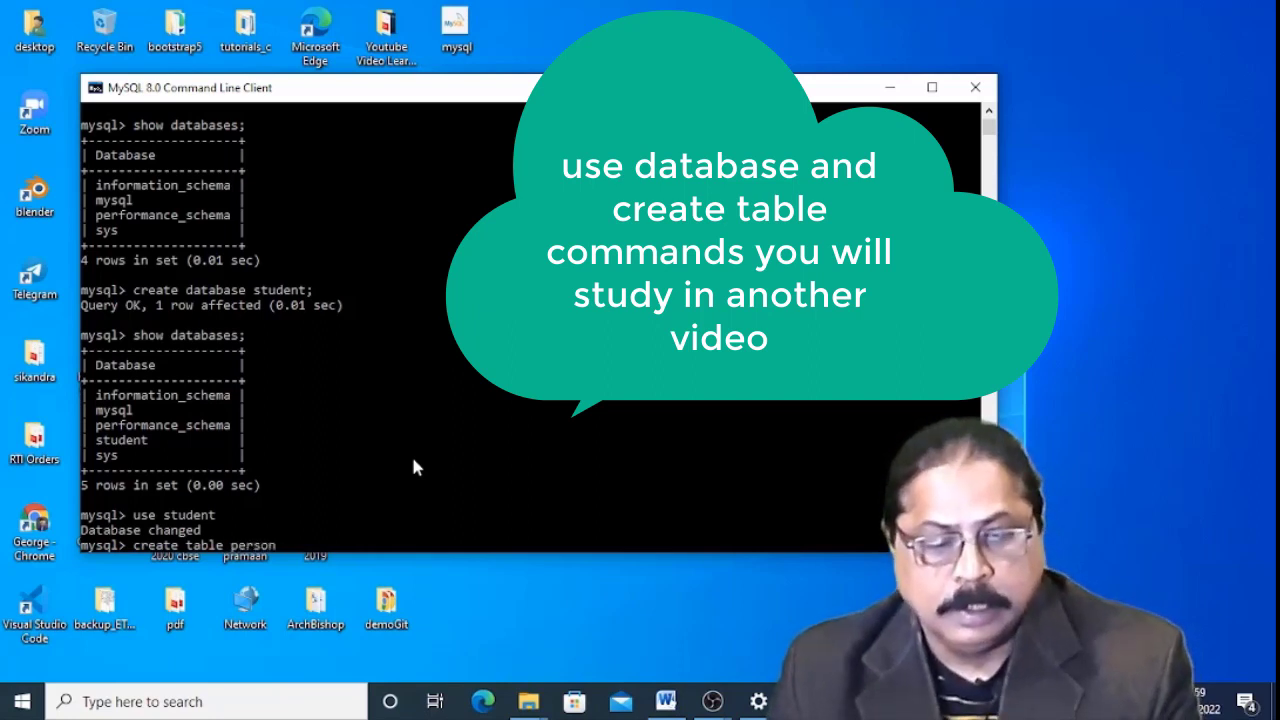
key("Return")
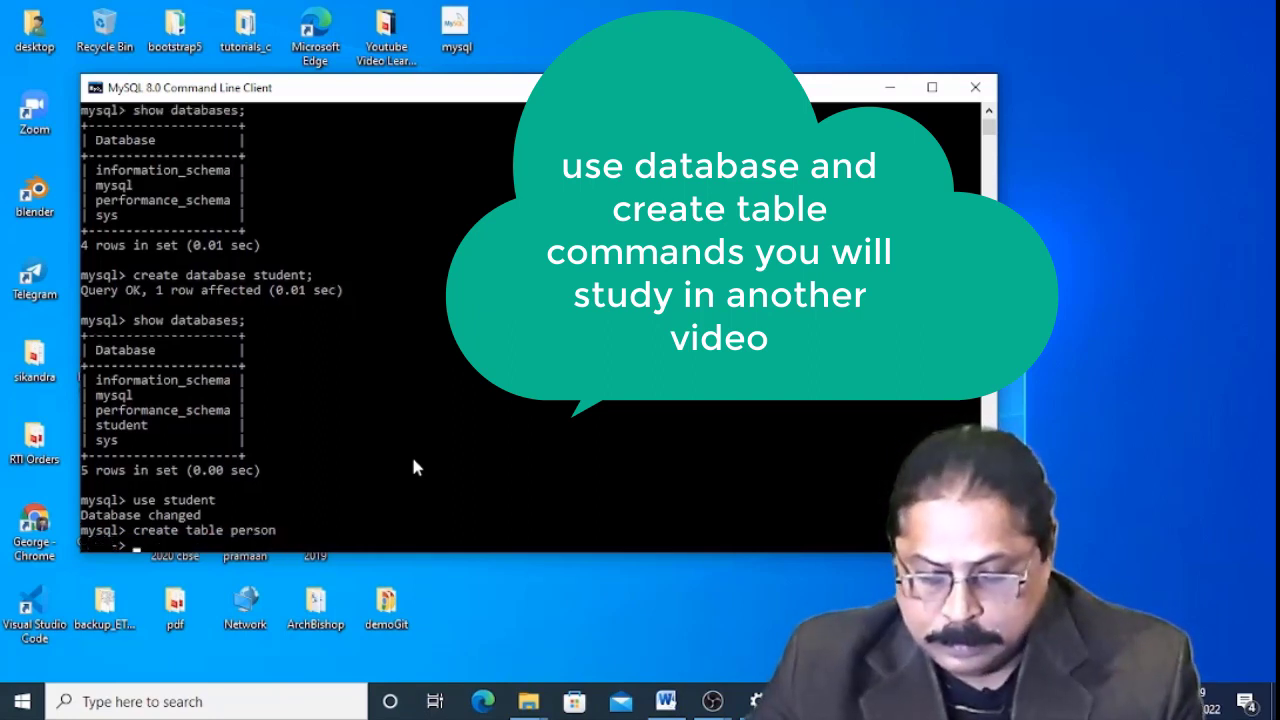
type("(")
key("Return")
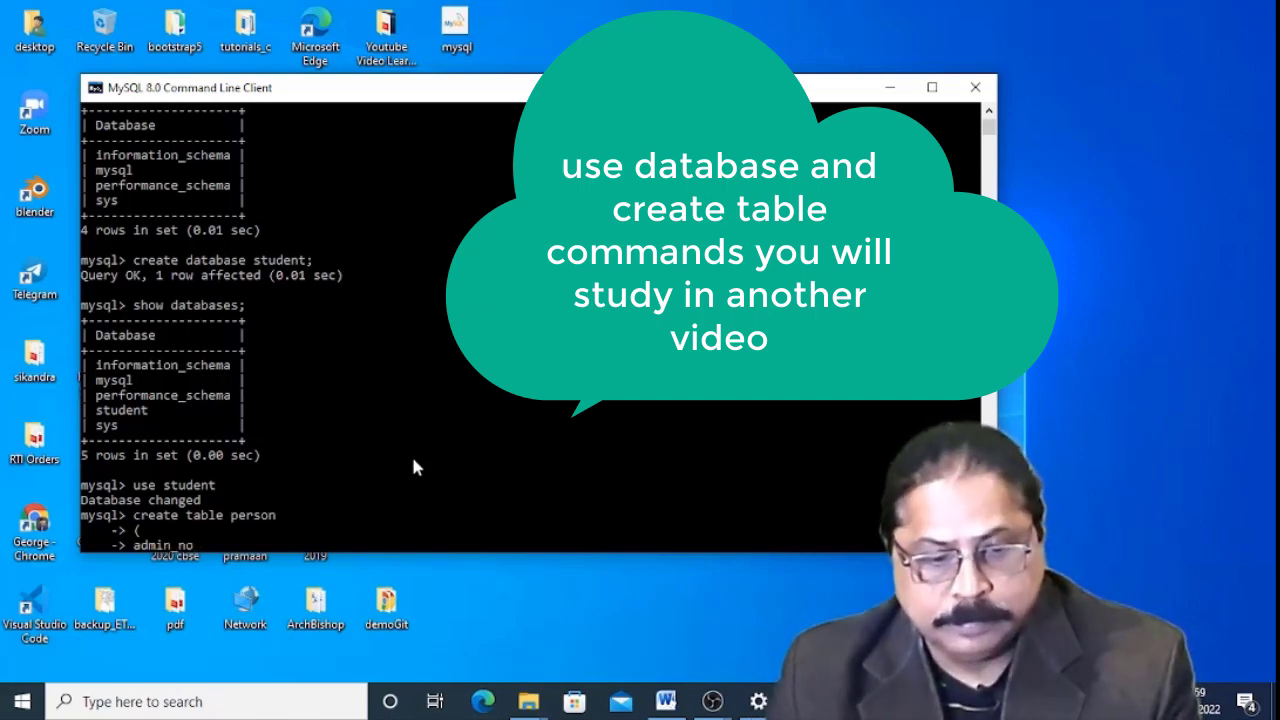
Define columns admin_no int not null primary key and name varchar(30), then run the statement.
type("t")
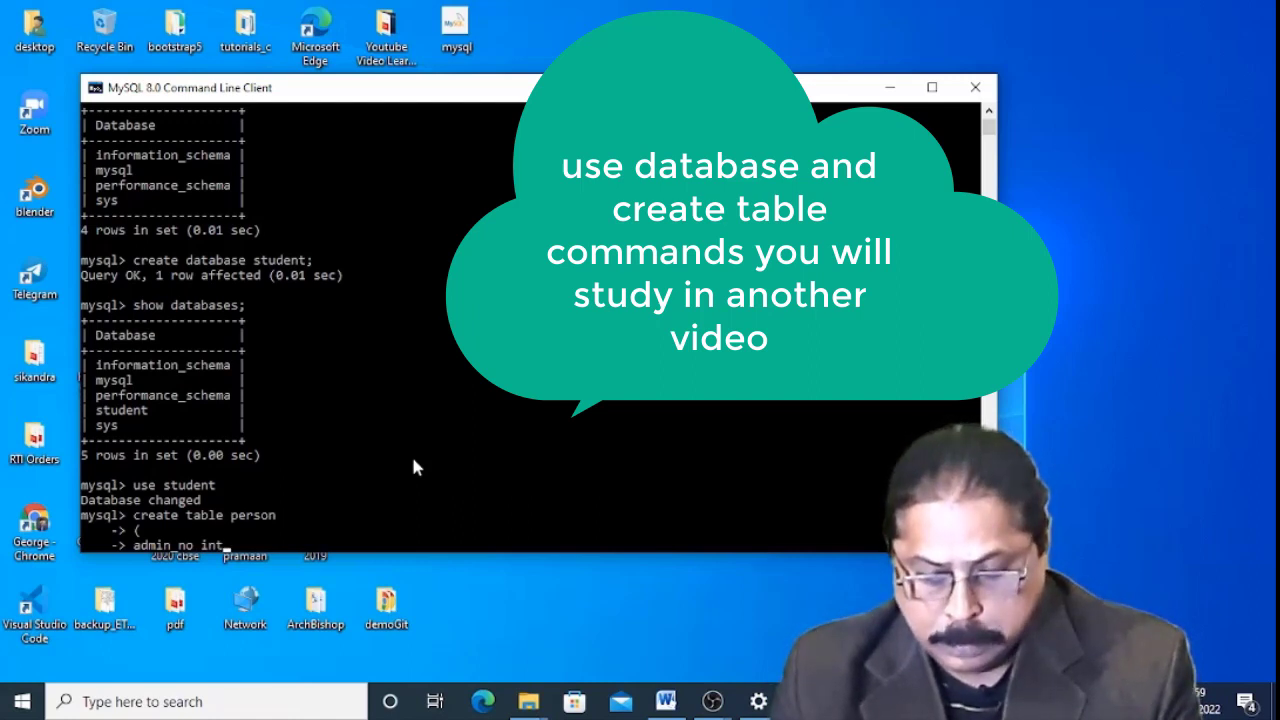
type(" not")
key("BackSpace")
key("BackSpace")
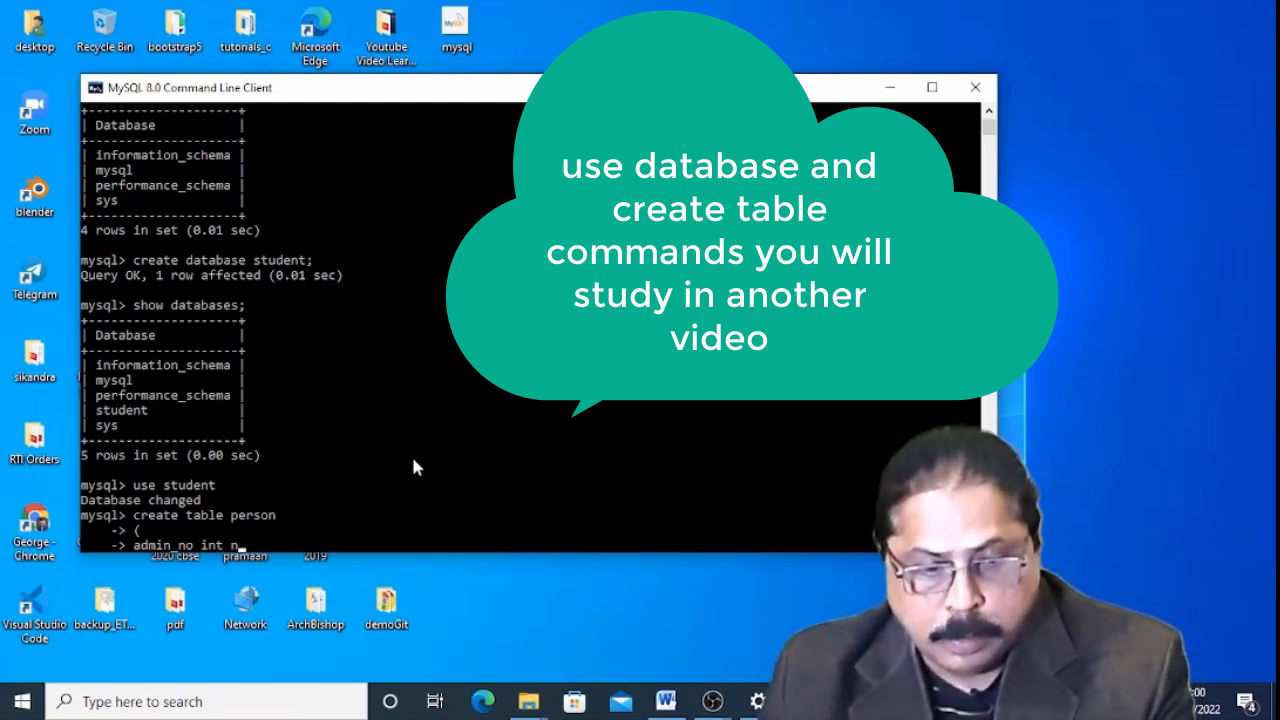
type("ot")
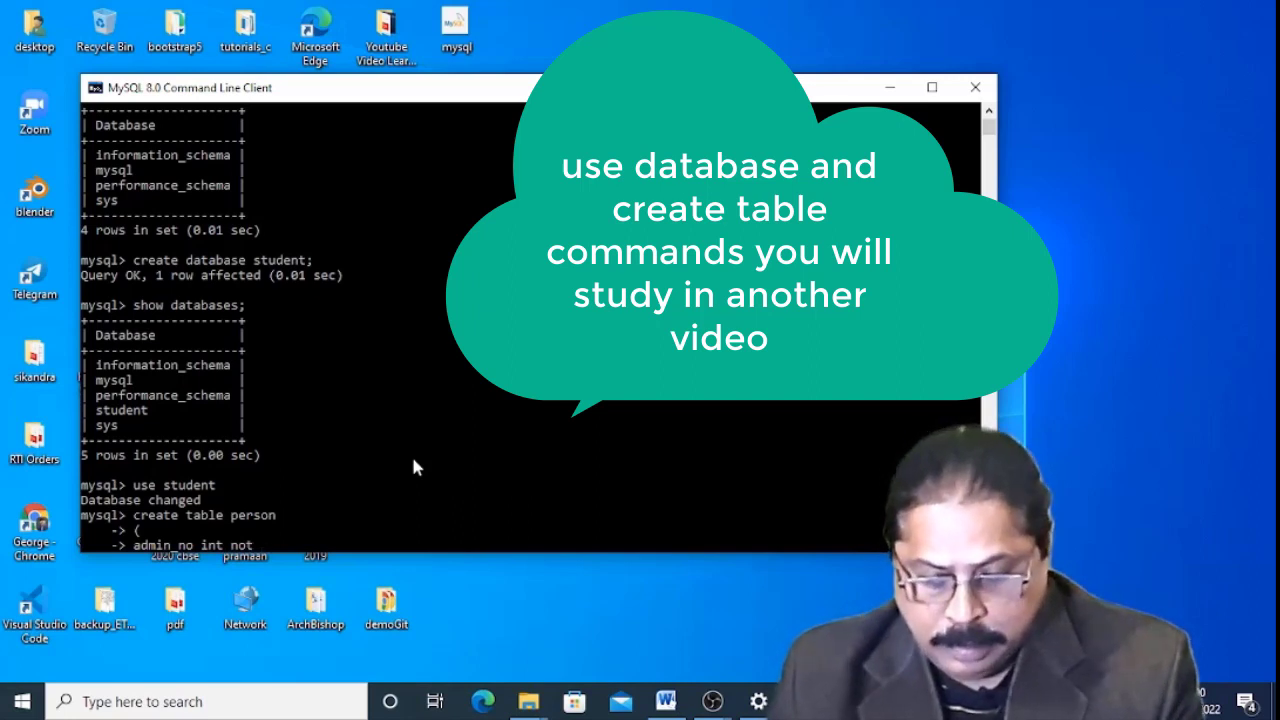
type(" null")
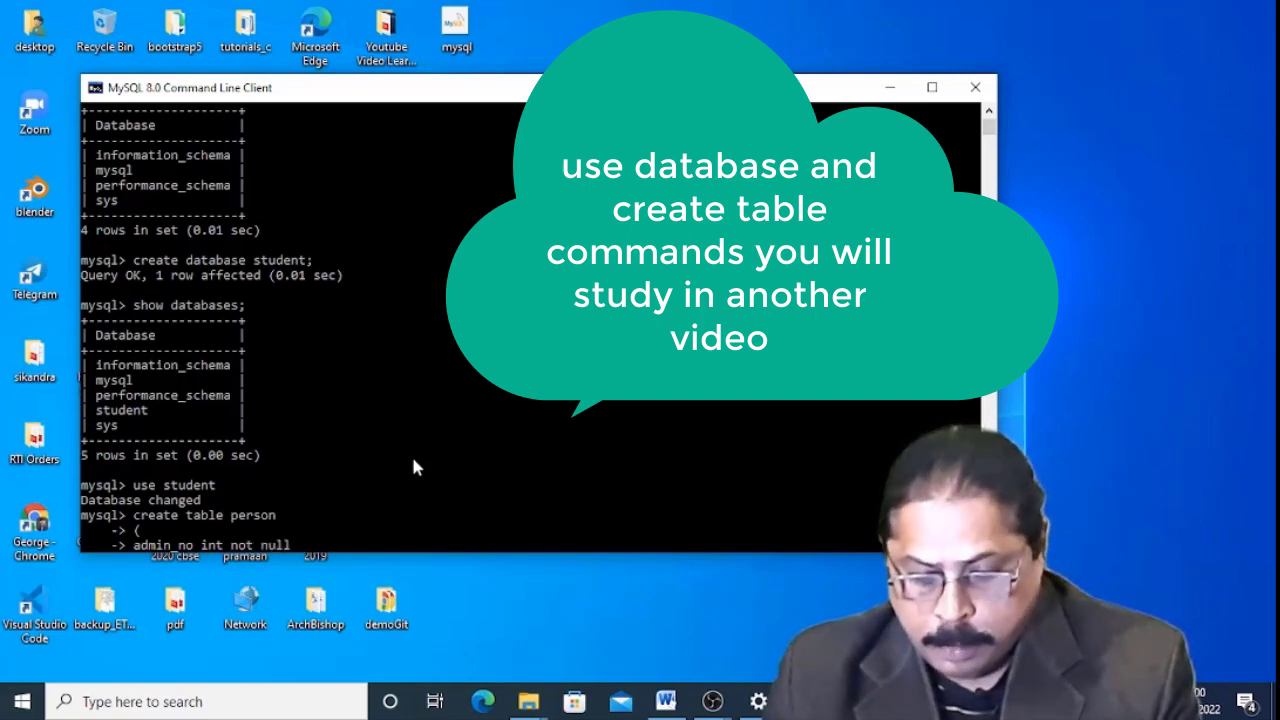
type(" primar")
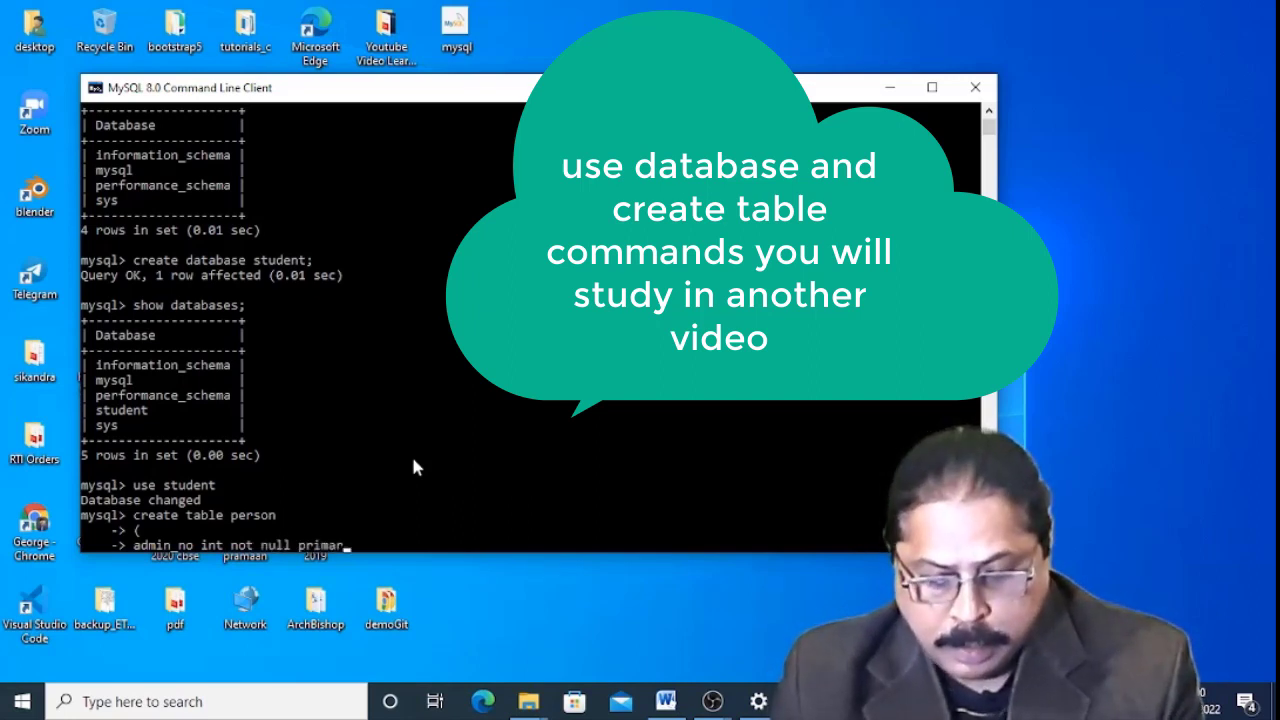
type("y ke")
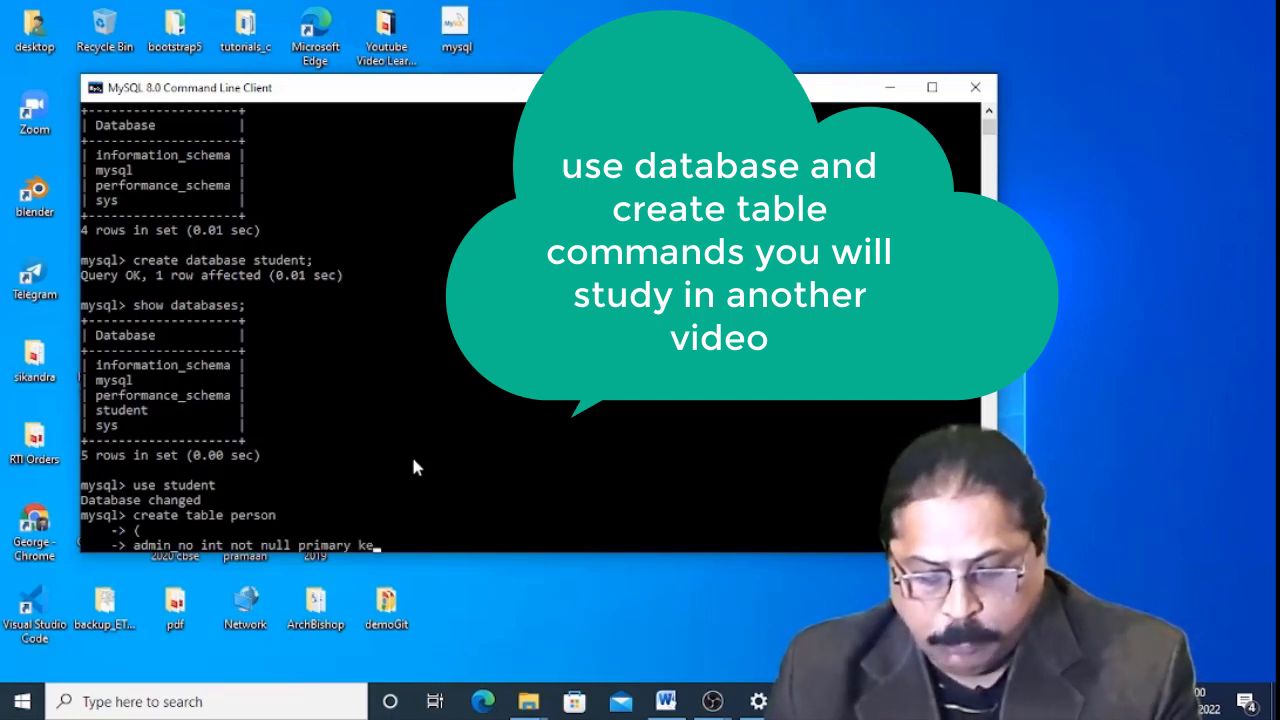
type("y,")
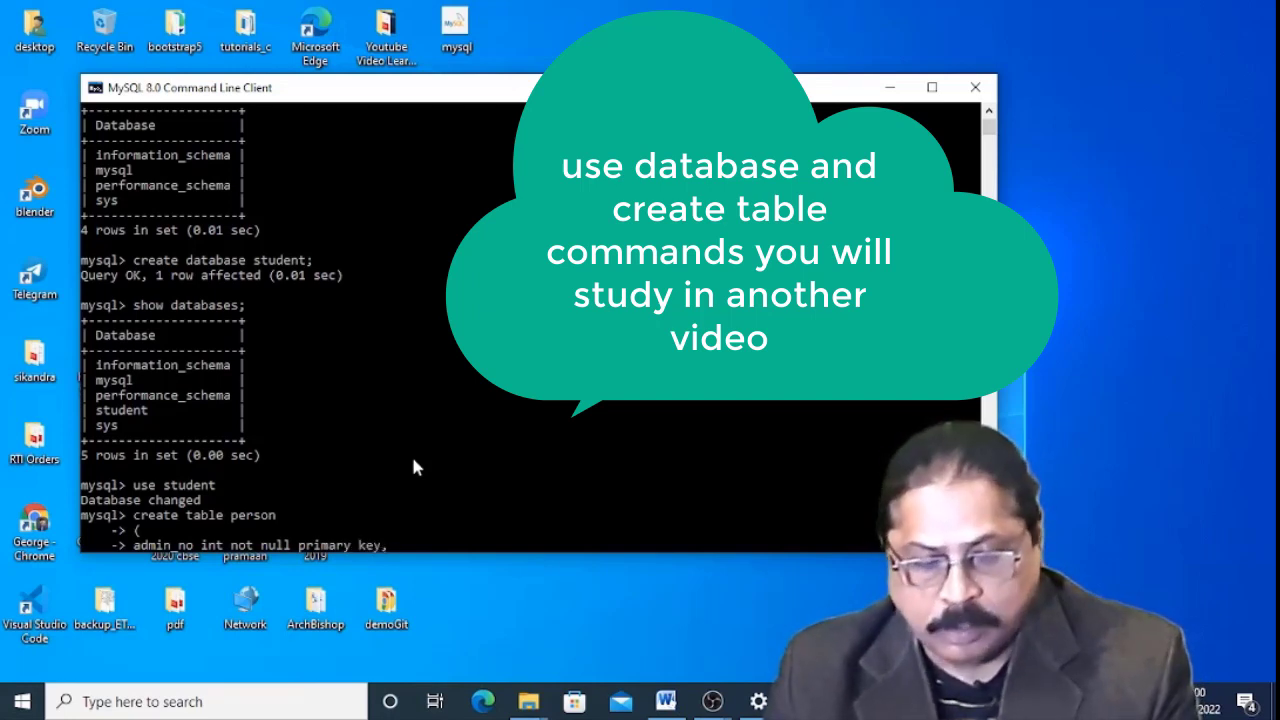
key("Return")
type("name")
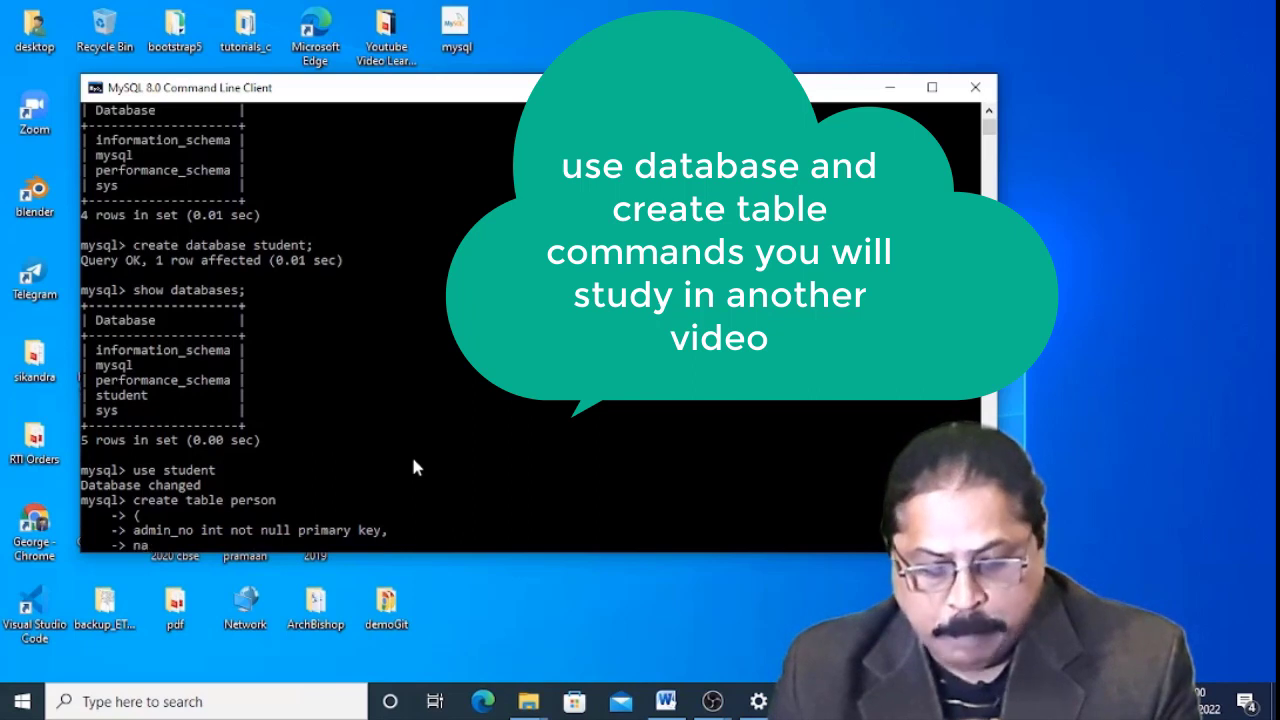
type(" varchar")
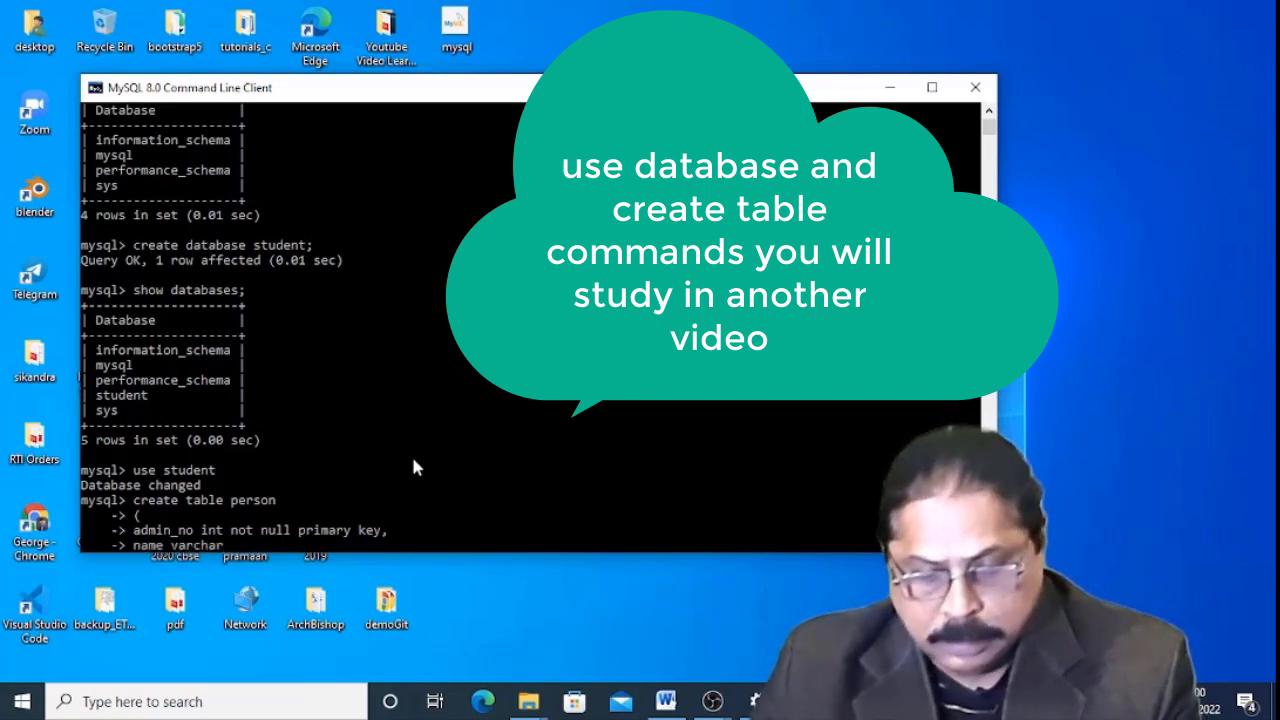
type("(30")
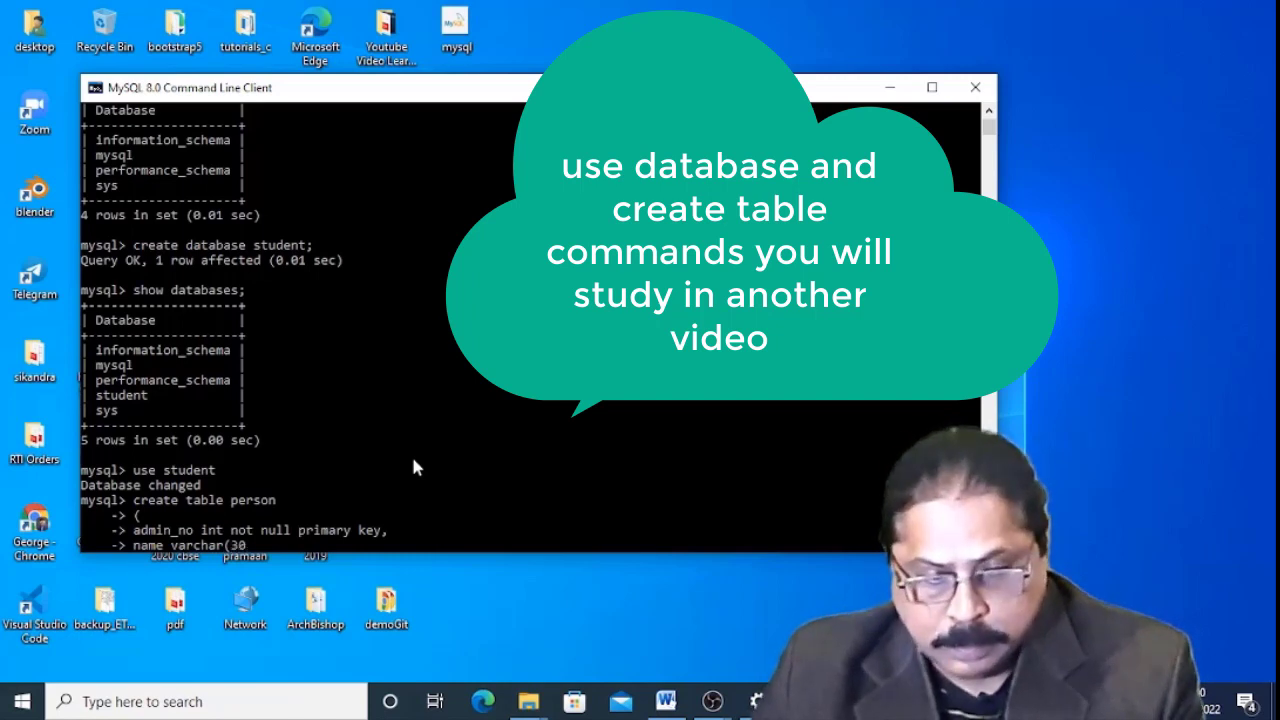
type("),")
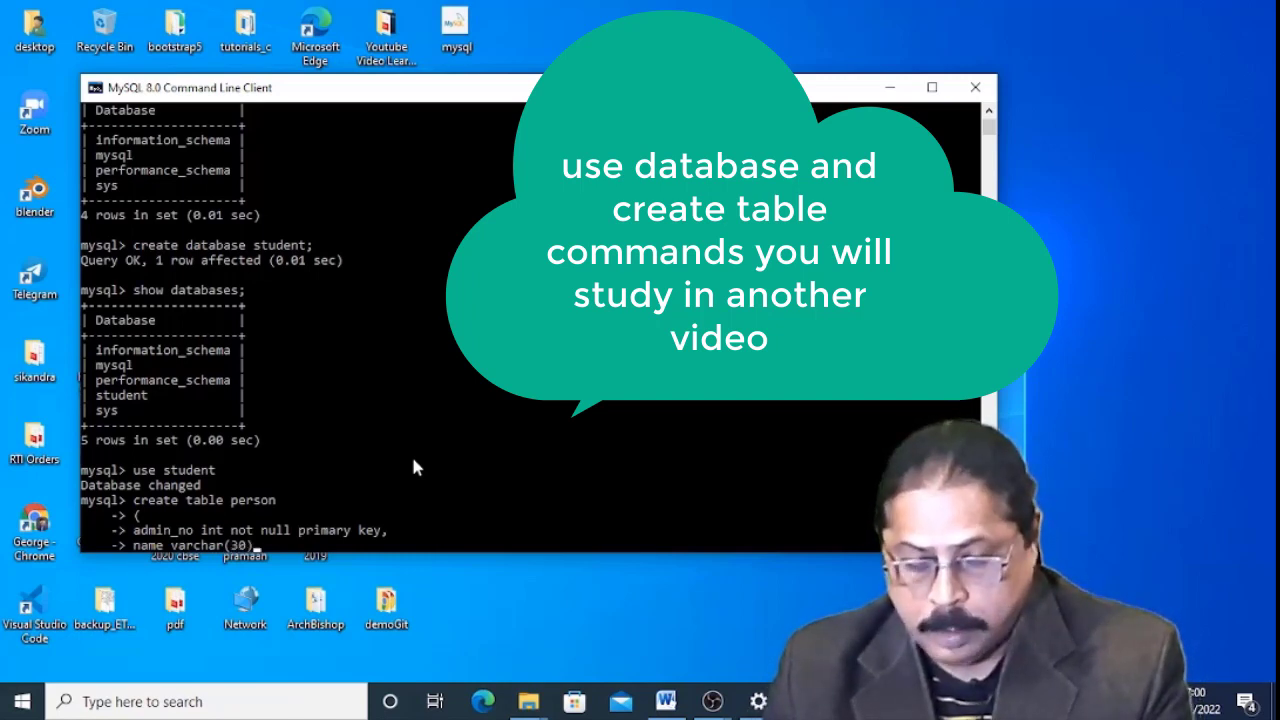
key("BackSpace")
key("Return")
type(")")
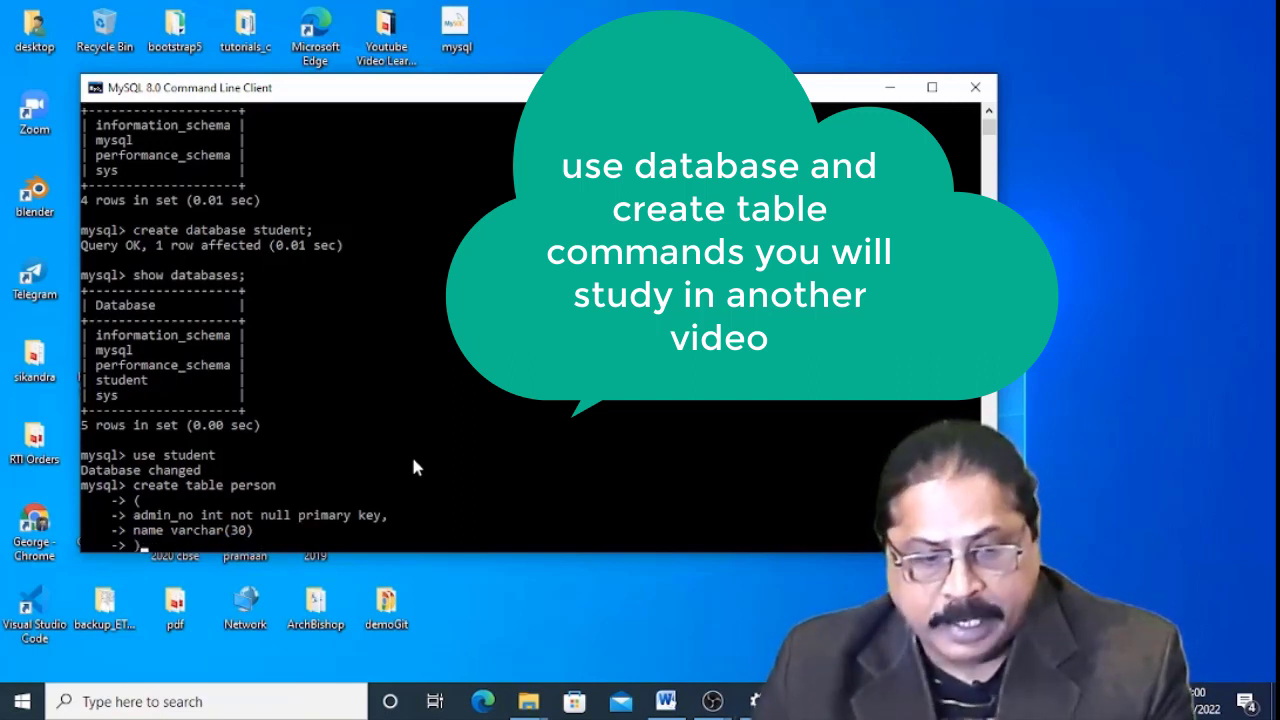
type(";")
key("Return")
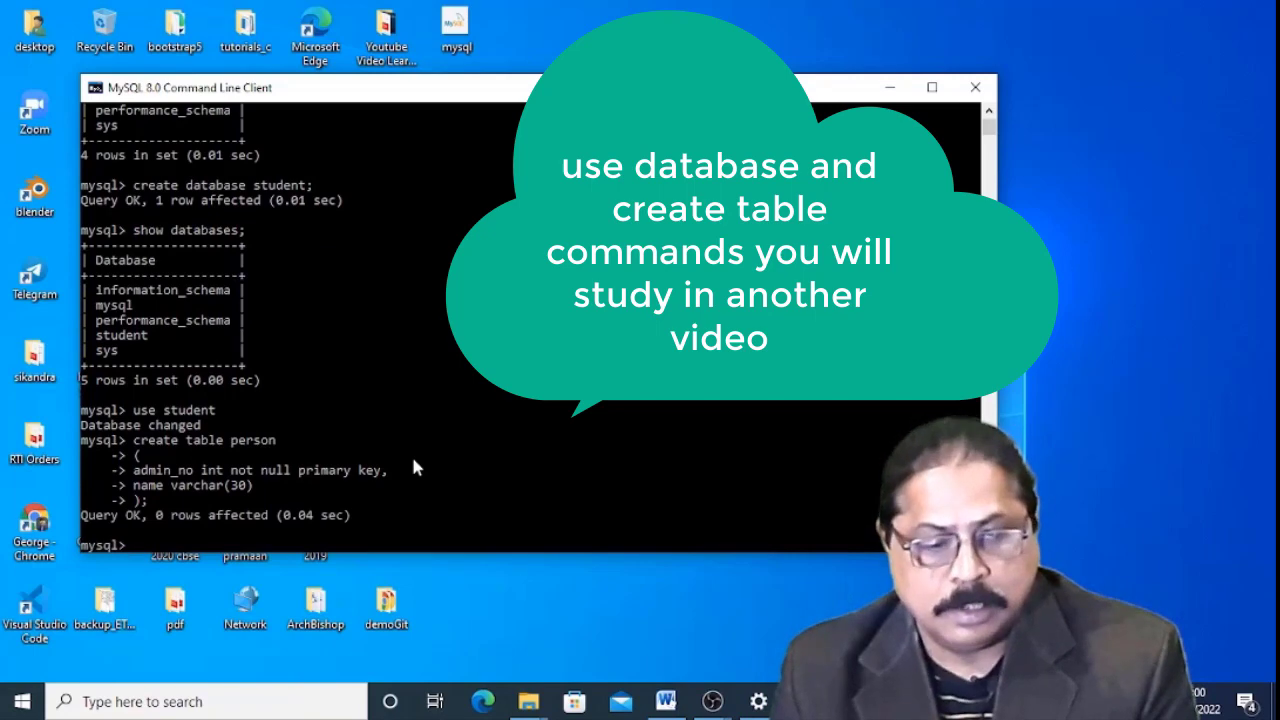
Run 'show tables;' and 'desc person;' to list tables and view person's columns.
type("s")
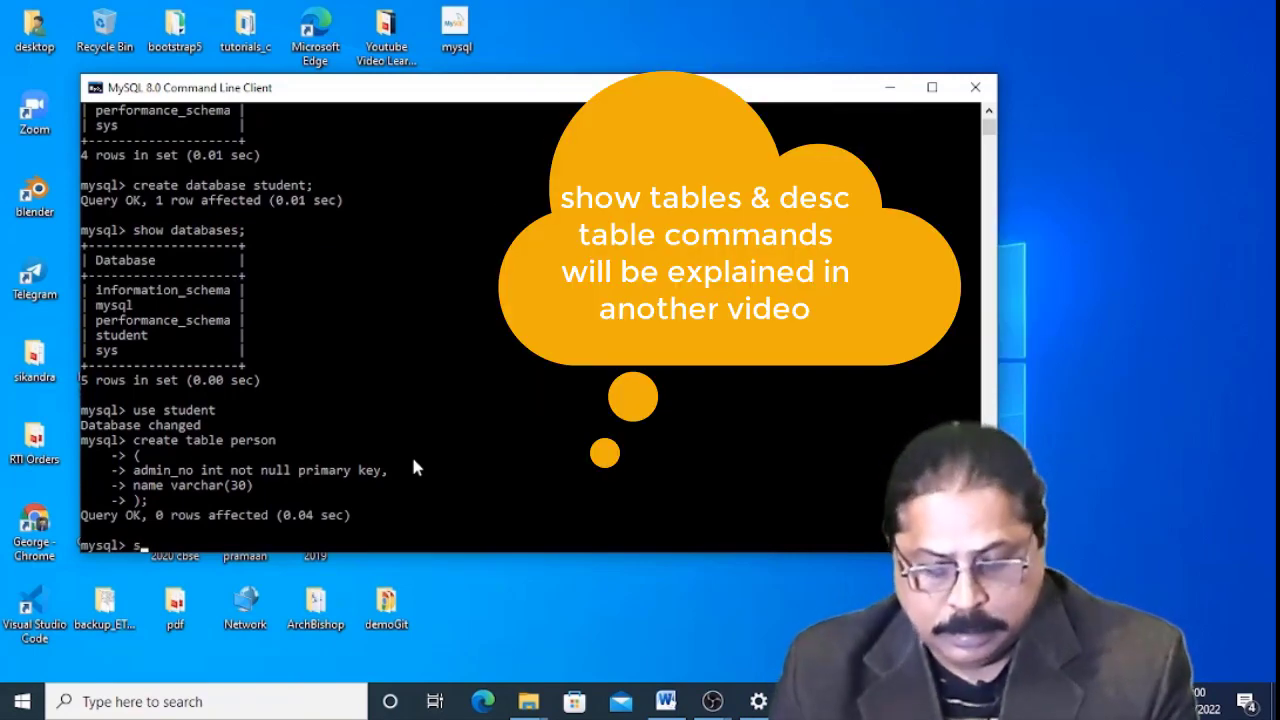
type("how tab")
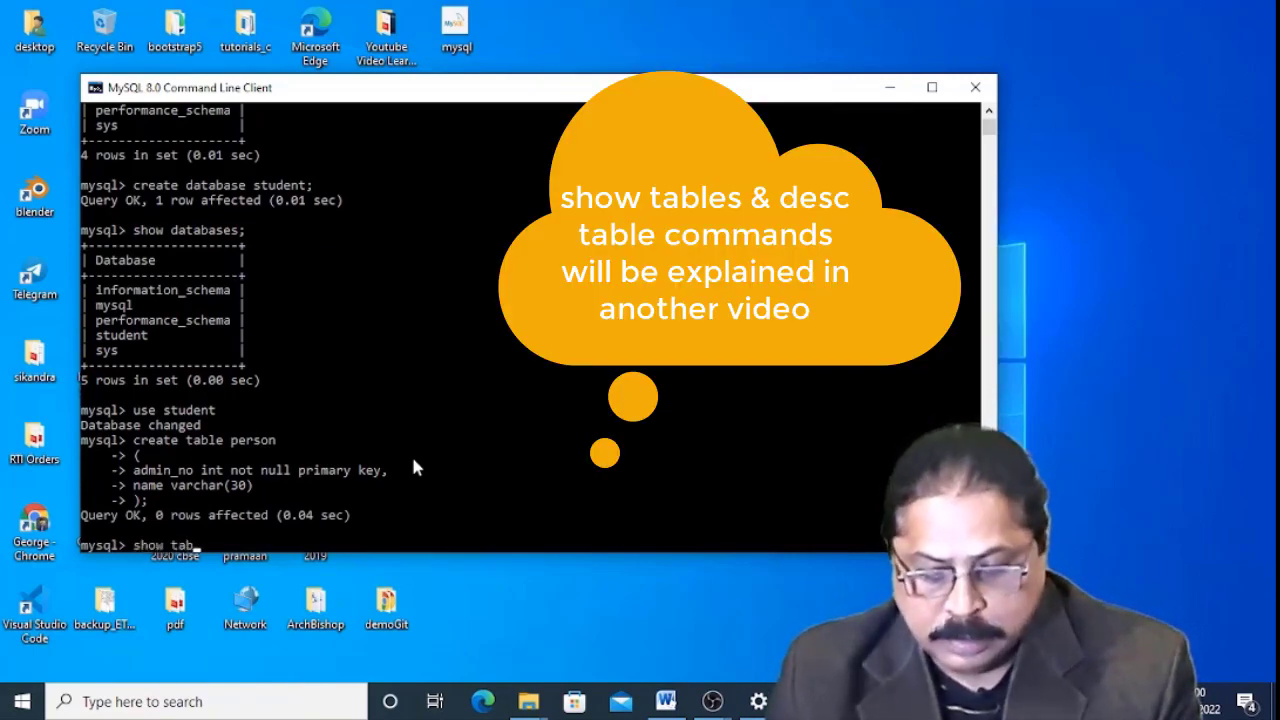
type("les")
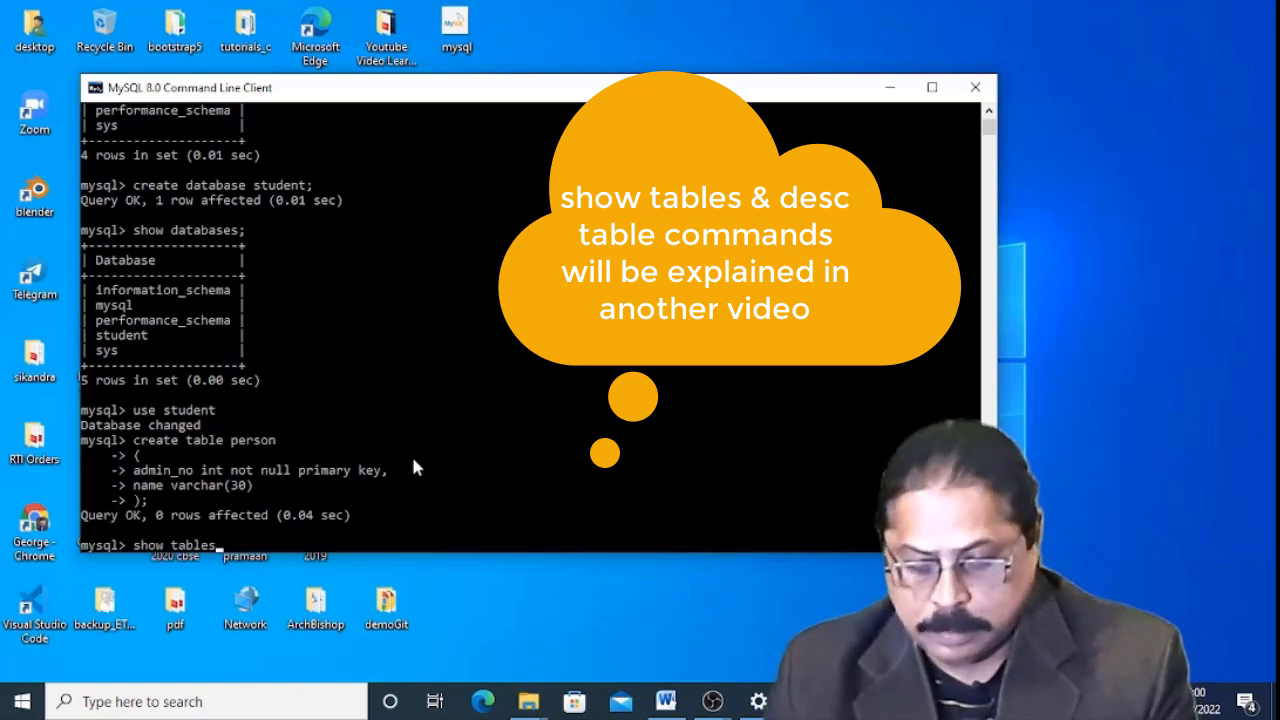
type(";")
key("Return")
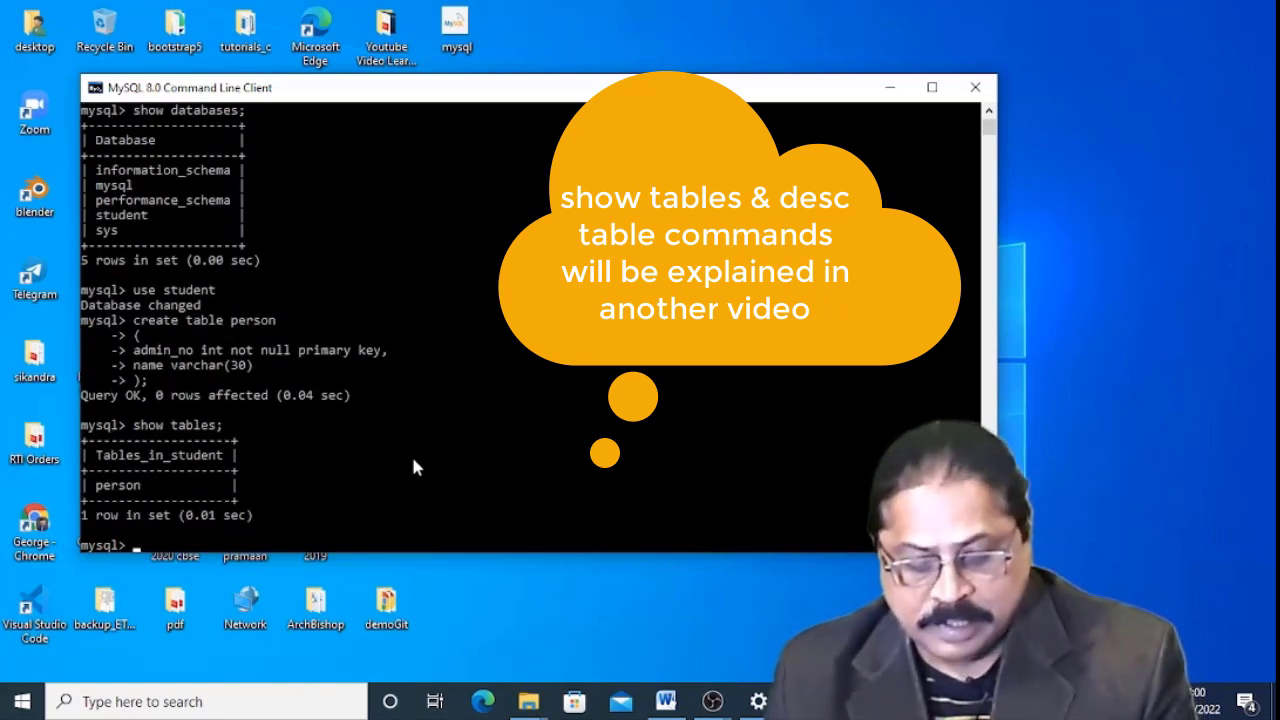
type("desc")
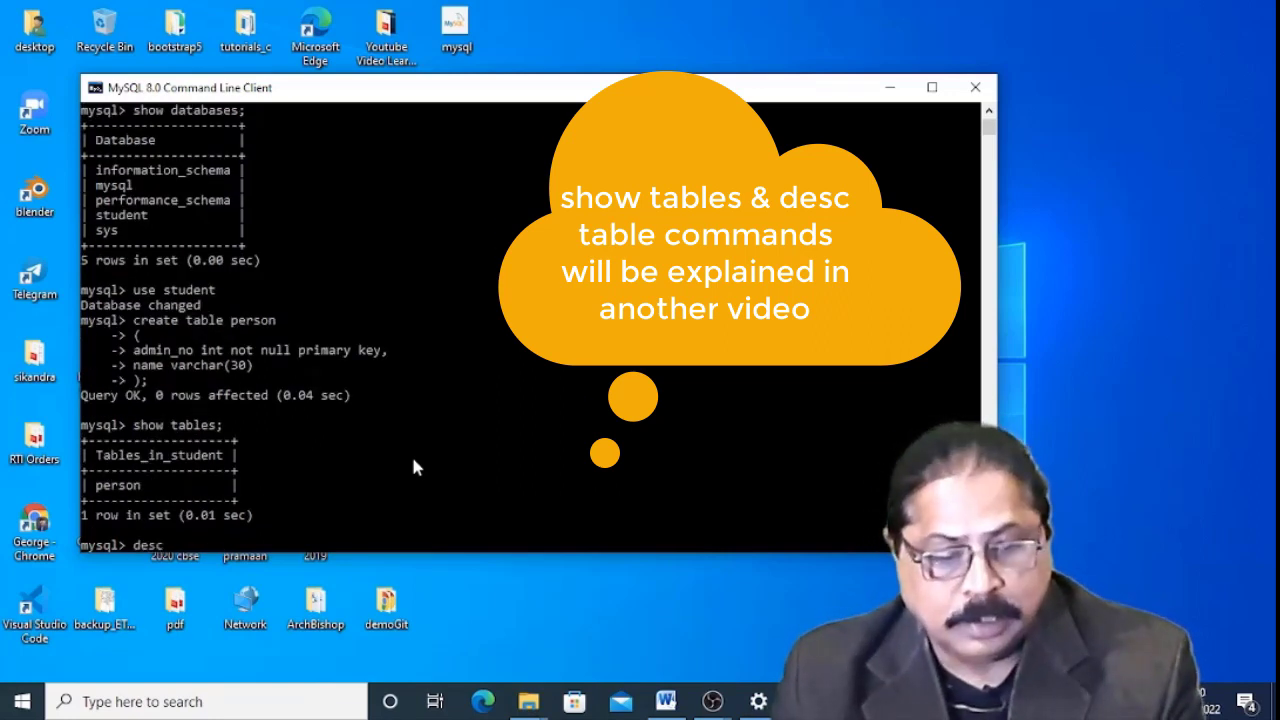
type(" pers")
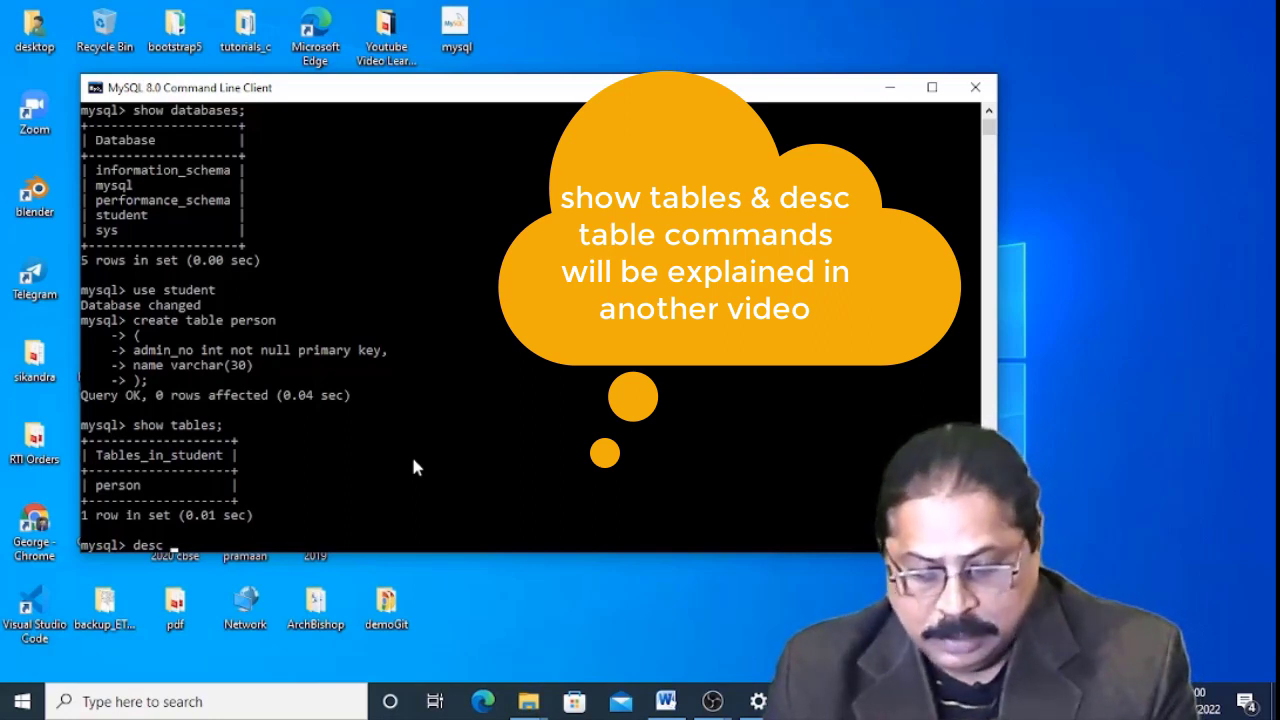
type("on")
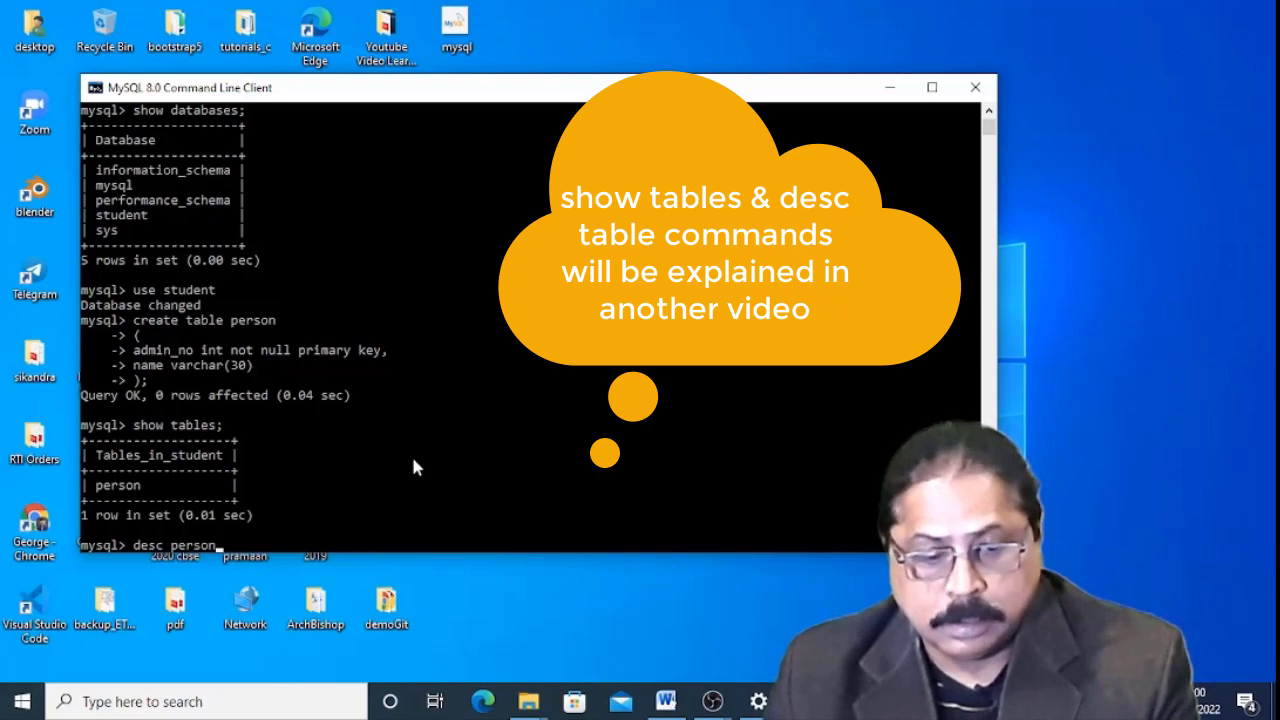
type(";")
key("Return")
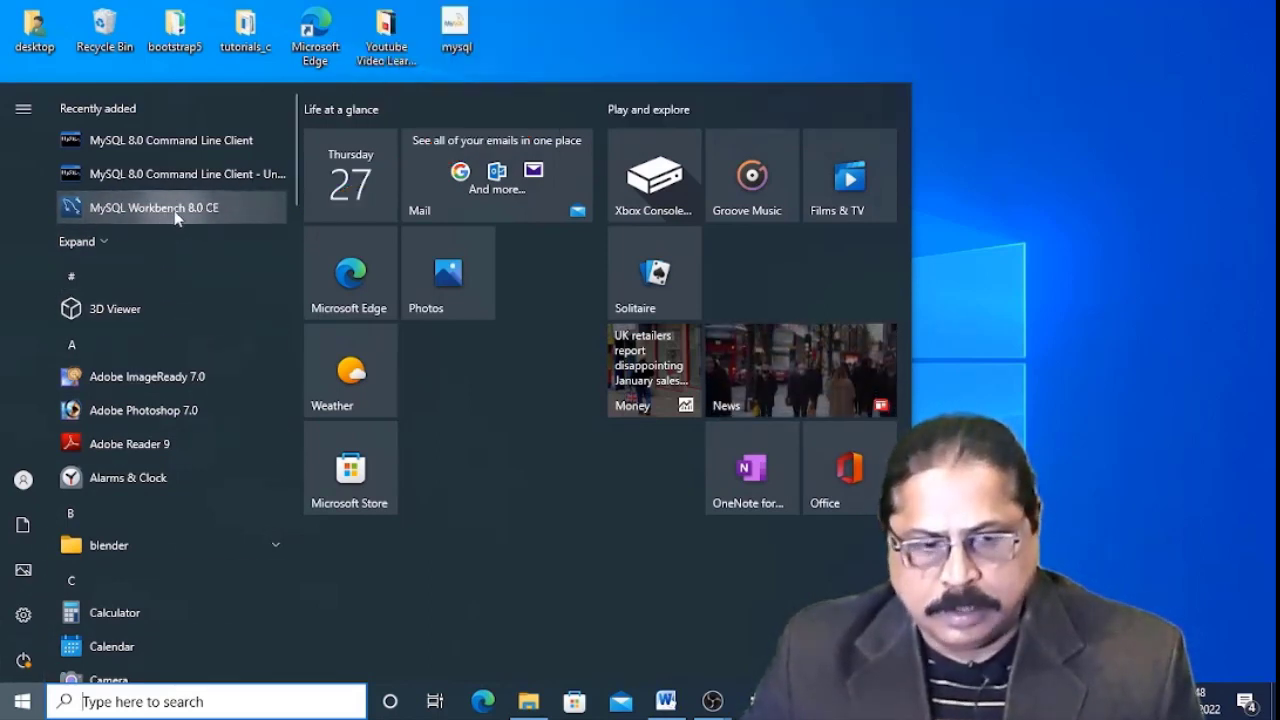
Open Workbench and connect to Local instance MySQL80 with the root password saved in the vault.
left_click(175, 210)
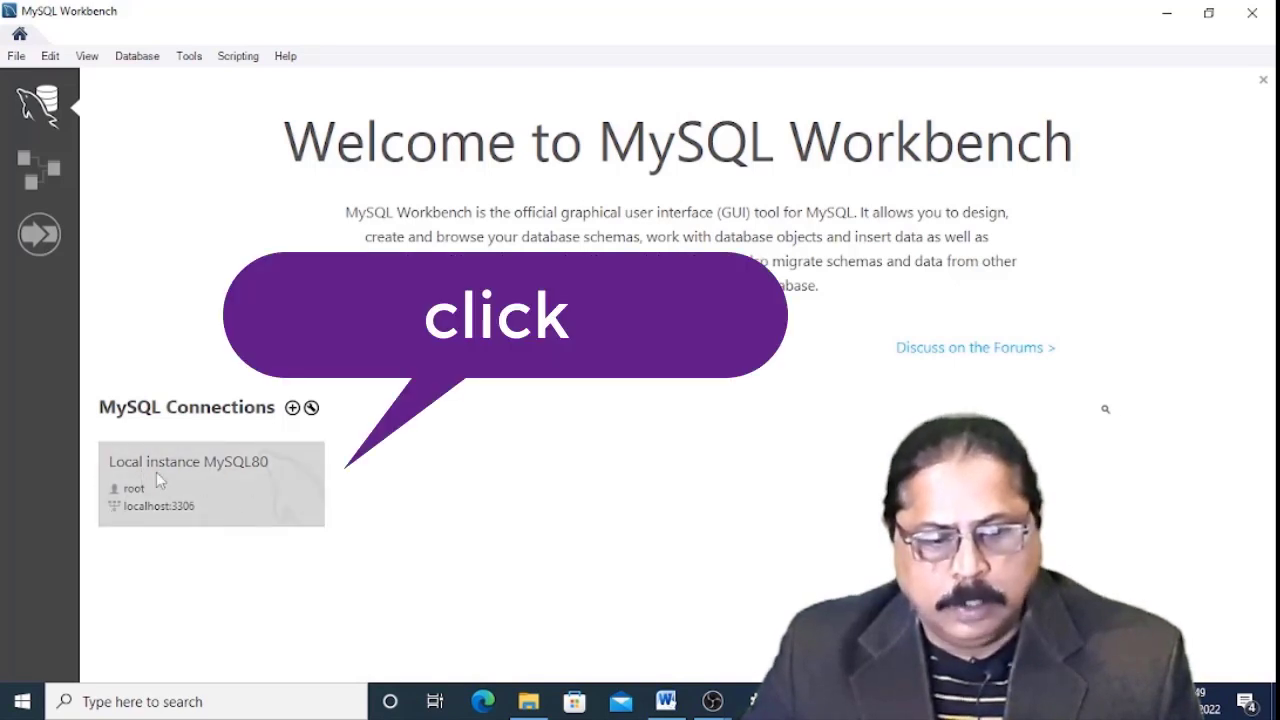
left_click(236, 484)
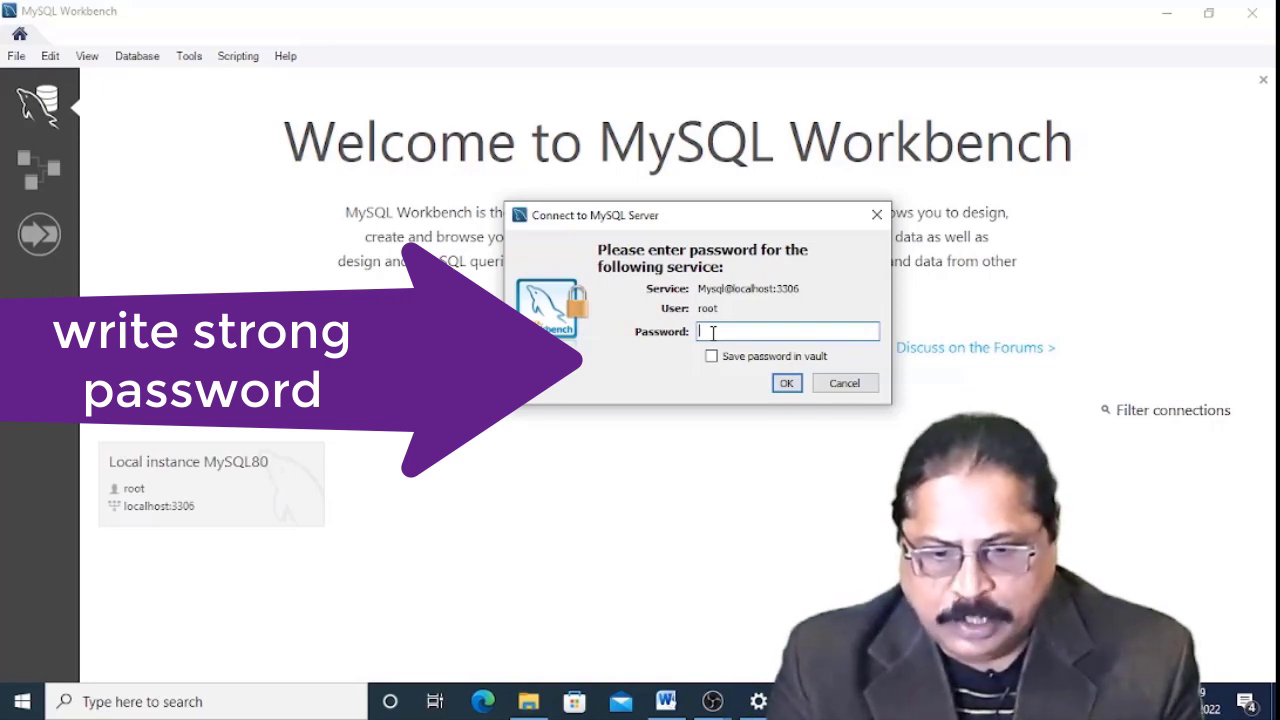
type("**************")
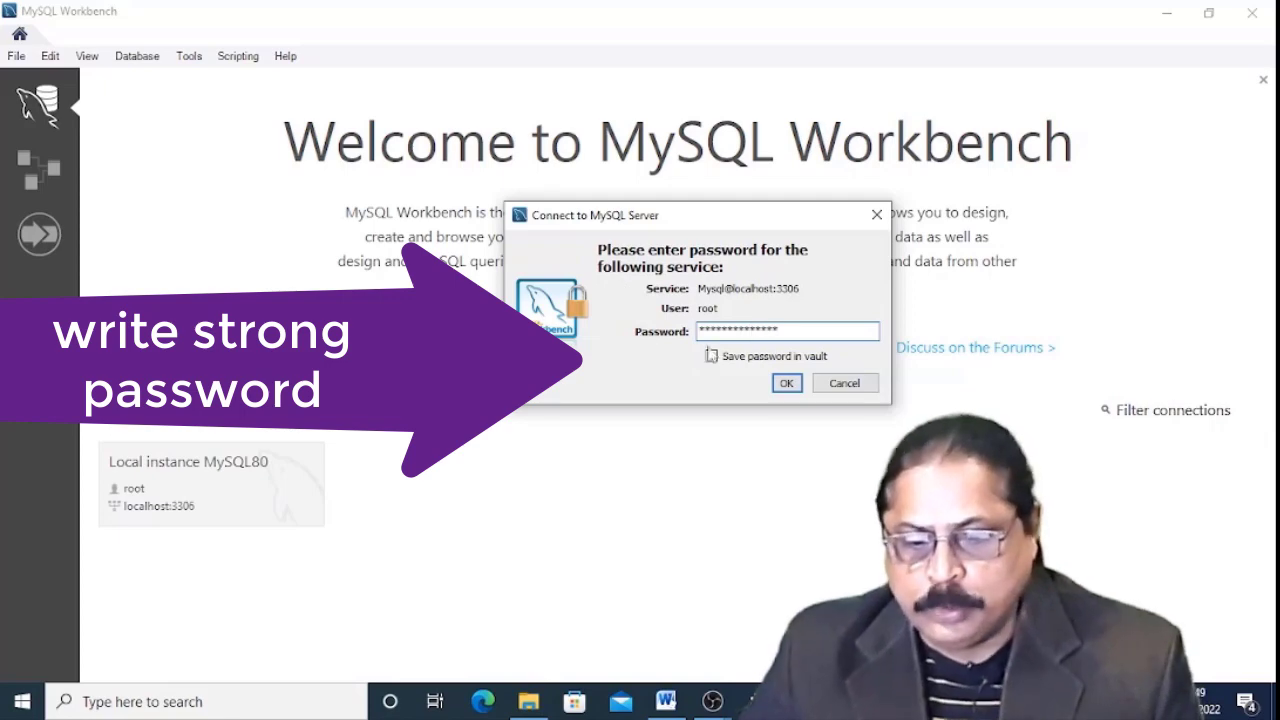
left_click(711, 356)
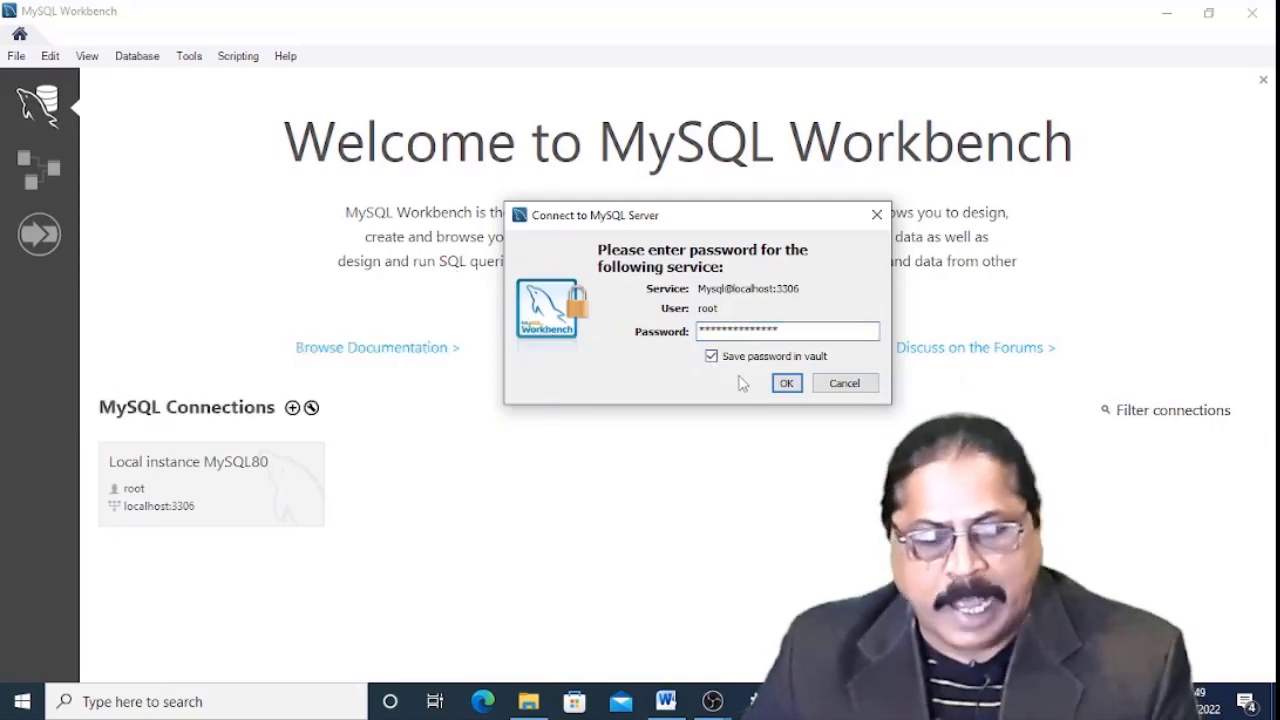
left_click(786, 384)
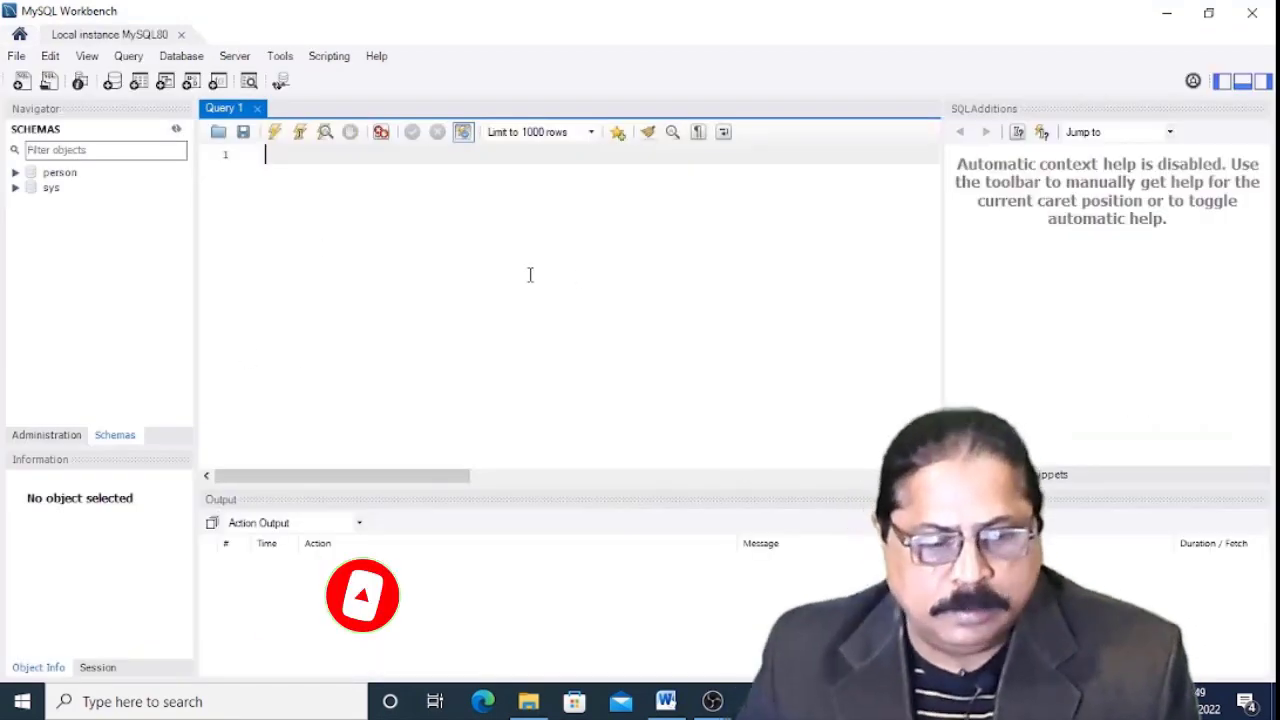
Create a new schema named icst and apply its CREATE SCHEMA script.
left_click(50, 437)
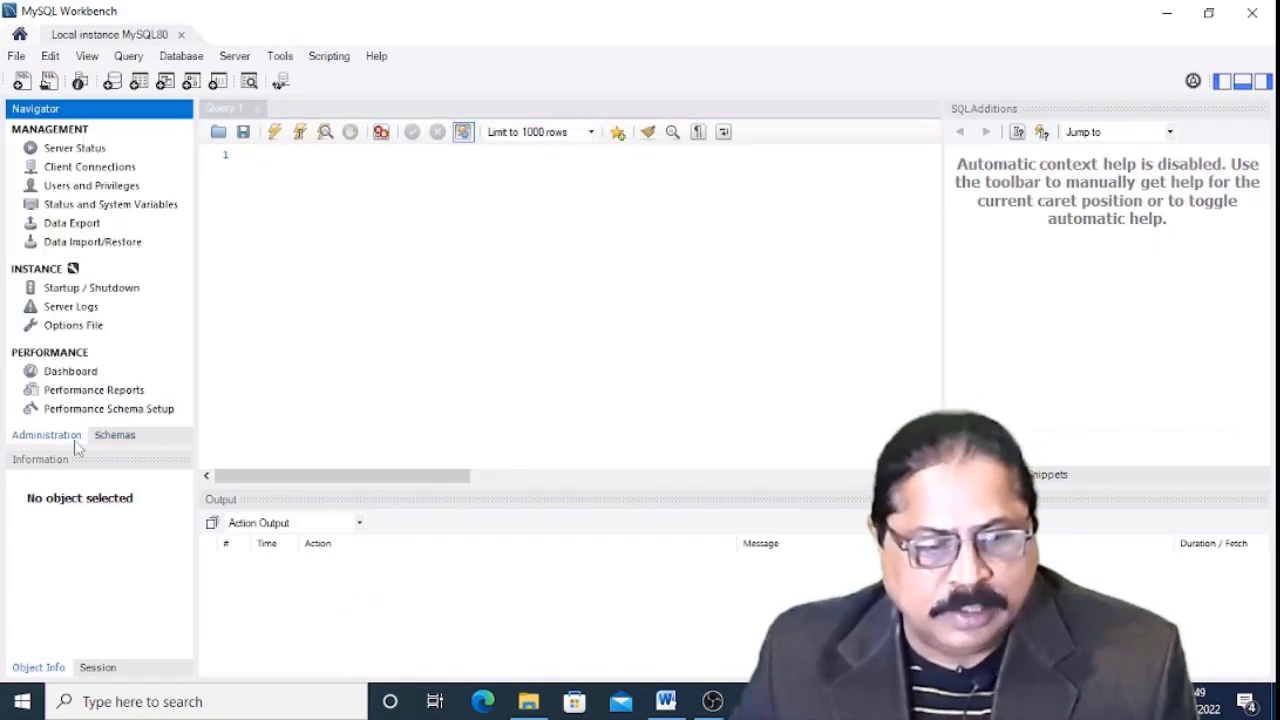
left_click(131, 443)
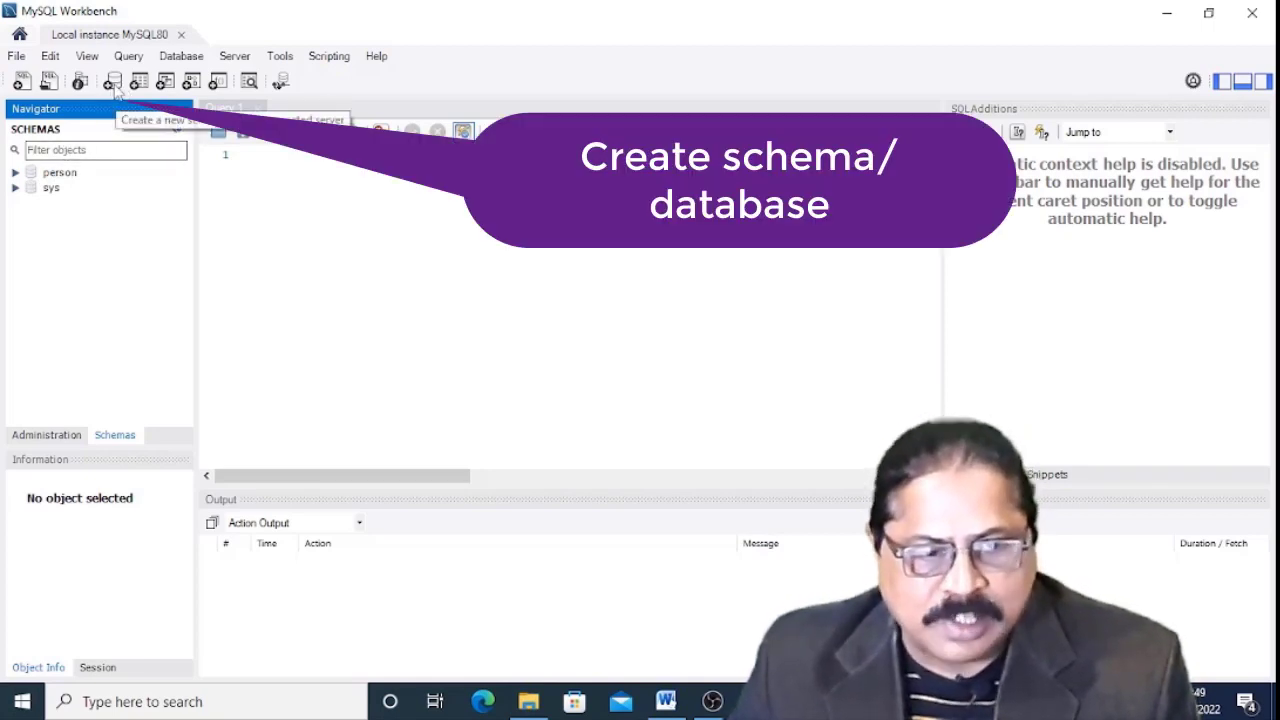
left_click(113, 84)
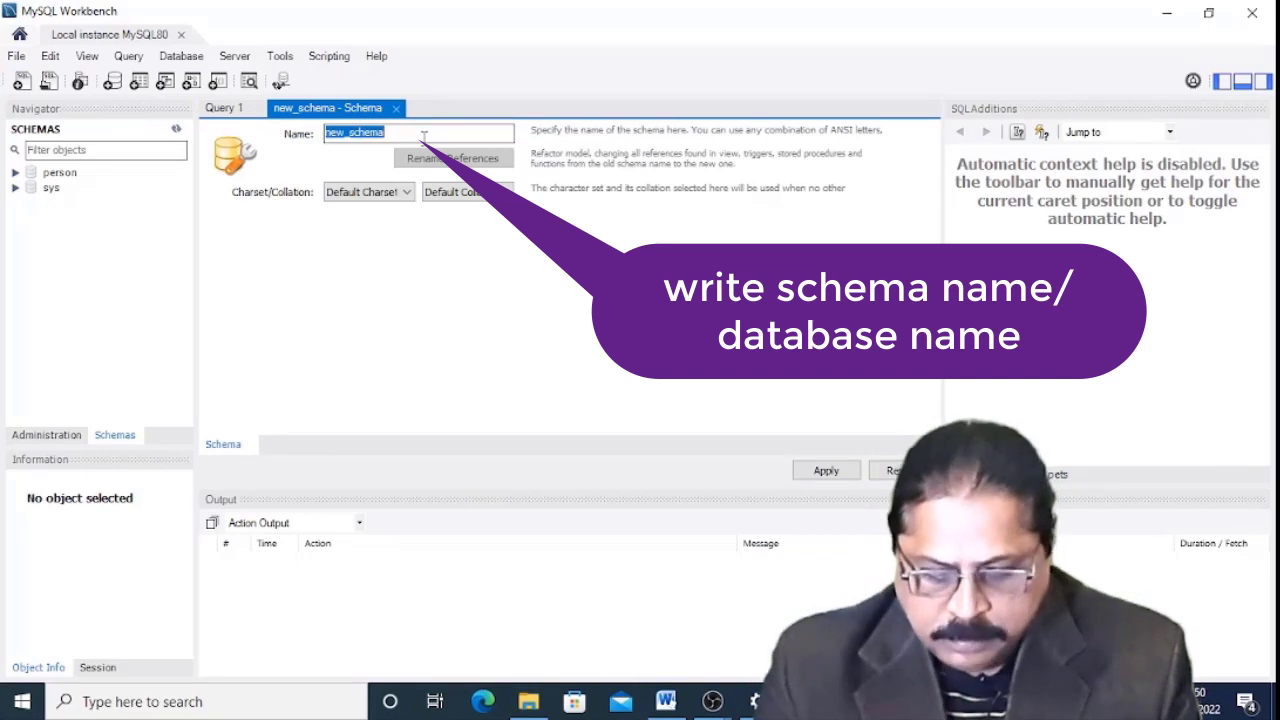
type("cst")
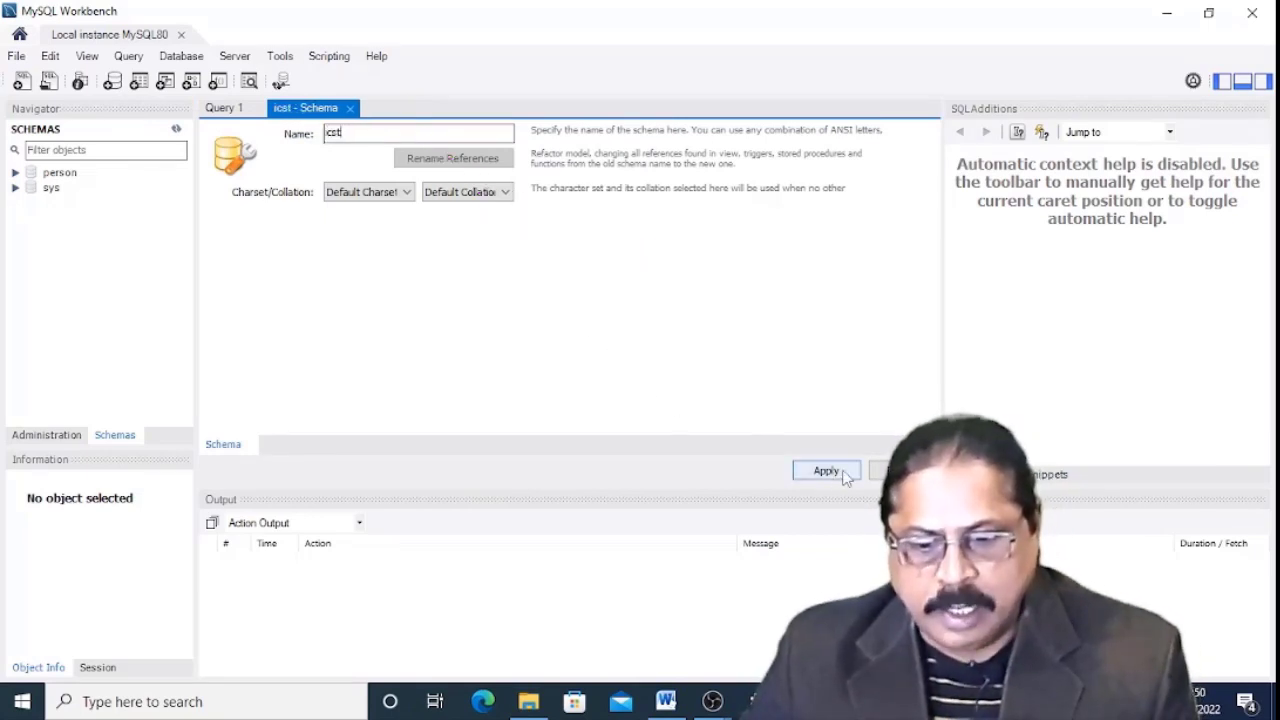
left_click(828, 471)
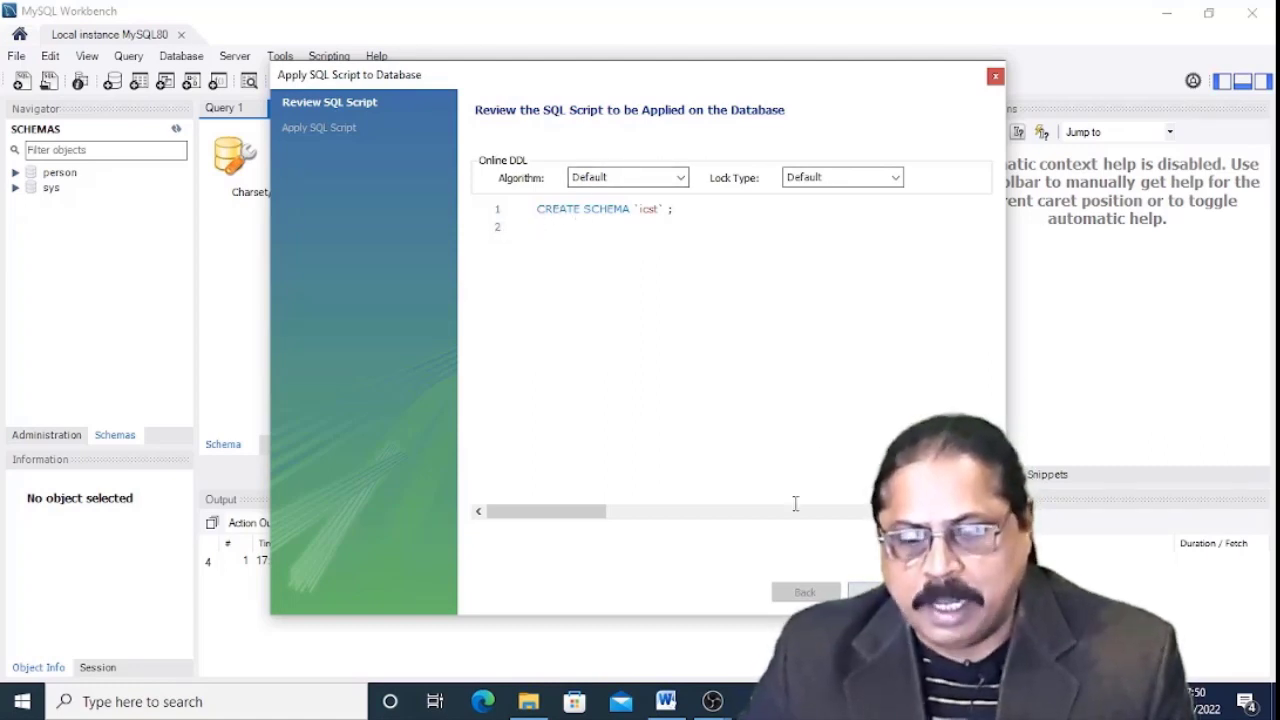
left_click(866, 592)
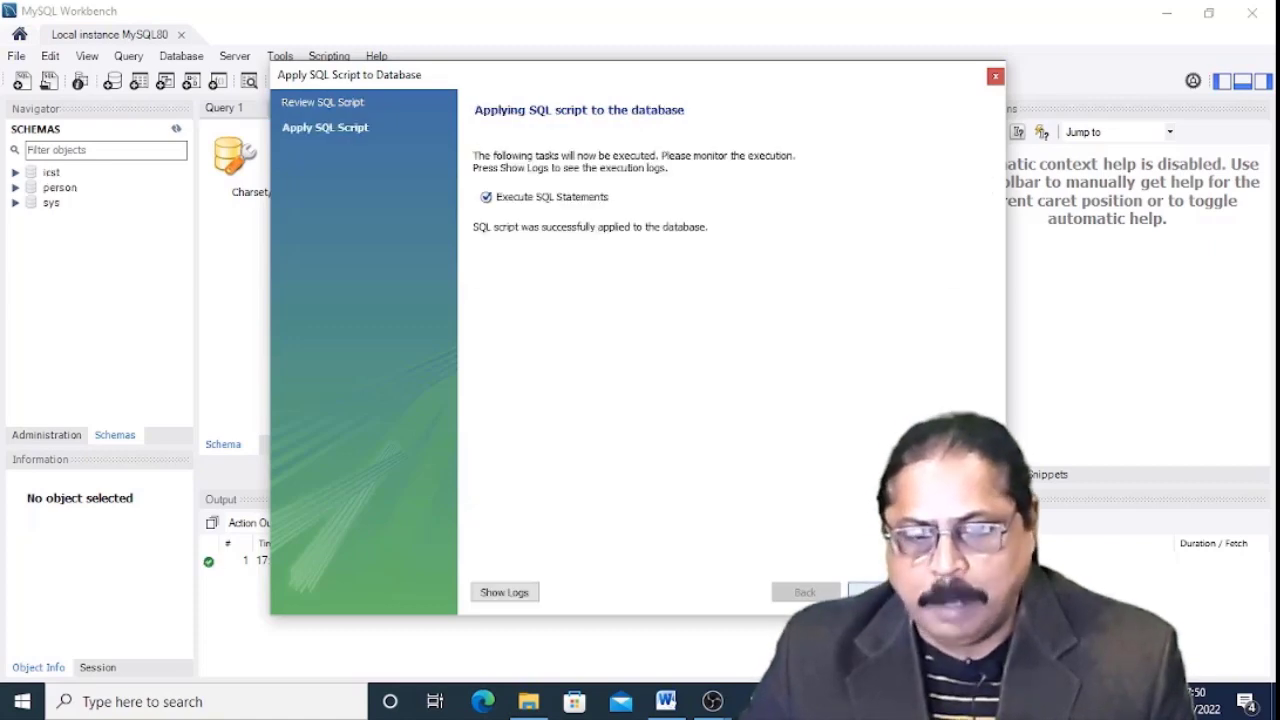
left_click(866, 592)
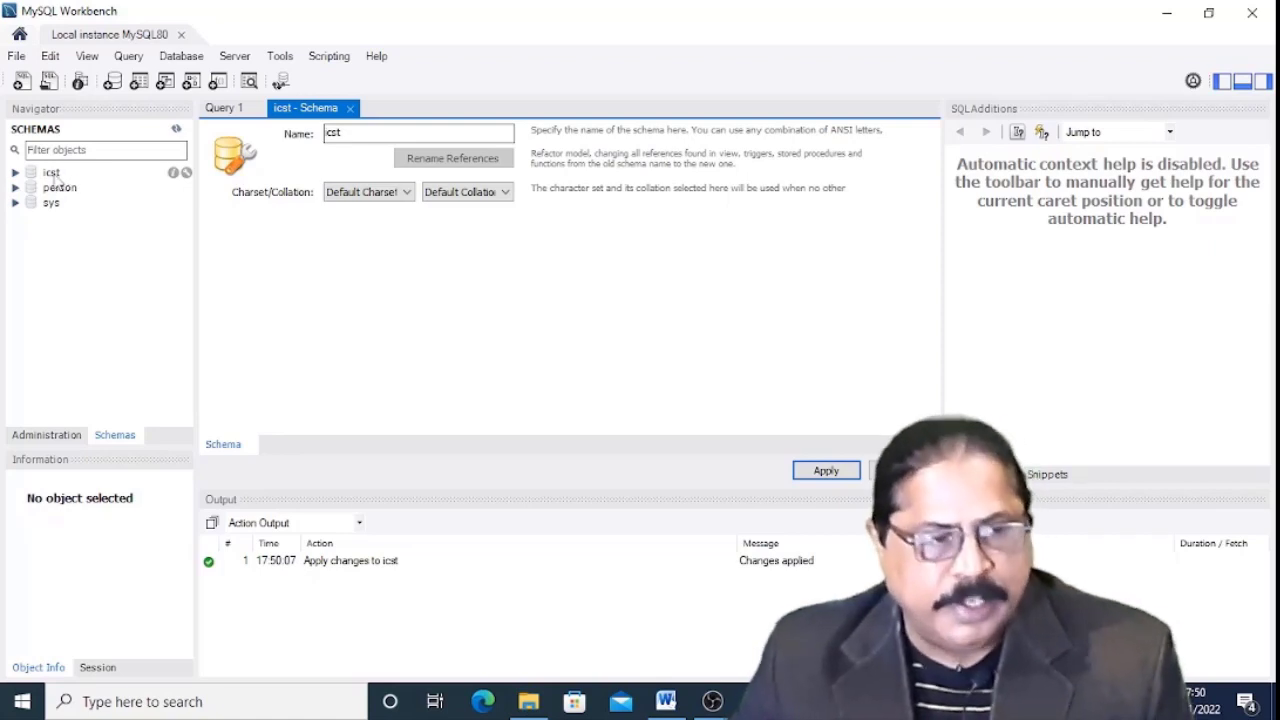
Expand the icst schema's Tables folder, then exit MySQL Workbench via File > Exit.
left_click(52, 173)
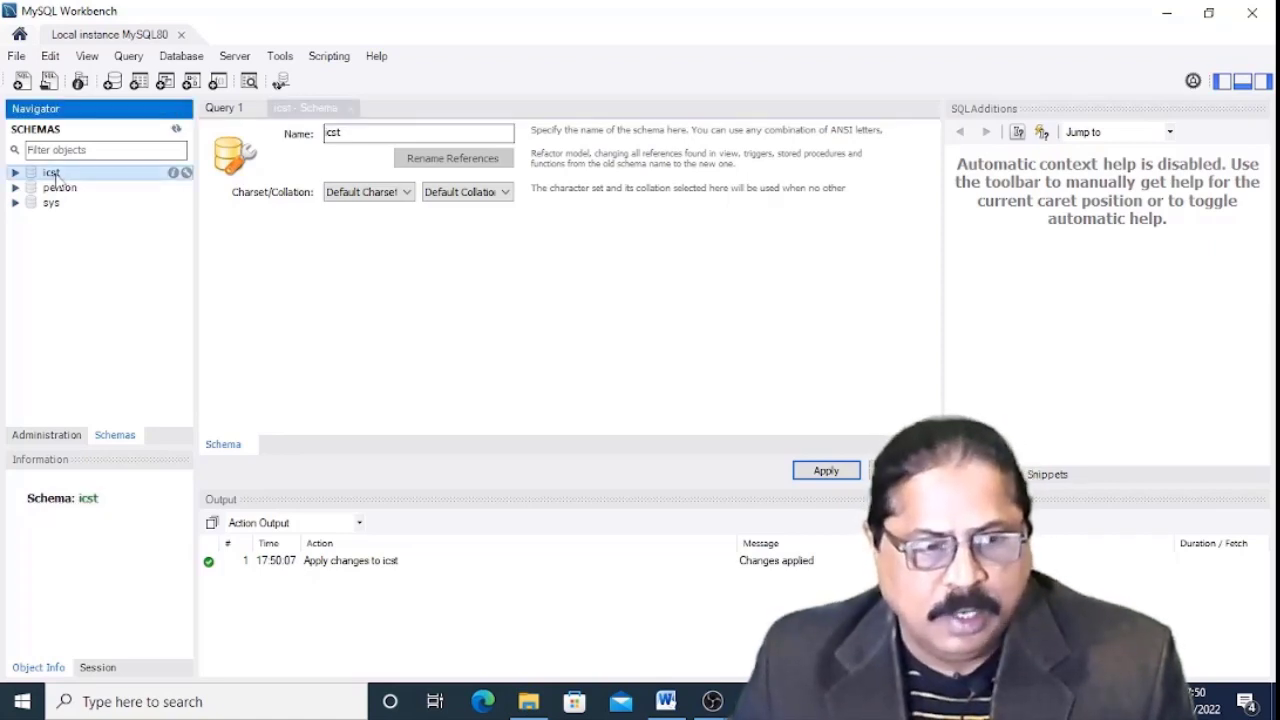
double_click(55, 175)
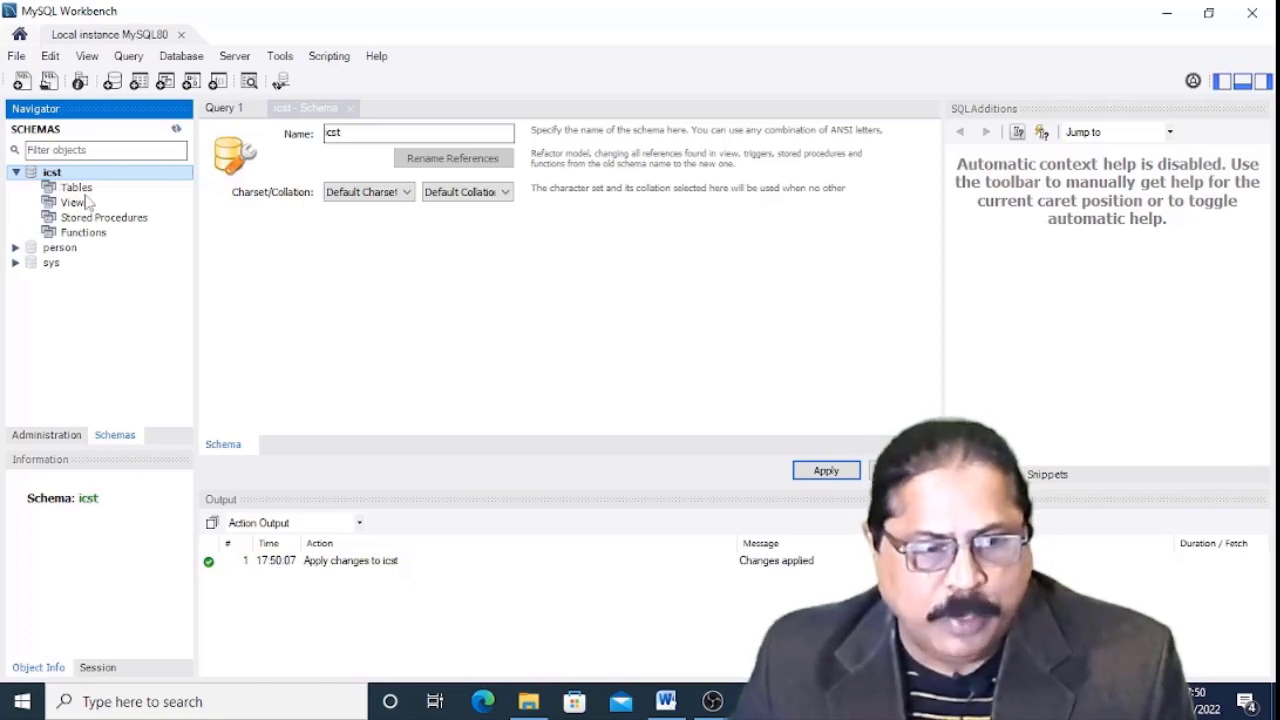
left_click(90, 190)
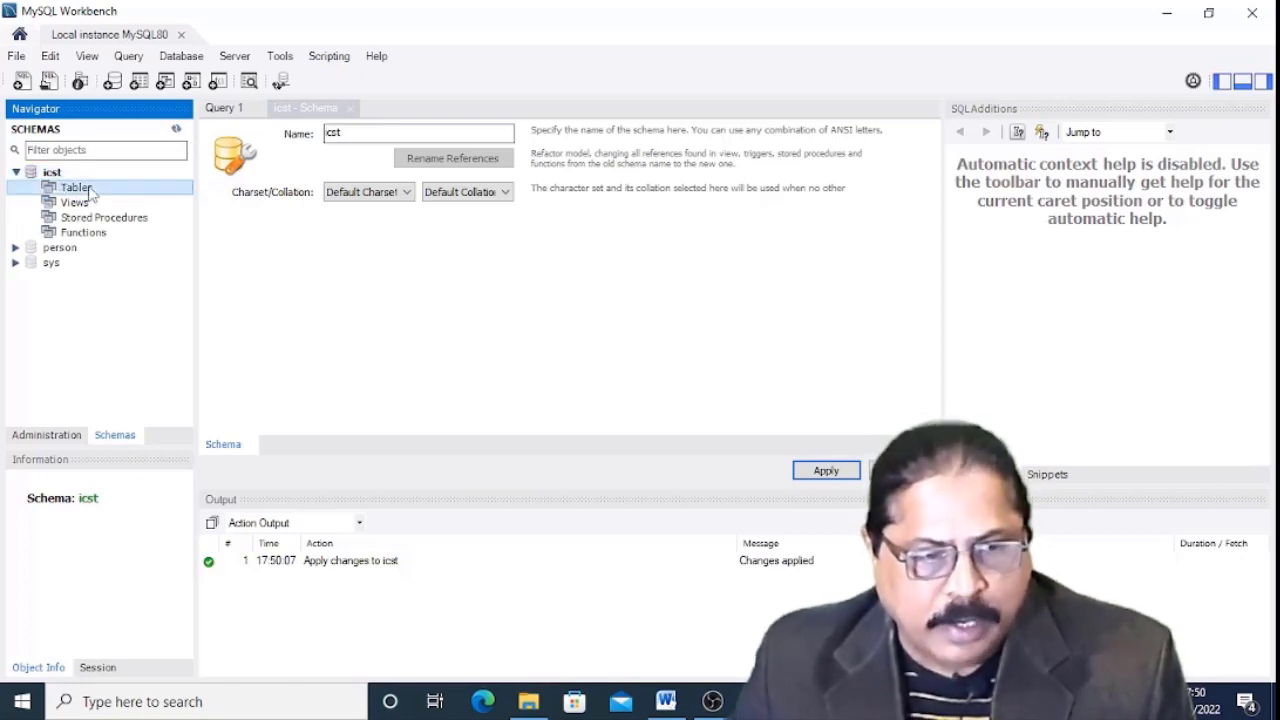
right_click(90, 192)
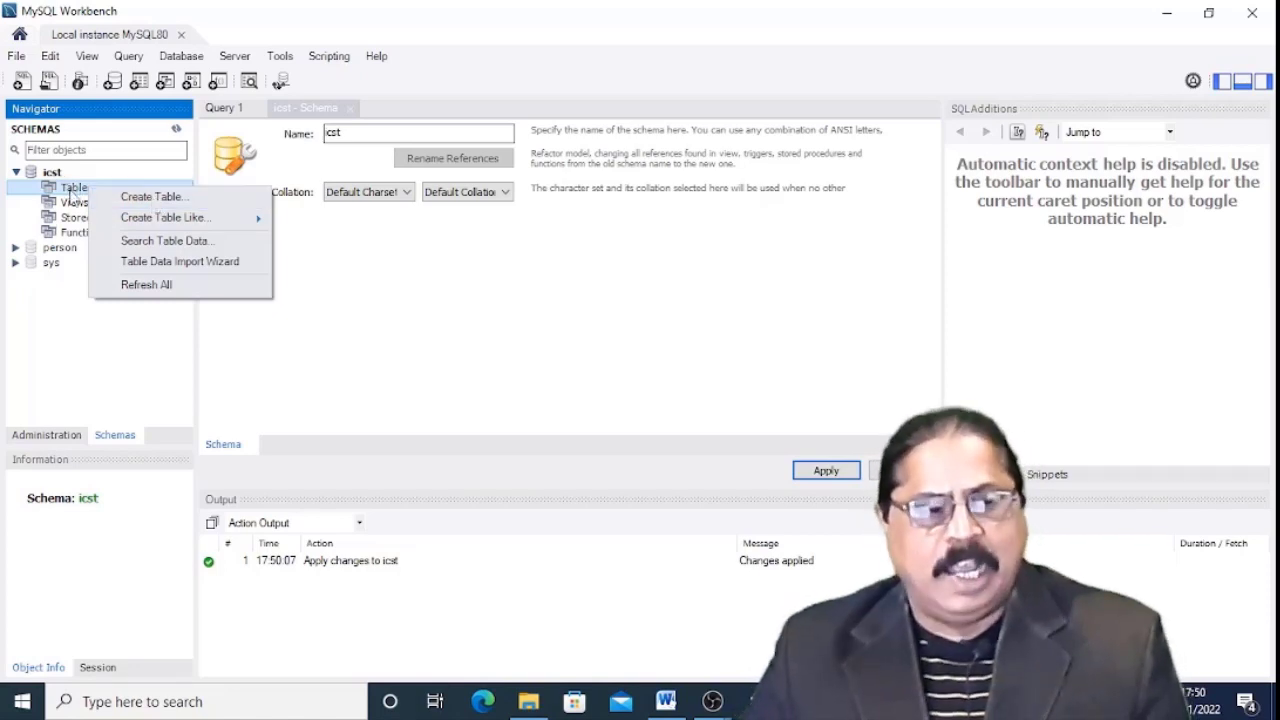
left_click(18, 57)
left_click(47, 313)
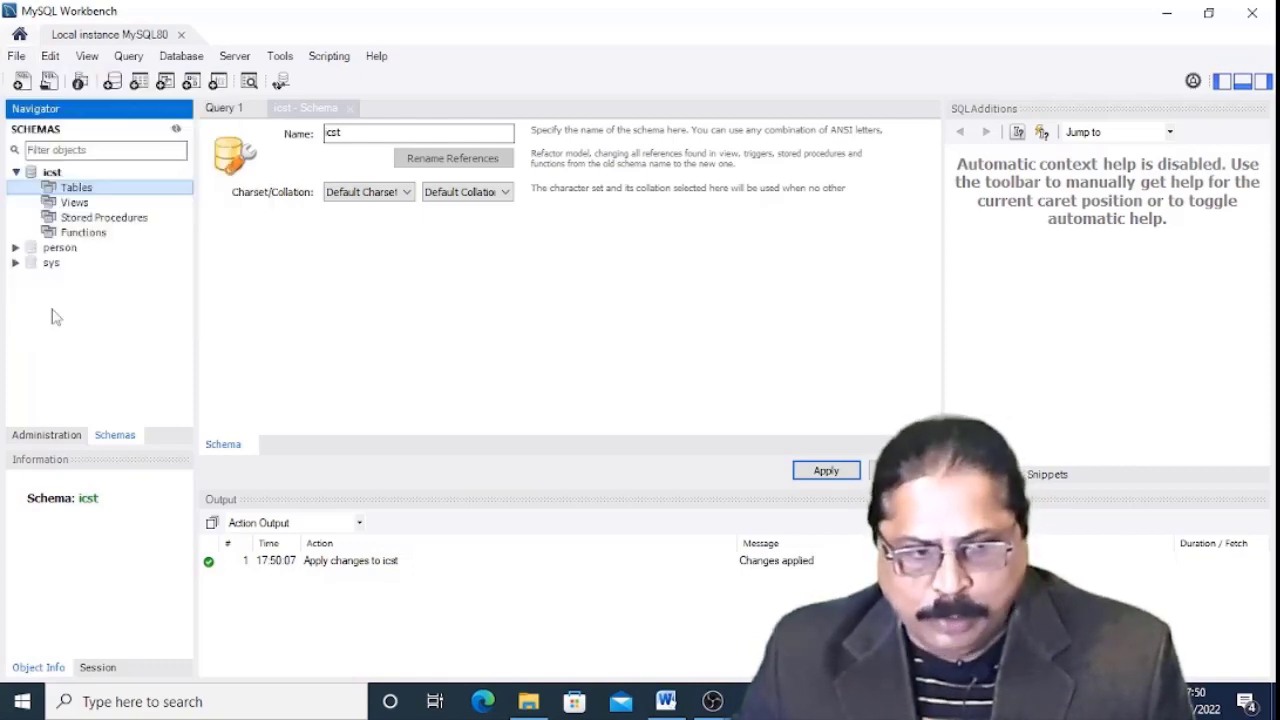
Open Command Prompt and run mysql -u root -p, which fails as an unrecognized command.
left_click(75, 705)
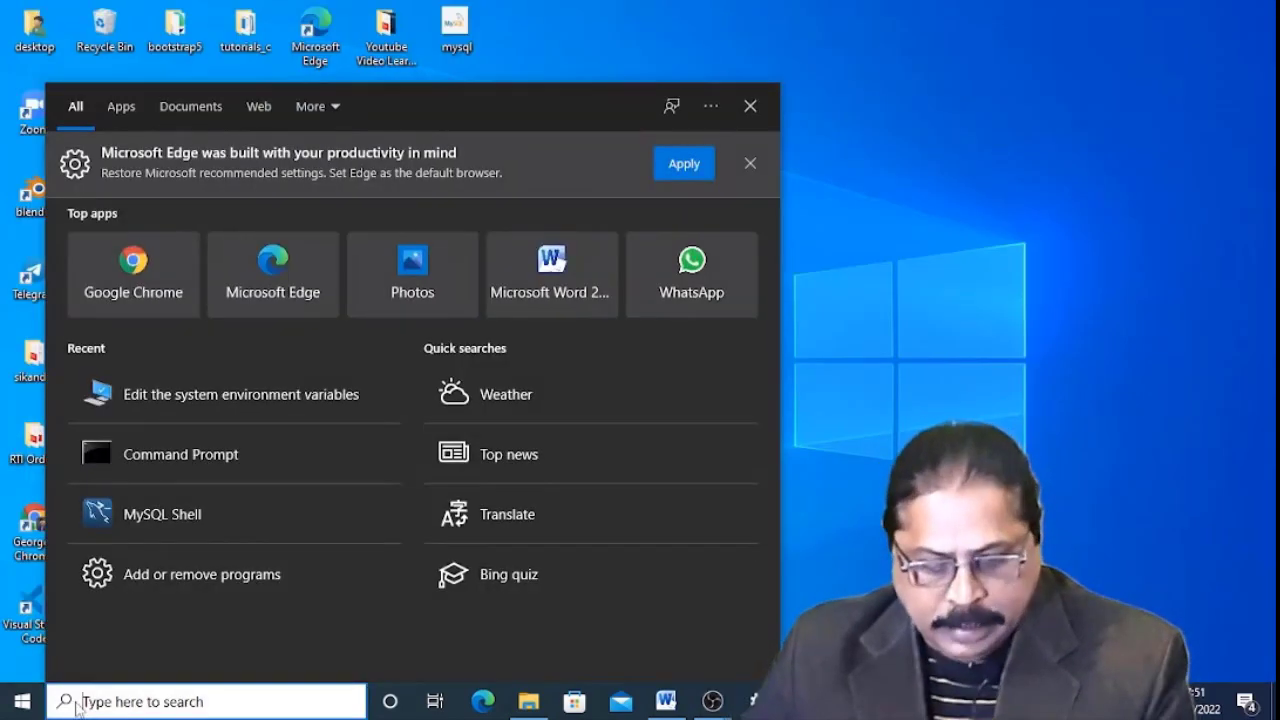
type("cmd")
key("Return")
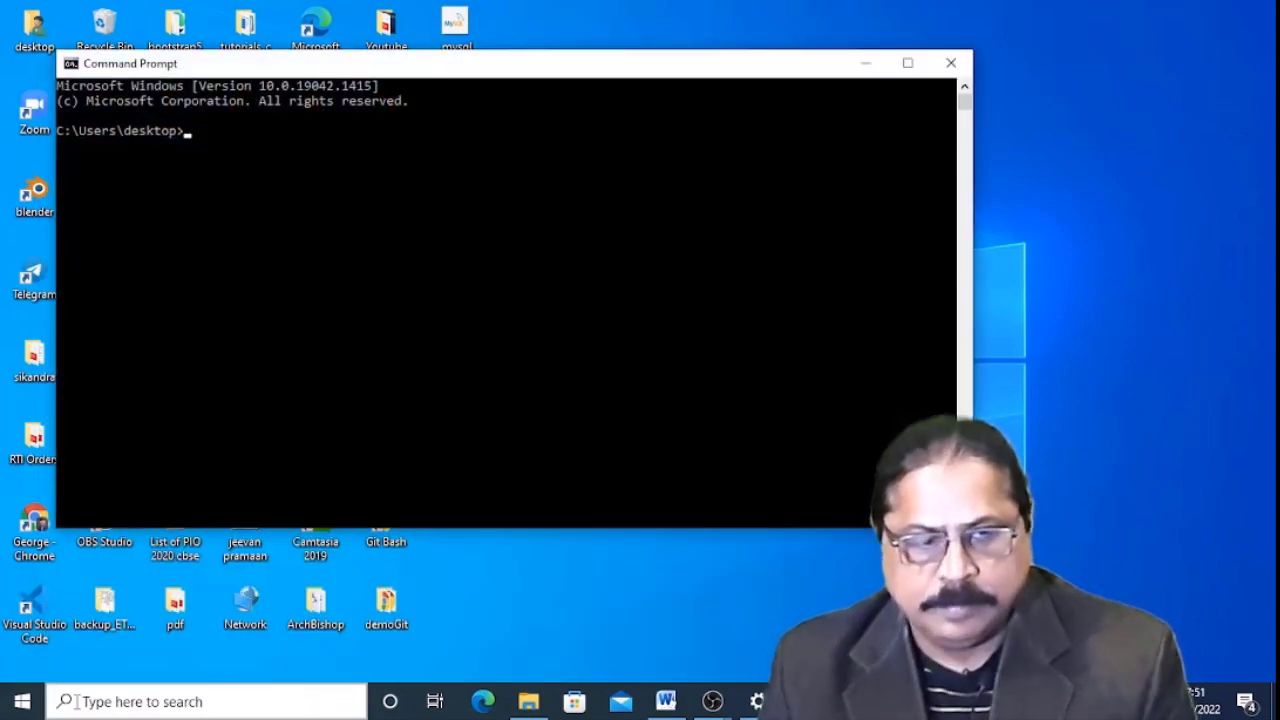
type("mysql")
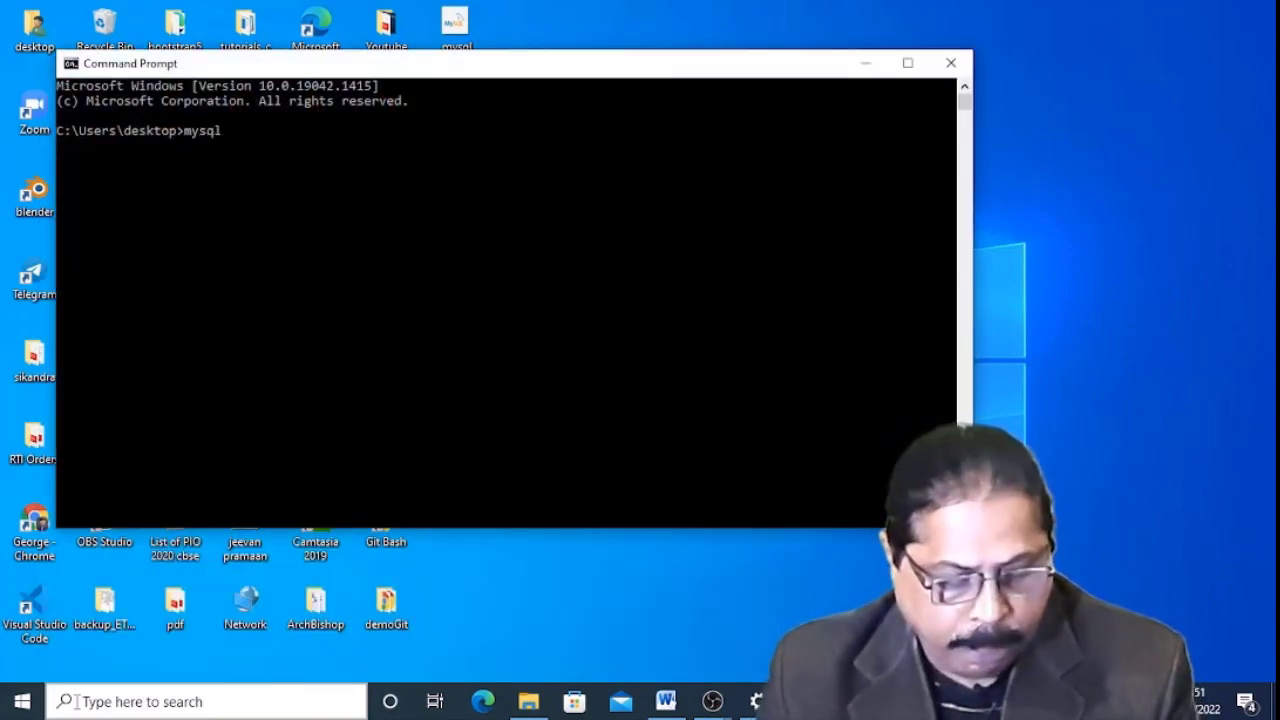
type(" -u")
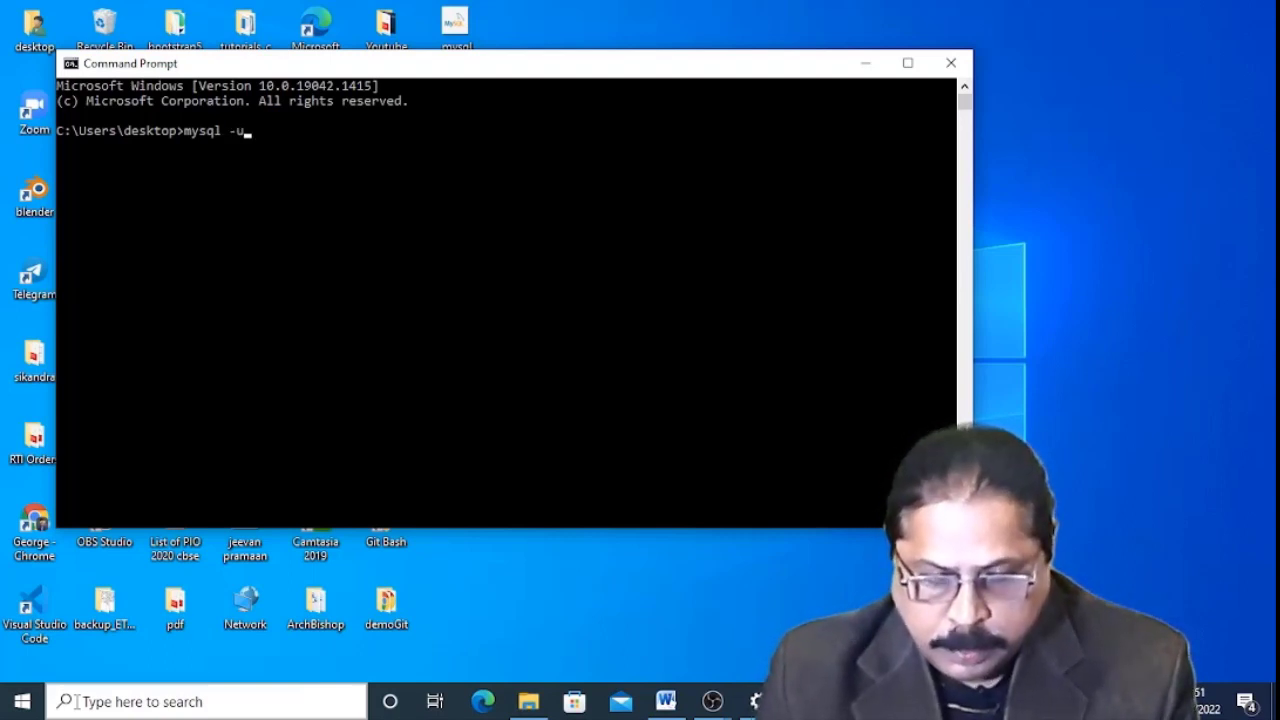
type(" ro")
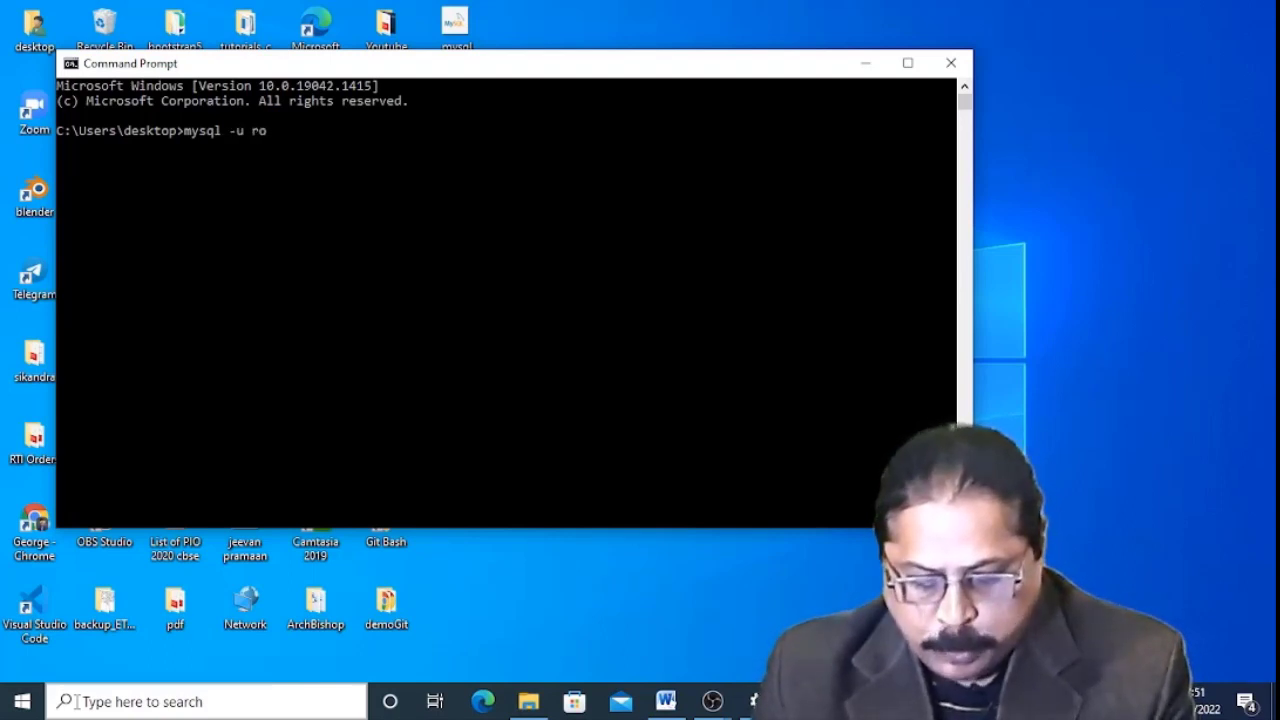
type("ot -p")
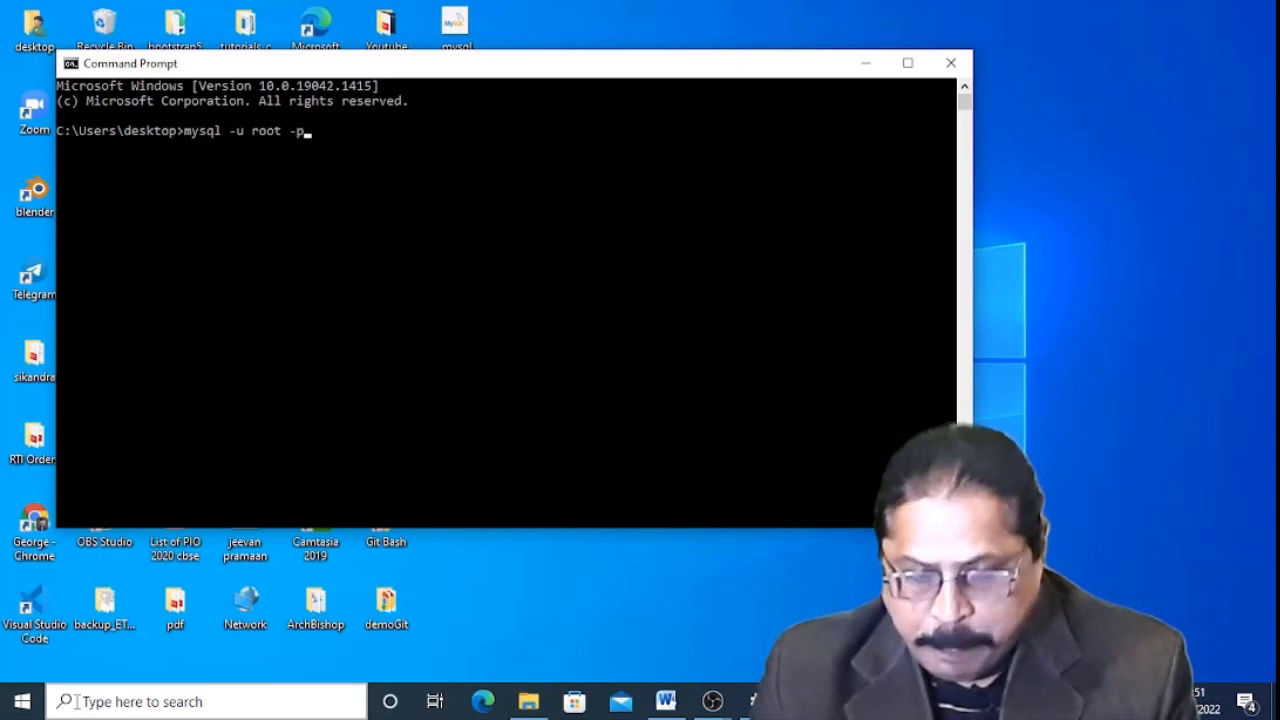
key("Return")
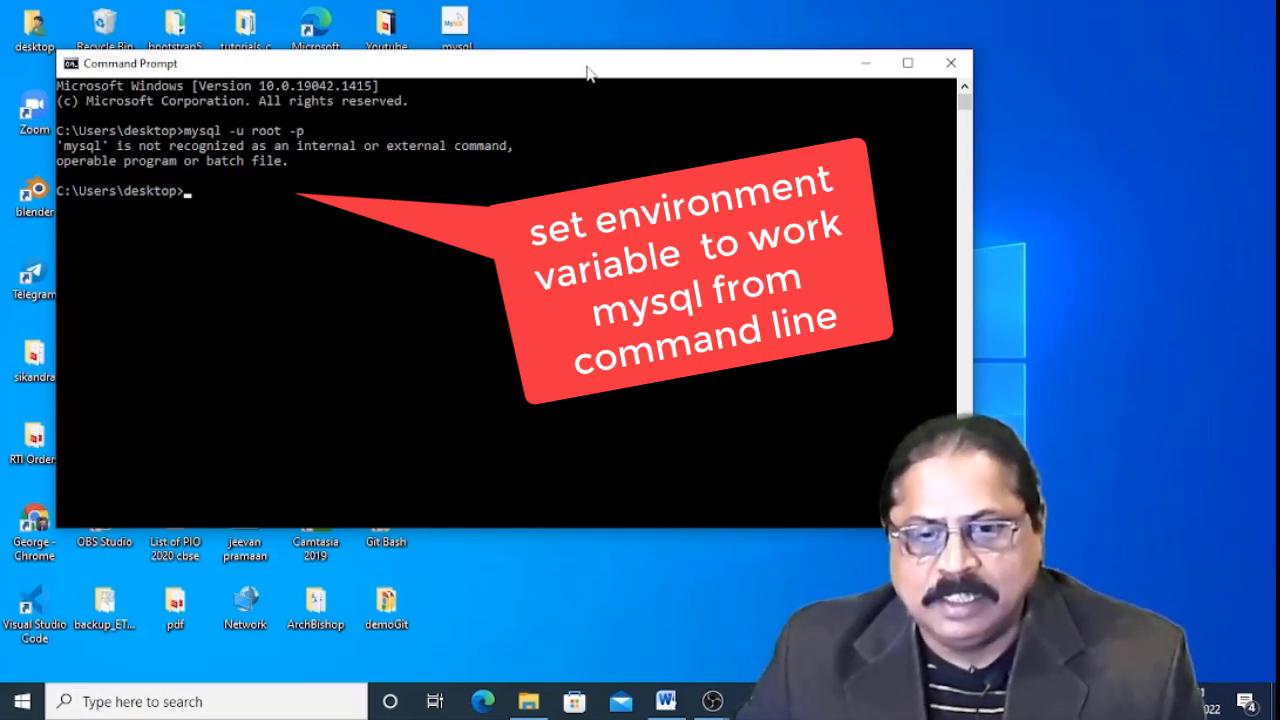
left_click_drag(588, 68, 801, 108)
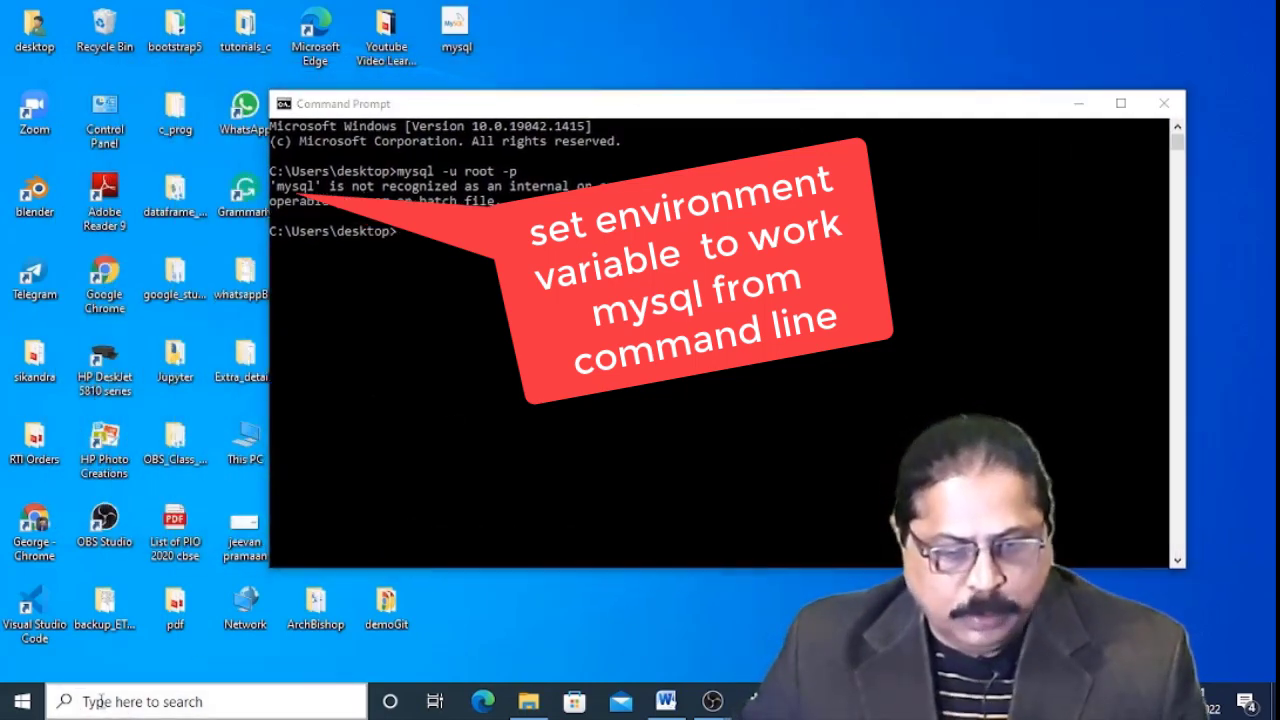
Open System Properties from an 'env' search, move it aside, and open This PC.
left_click(104, 703)
type("env")
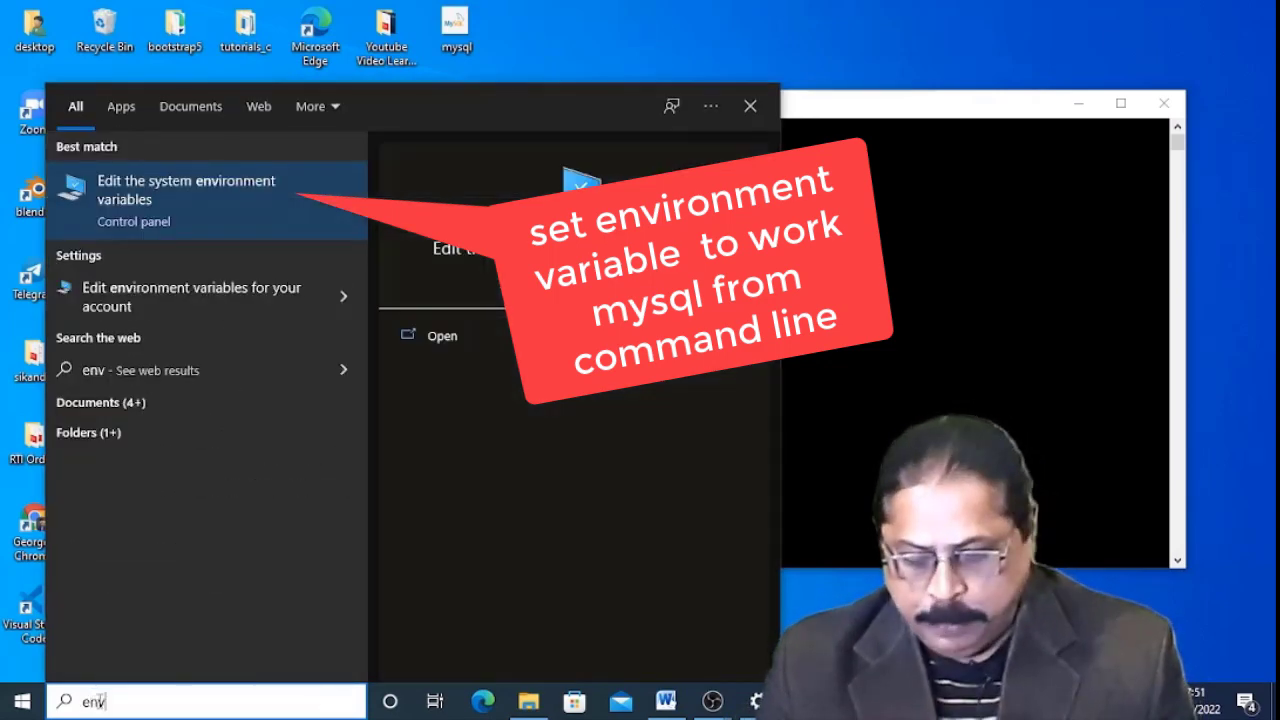
key("Return")
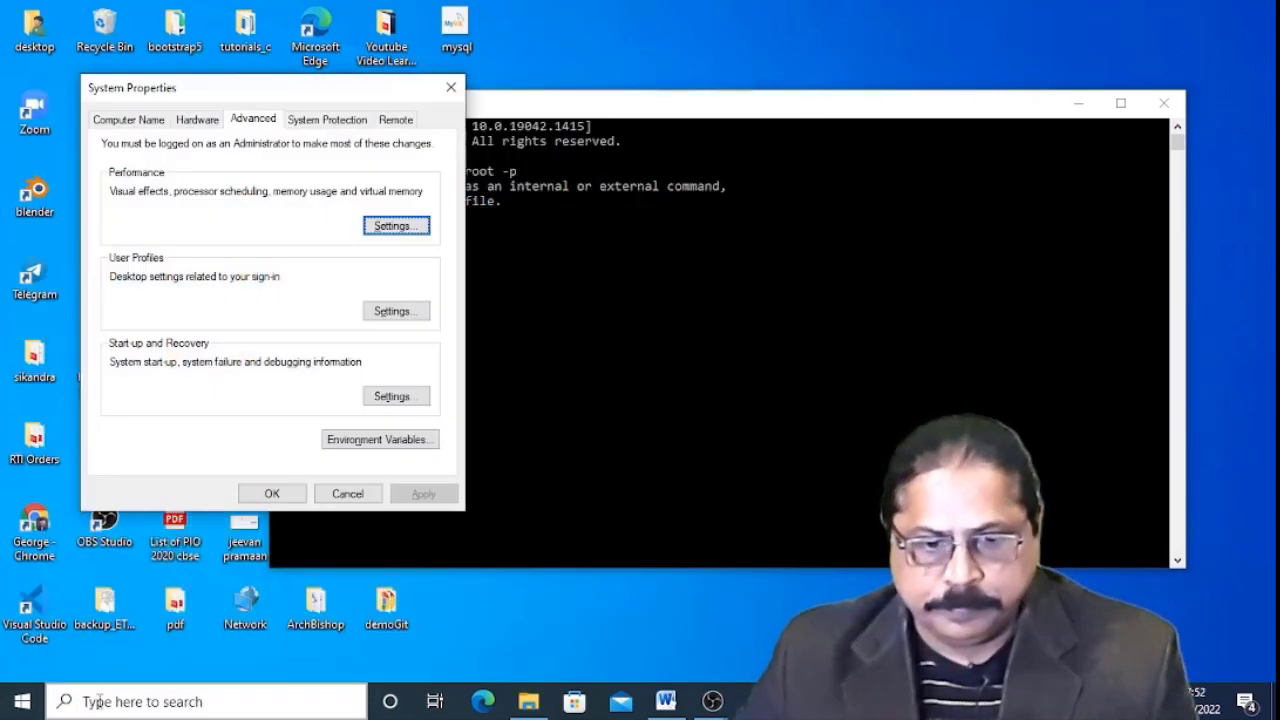
left_click_drag(228, 87, 945, 165)
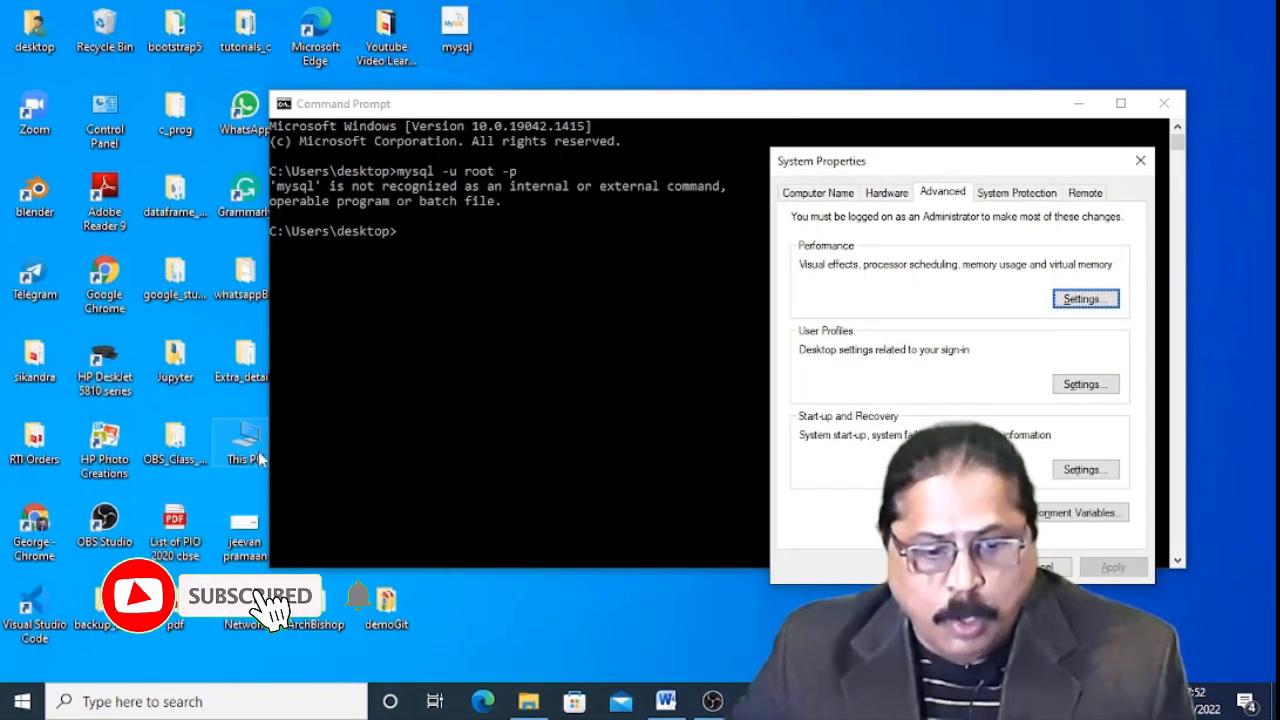
double_click(250, 450)
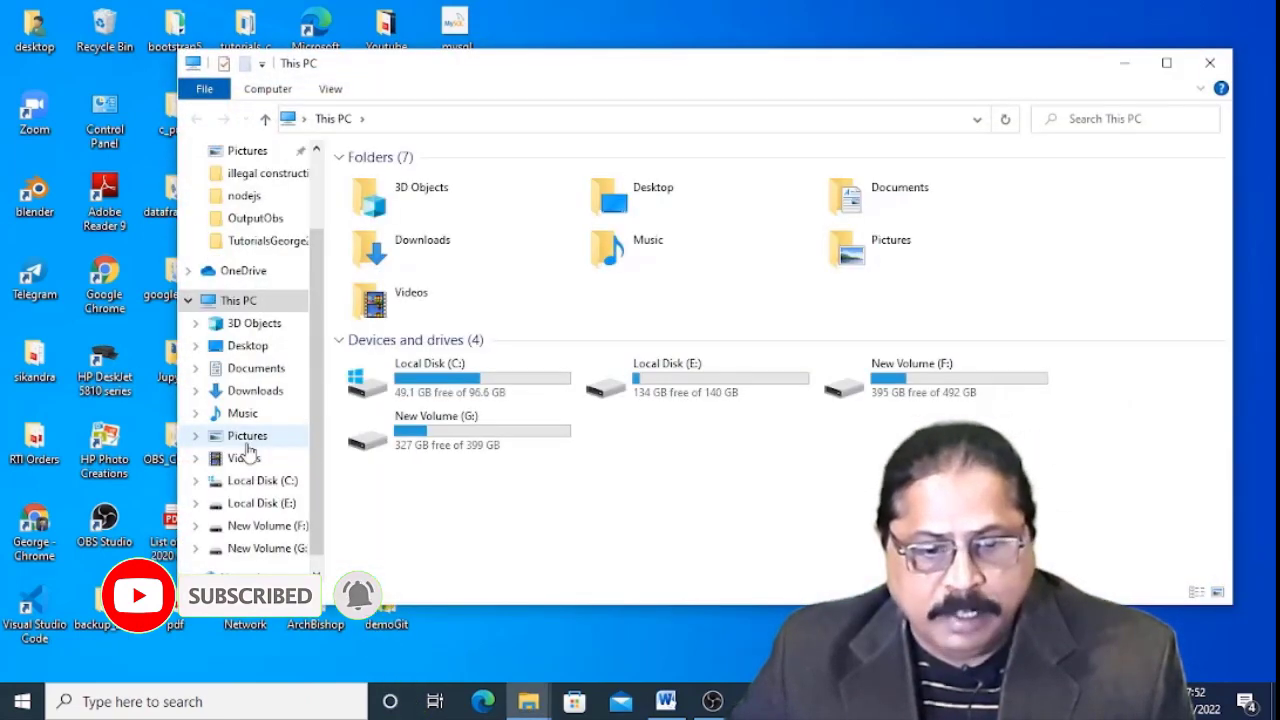
Browse to C:\Program Files\MySQL\MySQL Server 8.0\bin, copy that path, and minimize Explorer.
double_click(437, 380)
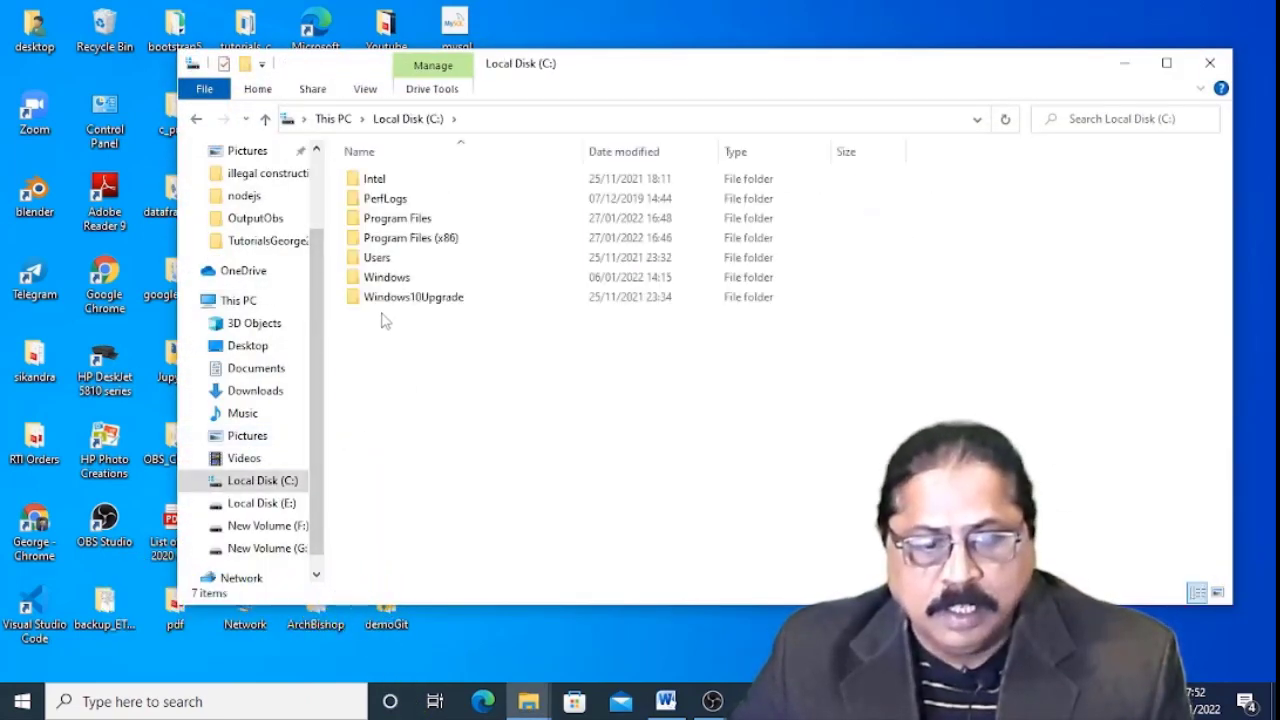
double_click(400, 219)
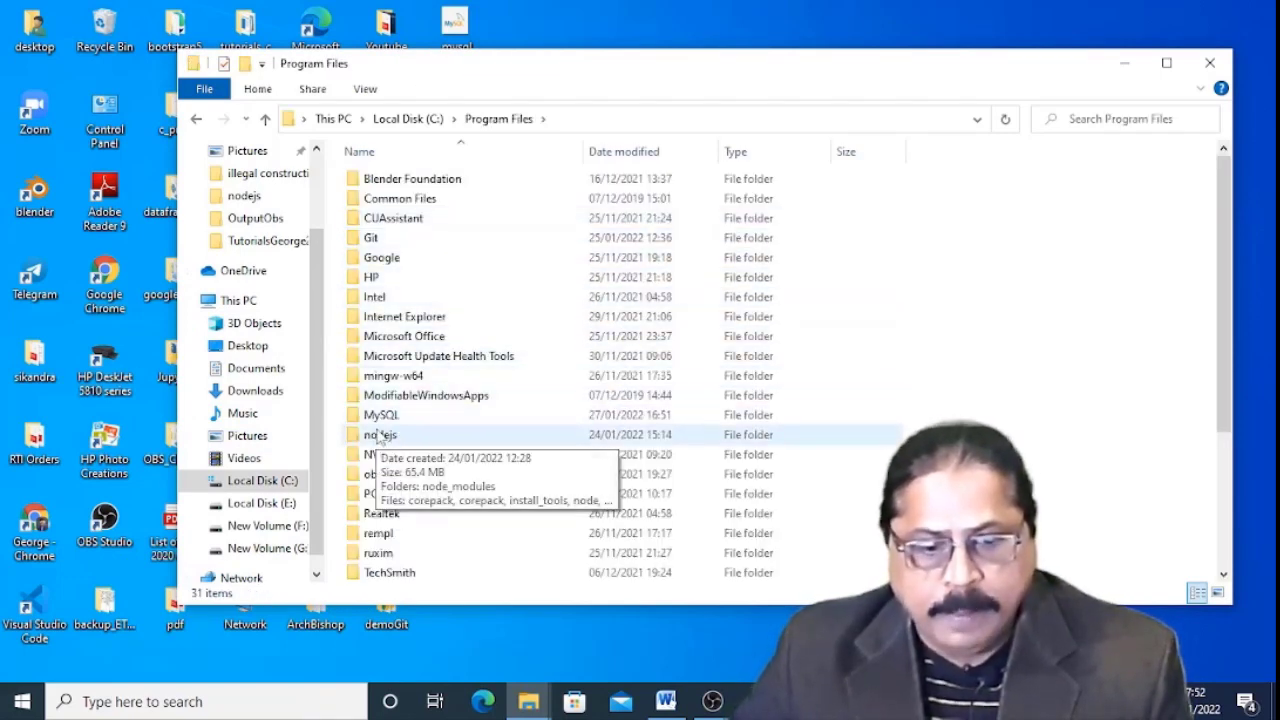
double_click(398, 415)
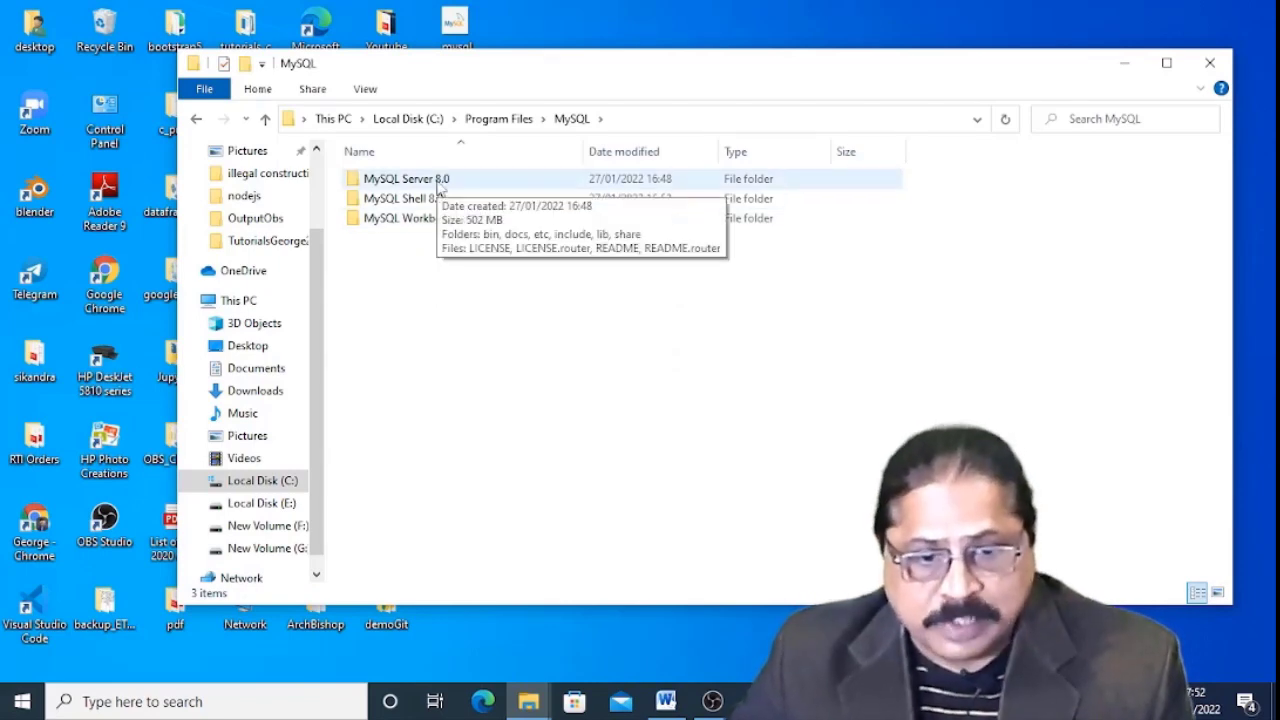
double_click(437, 182)
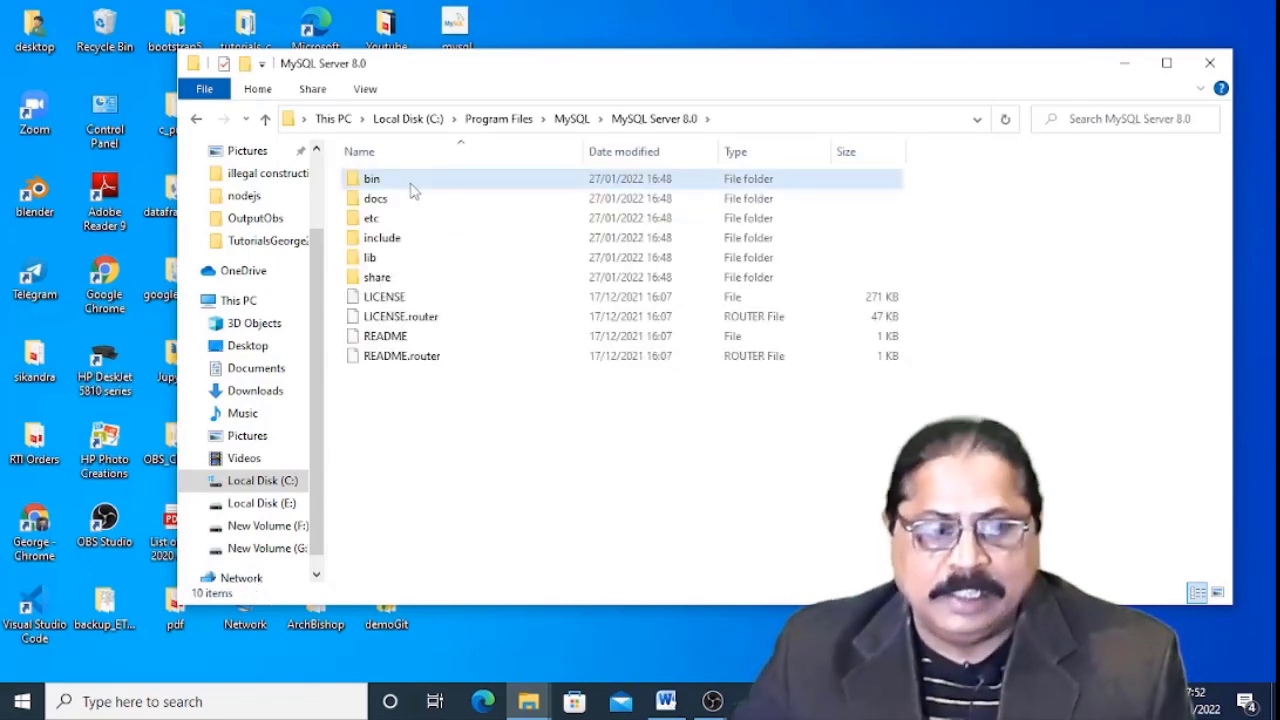
double_click(411, 186)
left_click(744, 121)
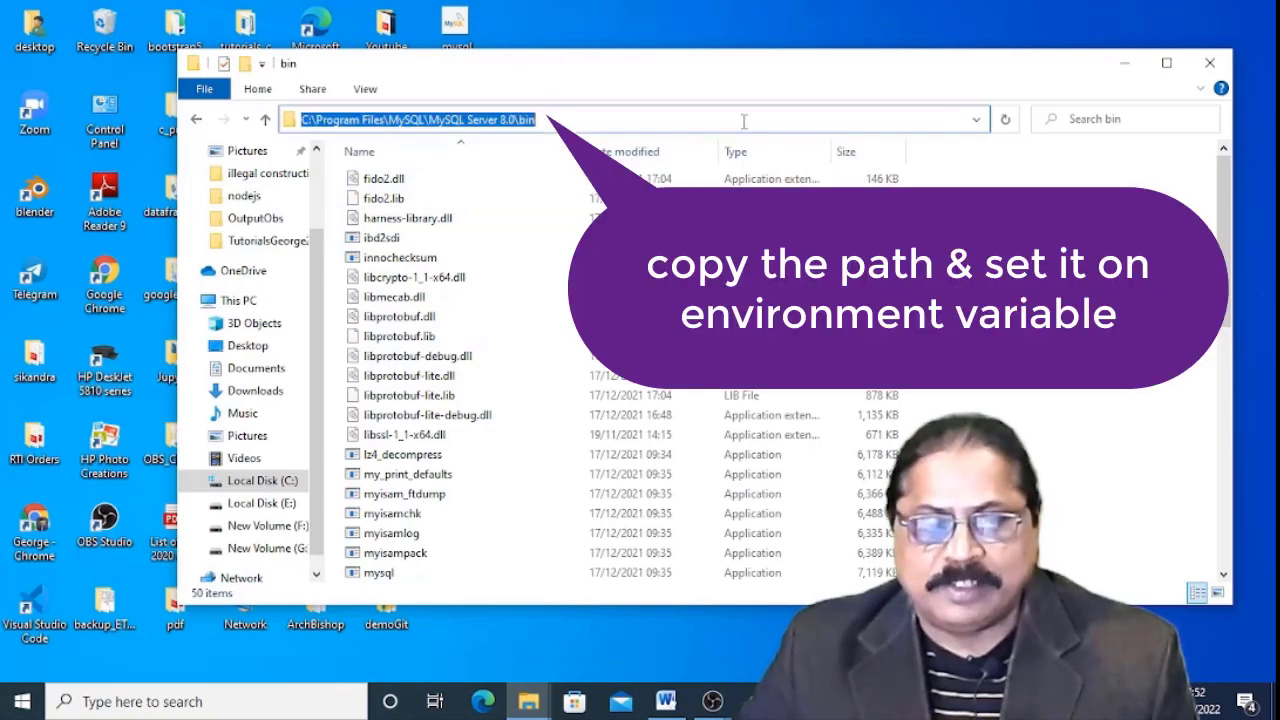
right_click(520, 120)
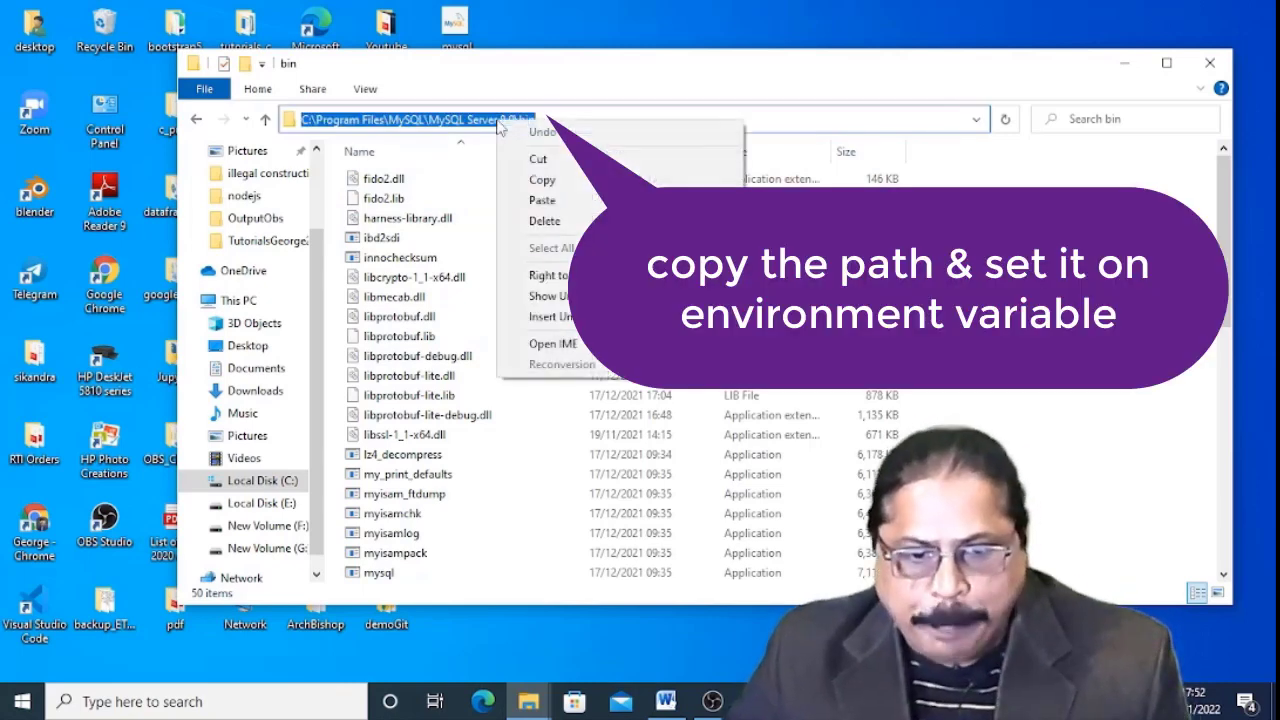
left_click(543, 177)
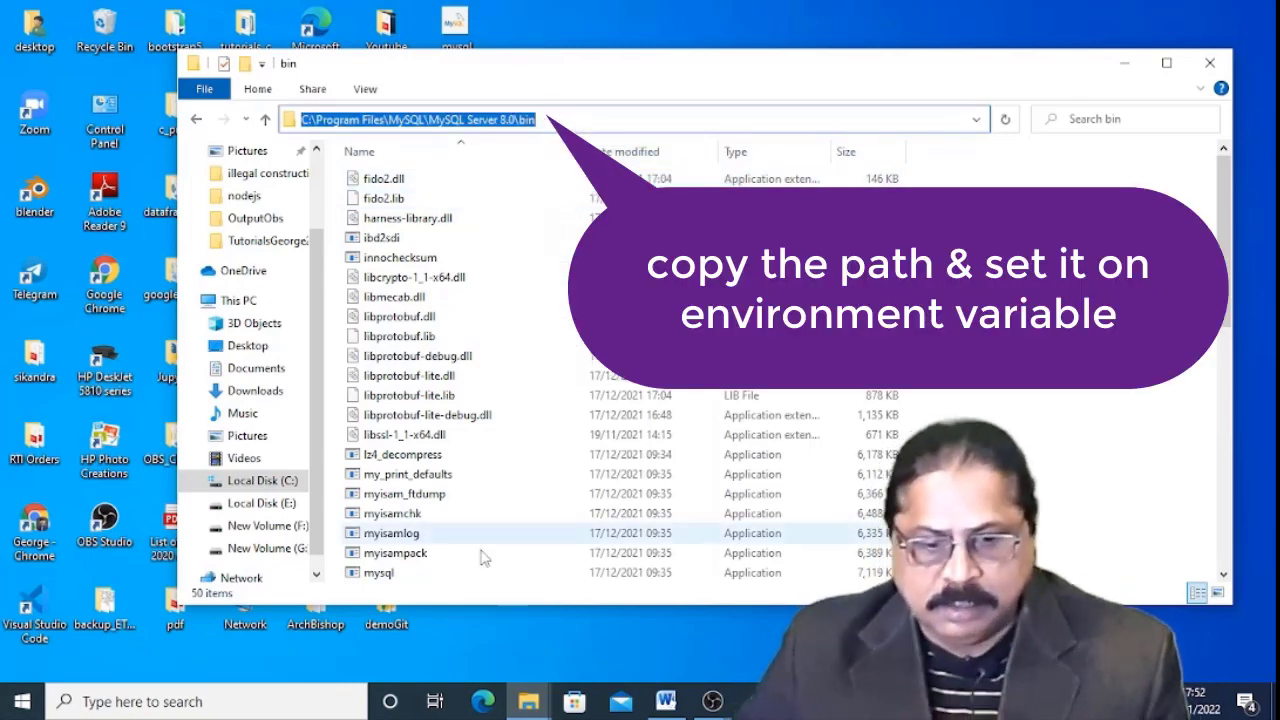
left_click(1124, 63)
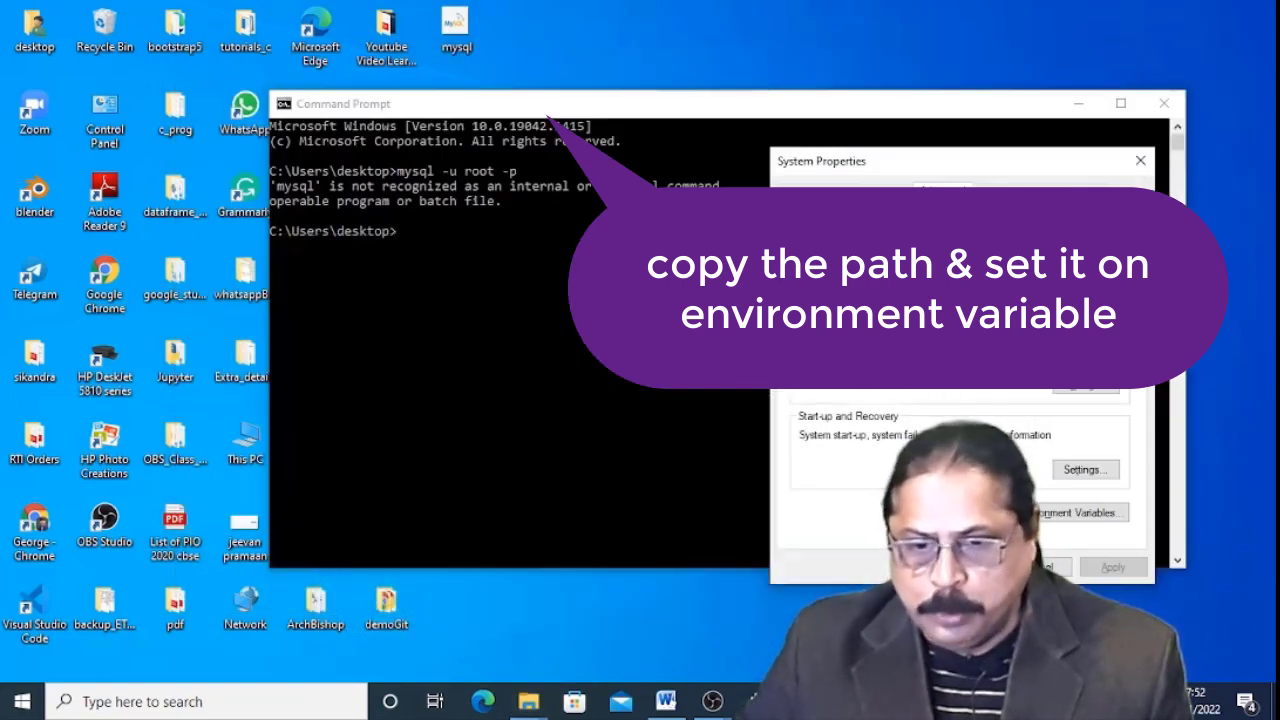
Append C:\Program Files\MySQL\MySQL Server 8.0\bin to the system Path, save it, and close the old Command Prompt.
left_click_drag(1042, 165, 632, 154)
left_click(676, 505)
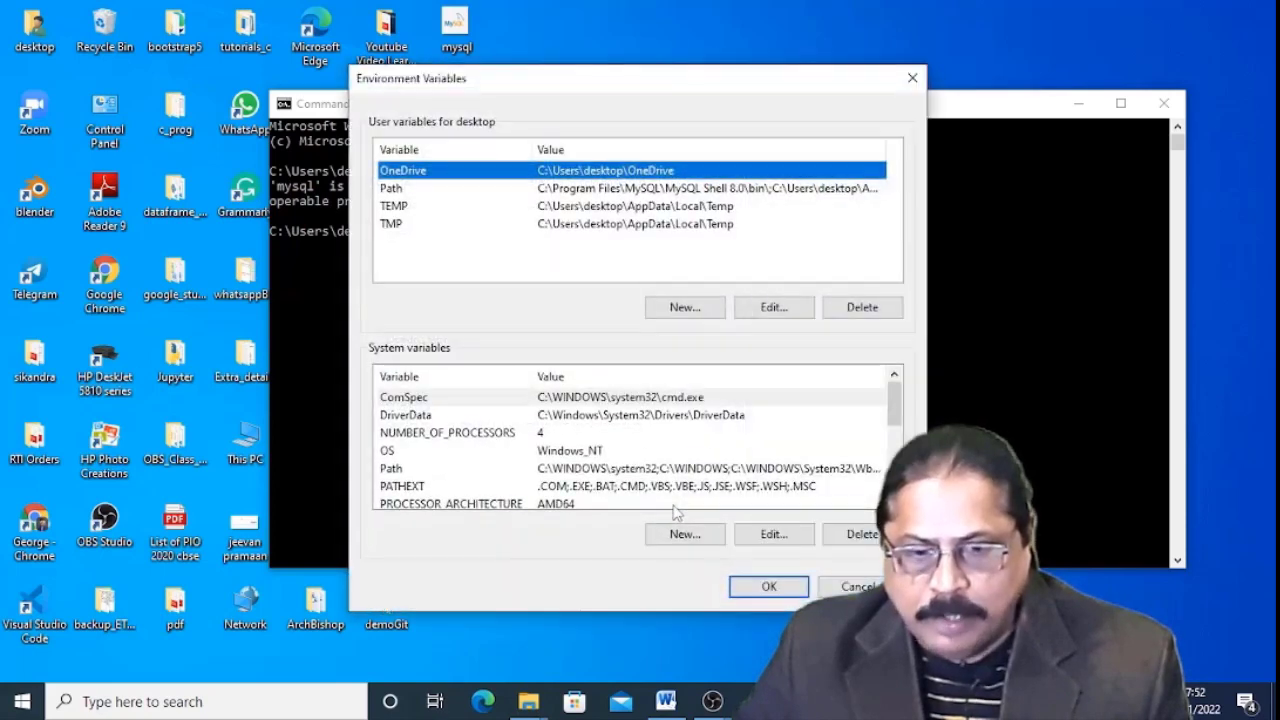
left_click(430, 469)
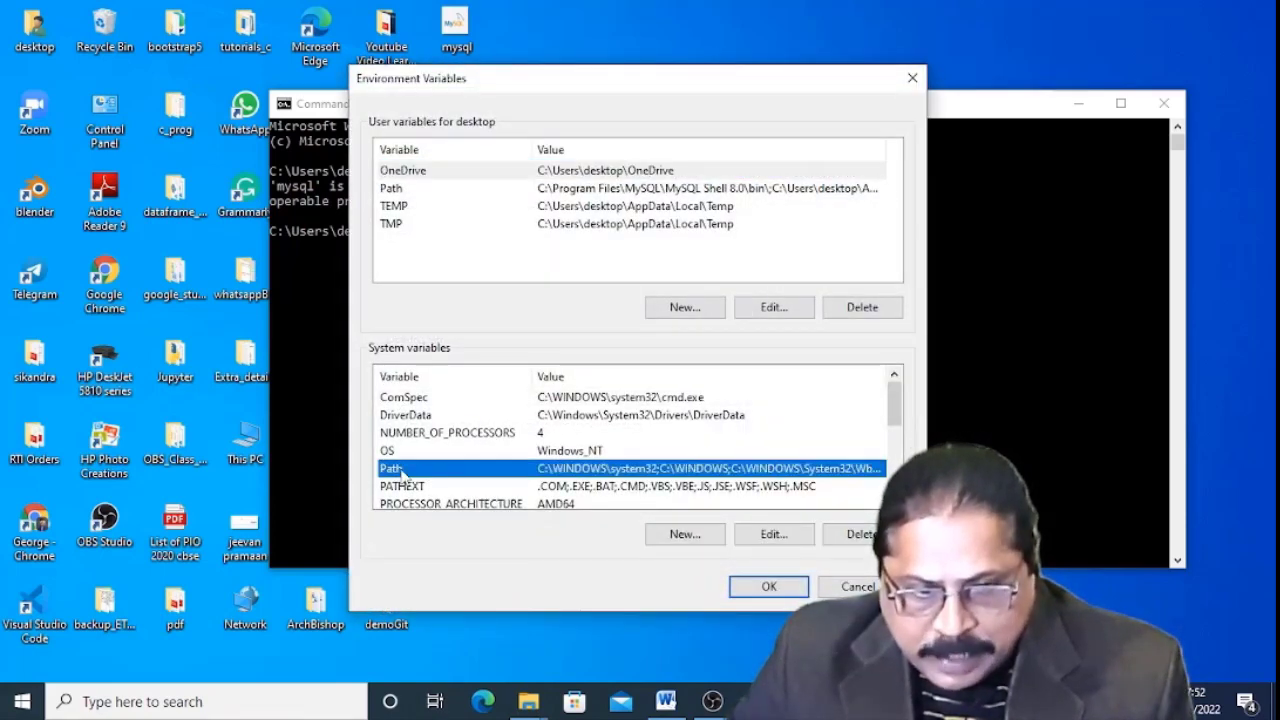
left_click(771, 536)
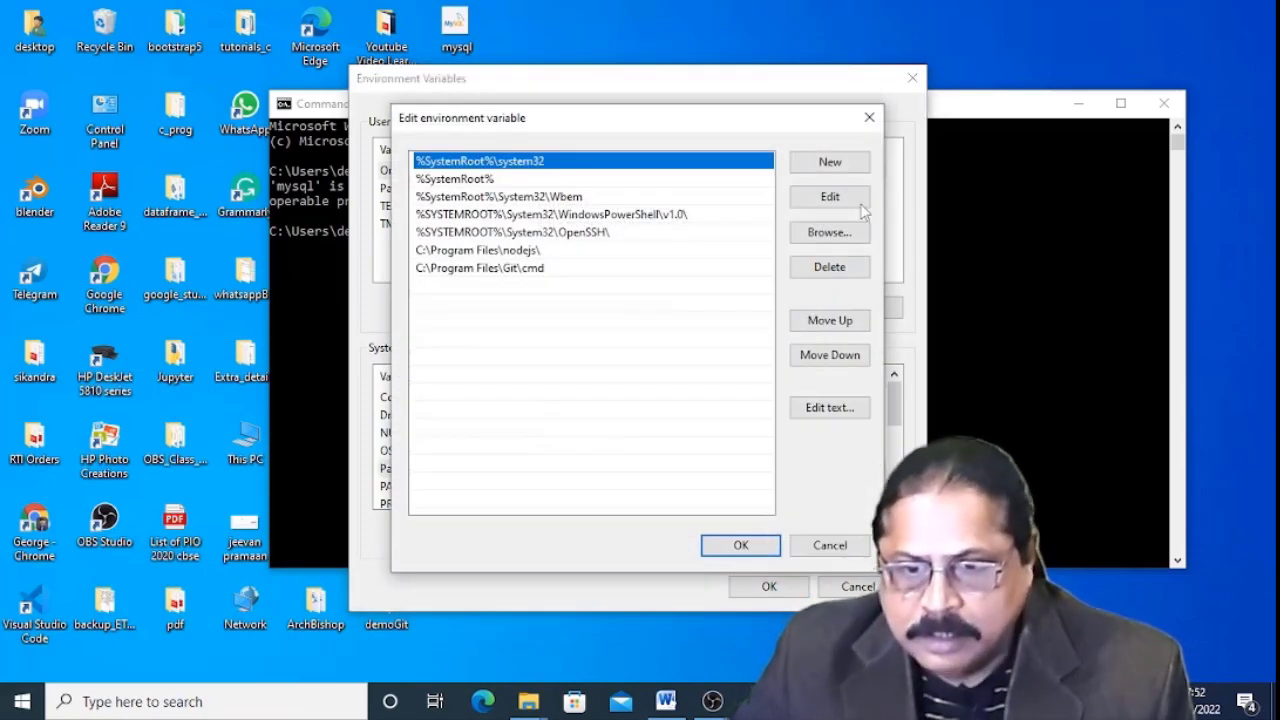
left_click(843, 166)
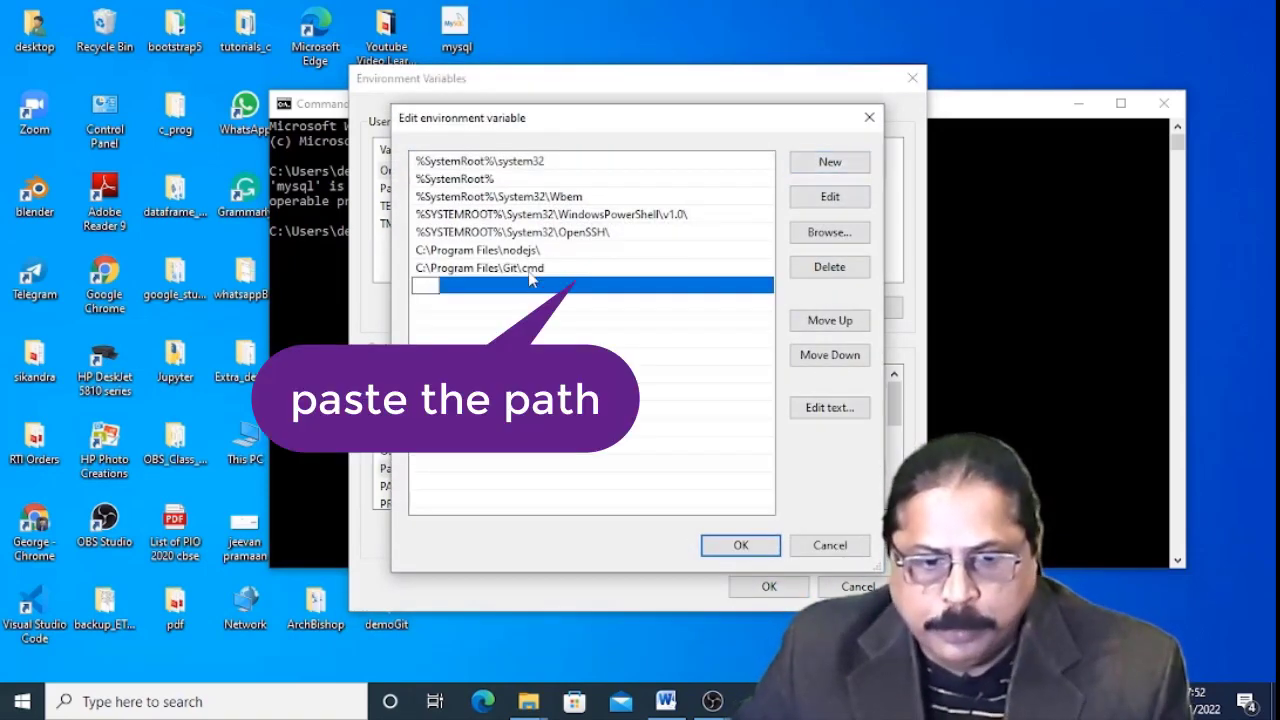
key("ctrl+v")
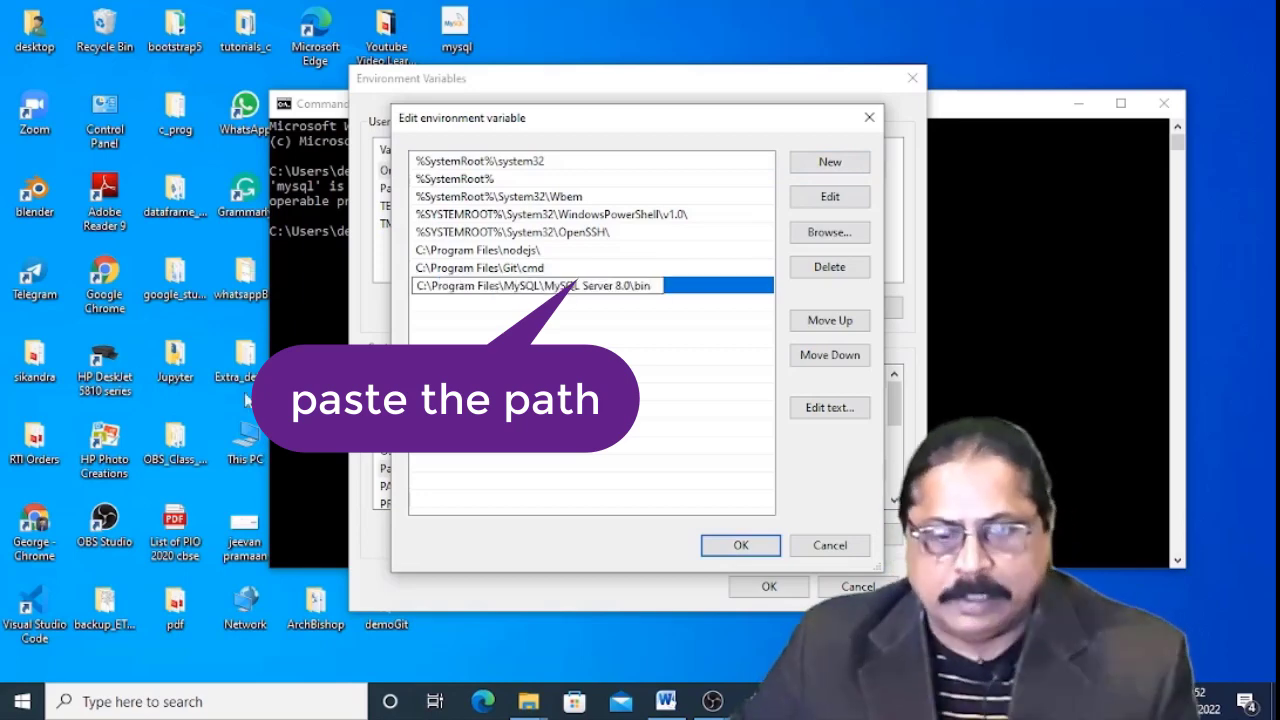
left_click(758, 553)
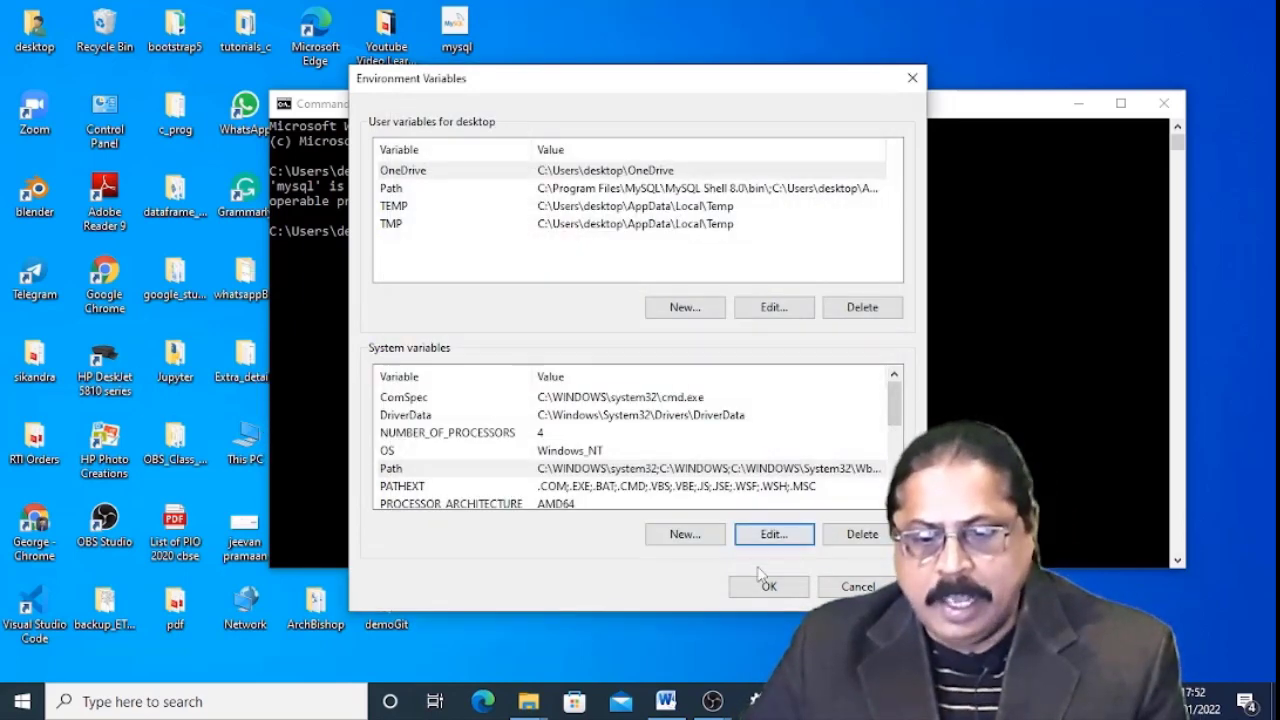
left_click(765, 587)
left_click(550, 556)
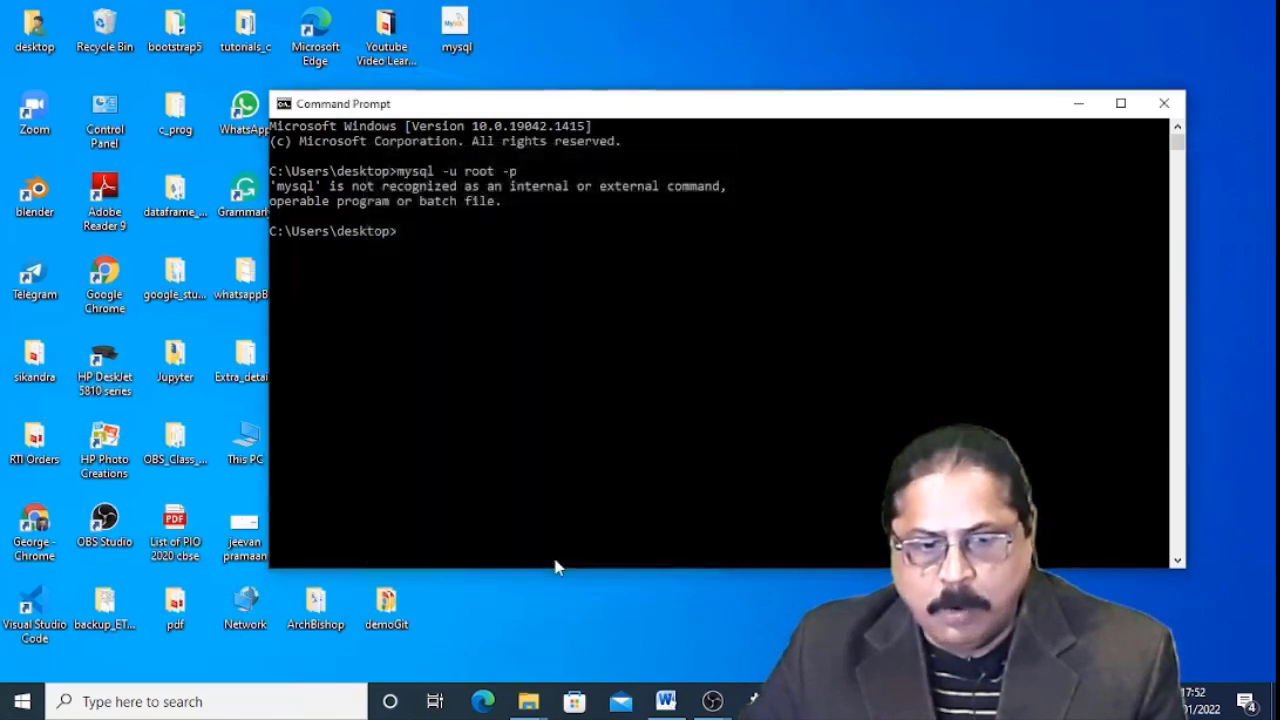
left_click(1164, 103)
Launch a new Command Prompt window from Windows search.
left_click(259, 700)
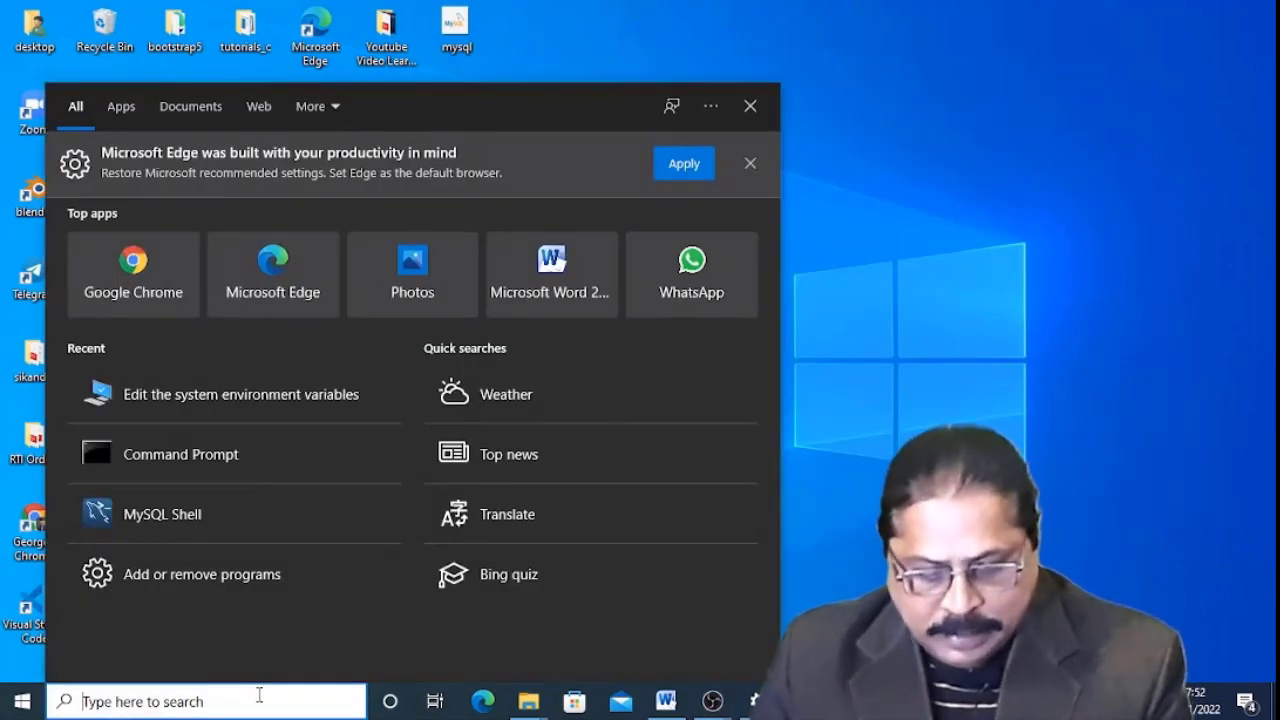
type("cmd")
key("Return")
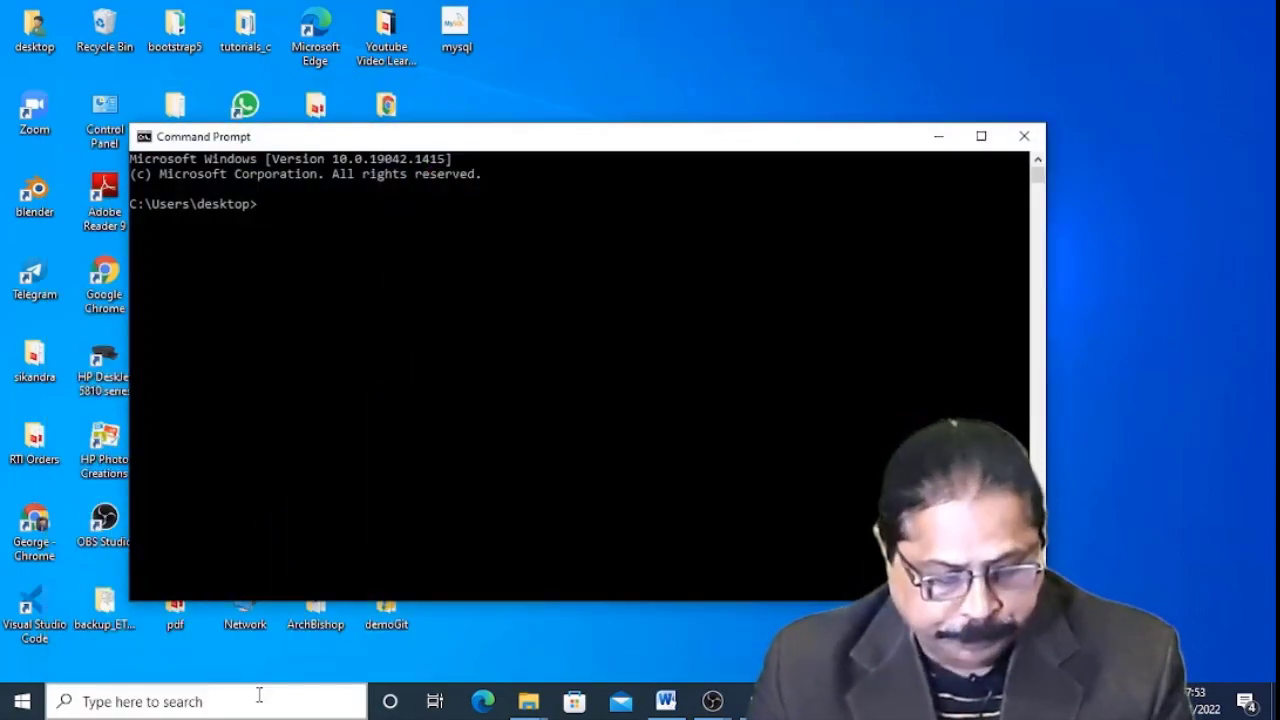
Log in to MySQL as root with mysql -u root -p, list the databases, then close the window.
type("mys")
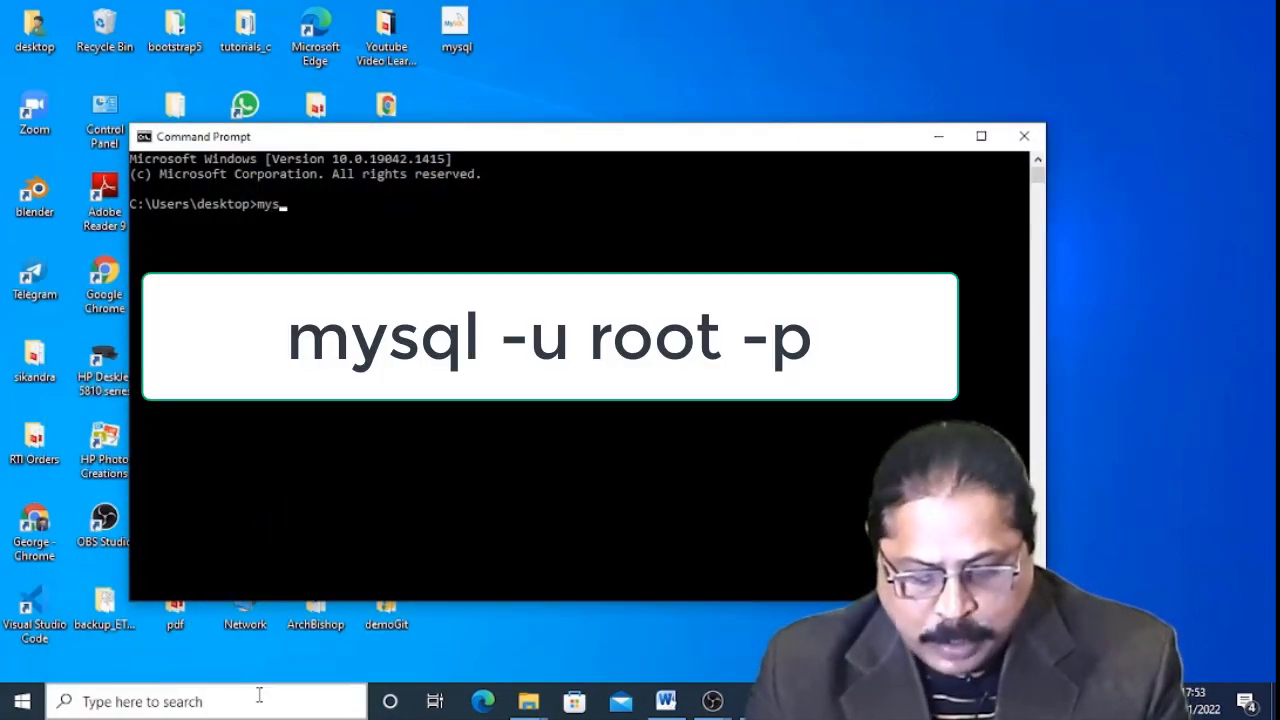
type("ql -u")
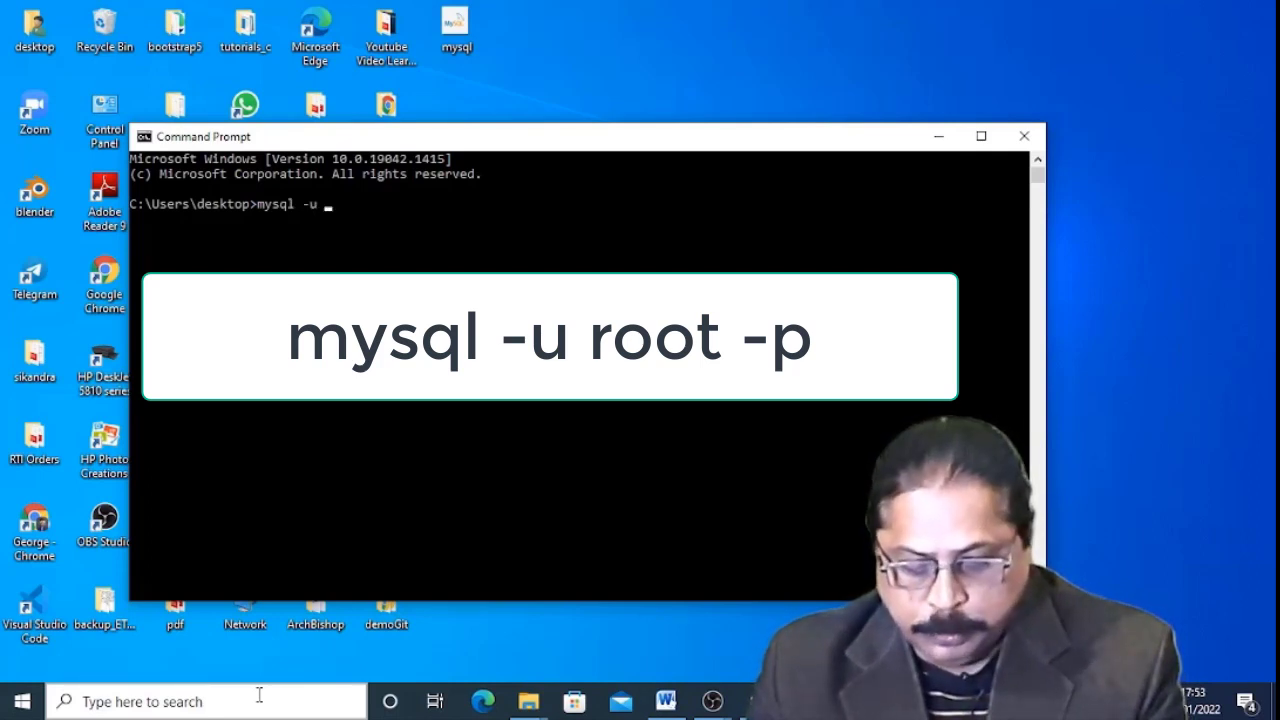
type(" root -p")
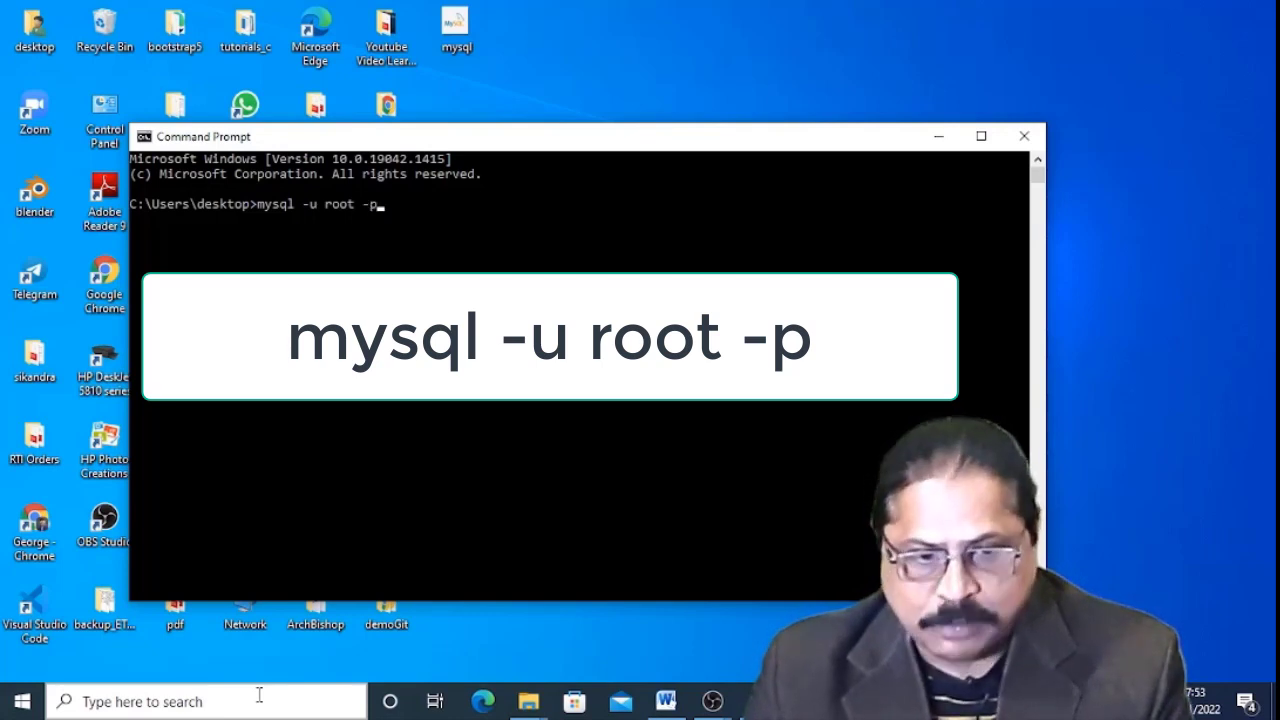
key("Return")
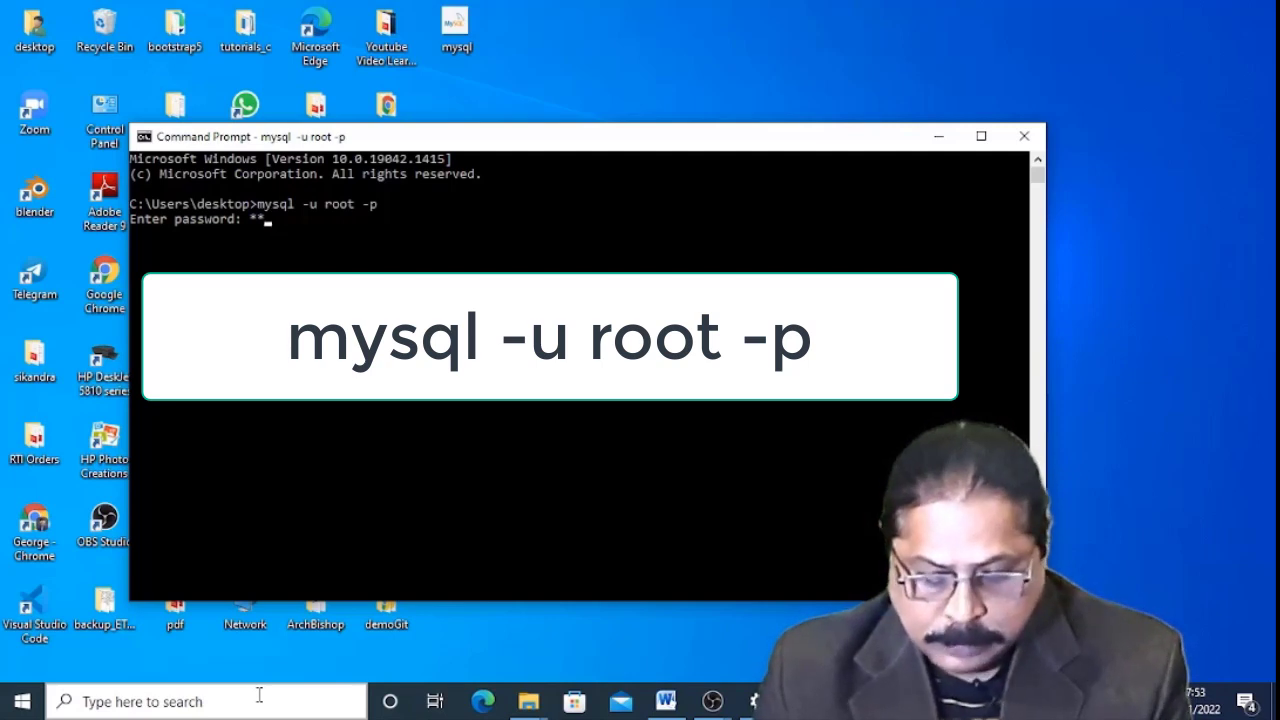
type("**")
type("***********")
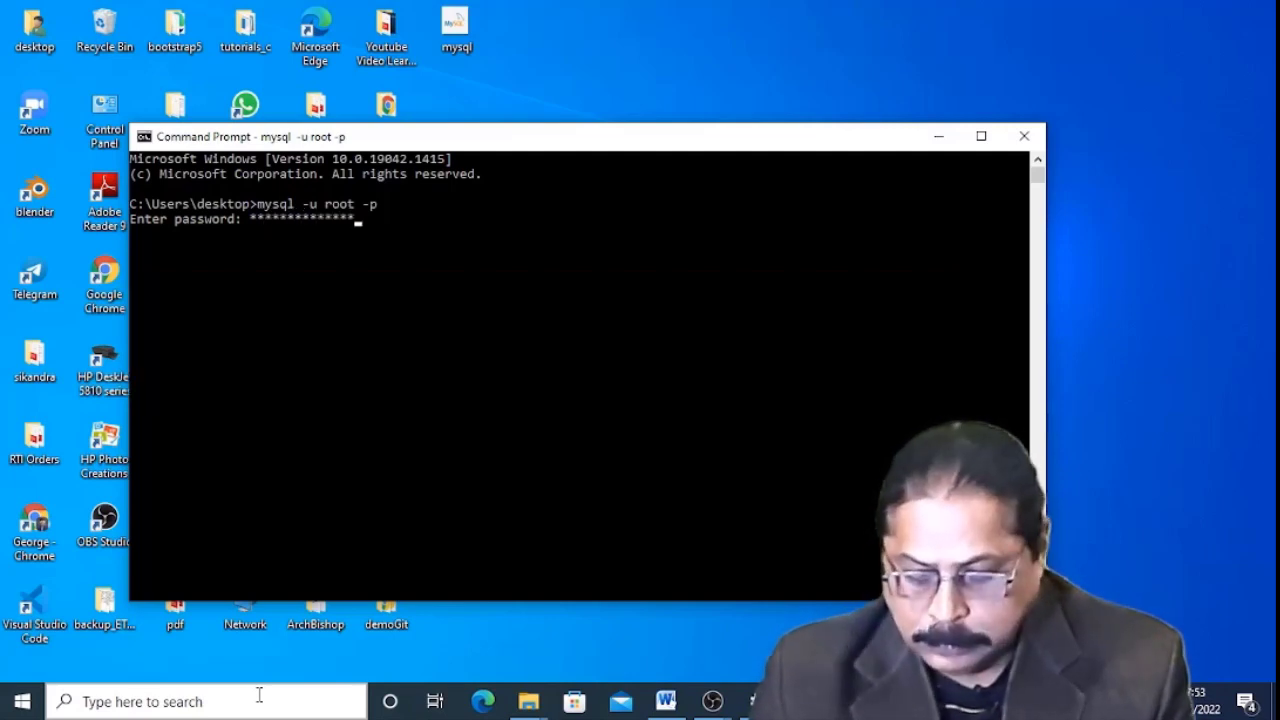
key("Return")
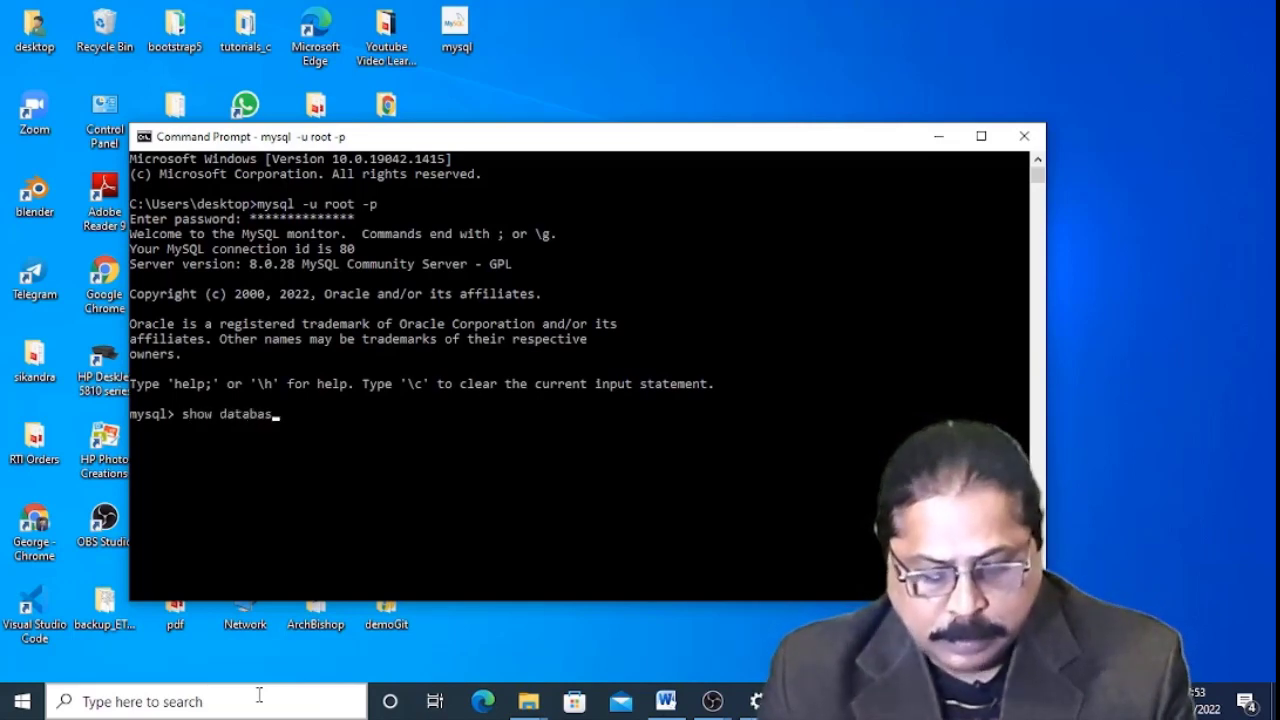
key("Return")
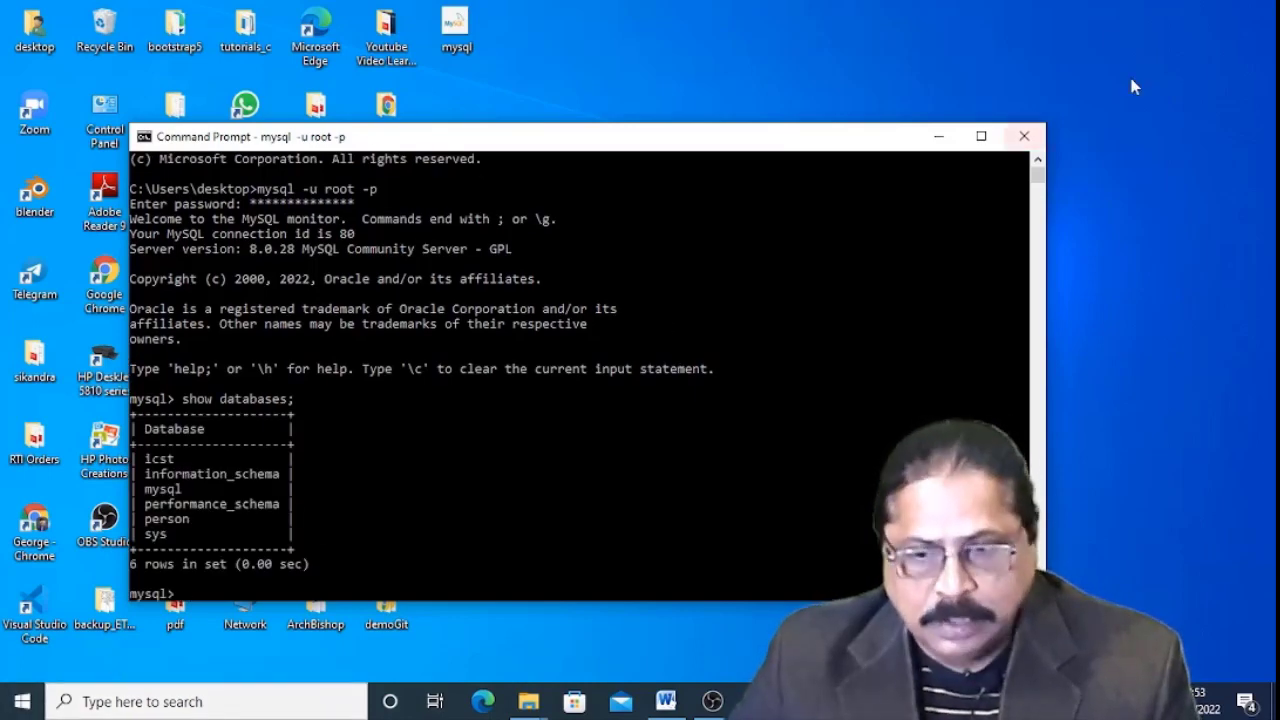
left_click(1023, 137)
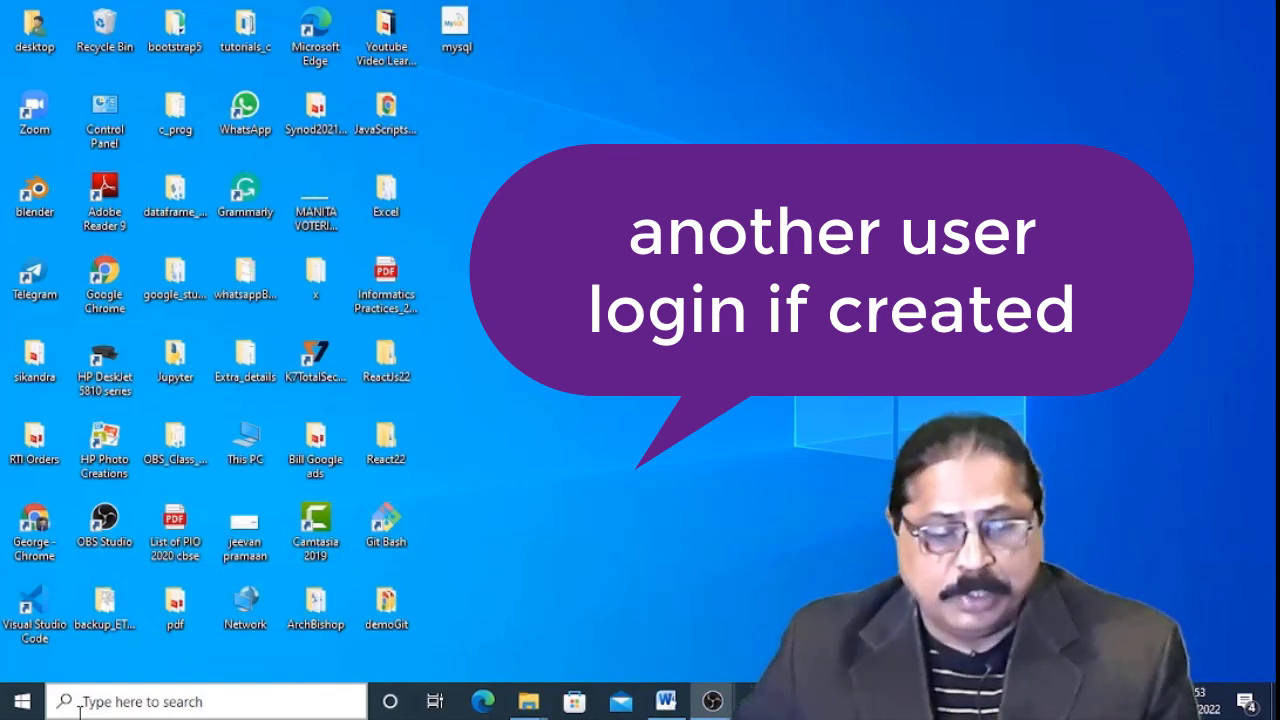
Launch a fresh Command Prompt window from Windows search.
left_click(100, 705)
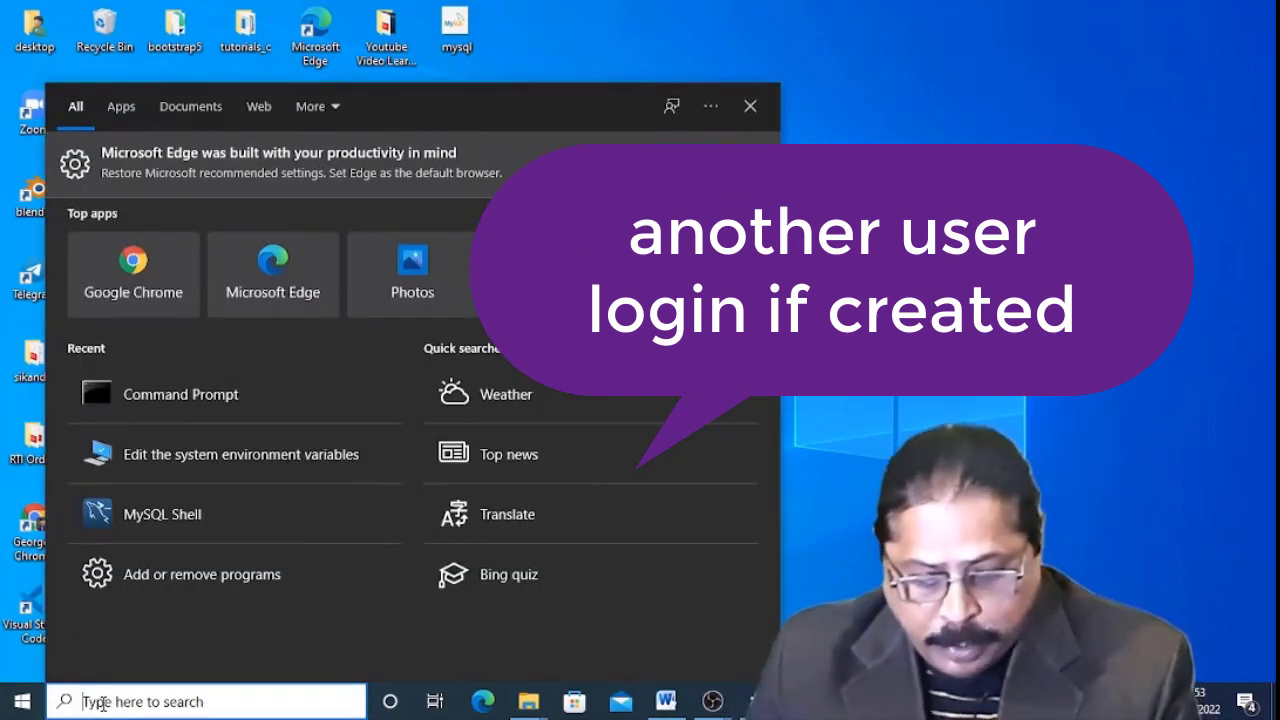
type("cmd")
key("Return")
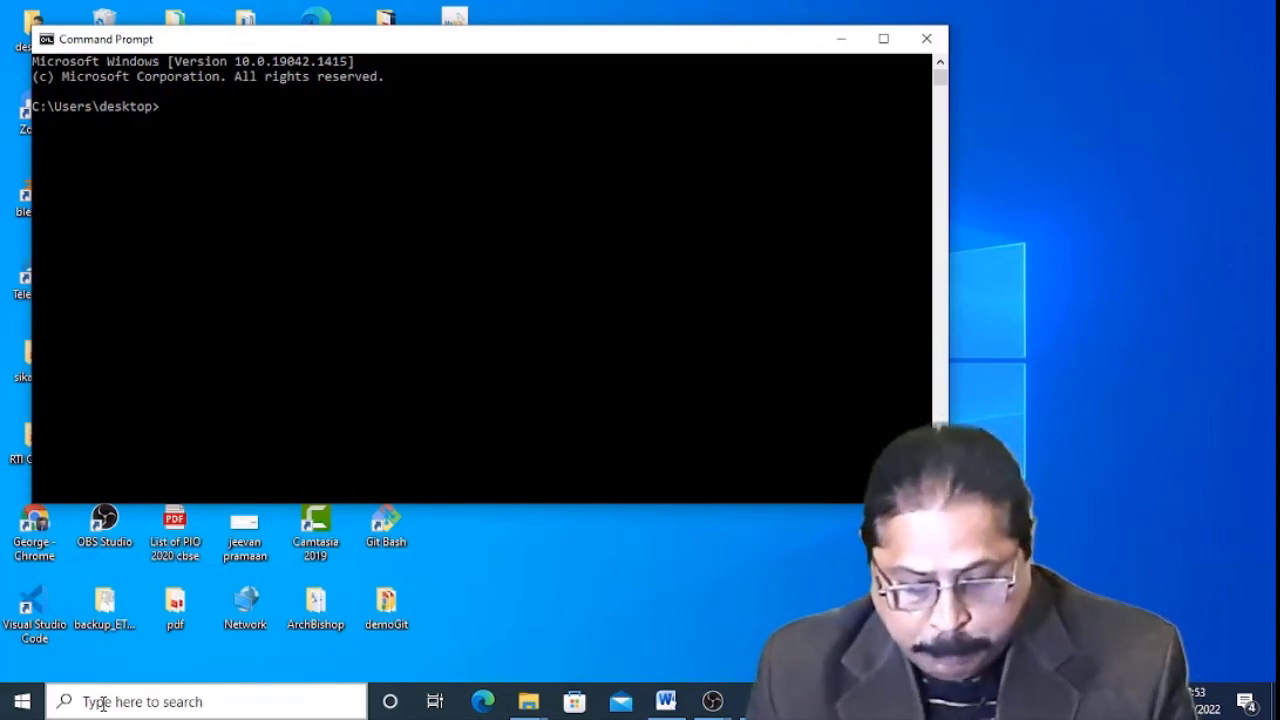
Log in to MySQL as the newly created user and run show databases; to list six databases.
type("mysql -u")
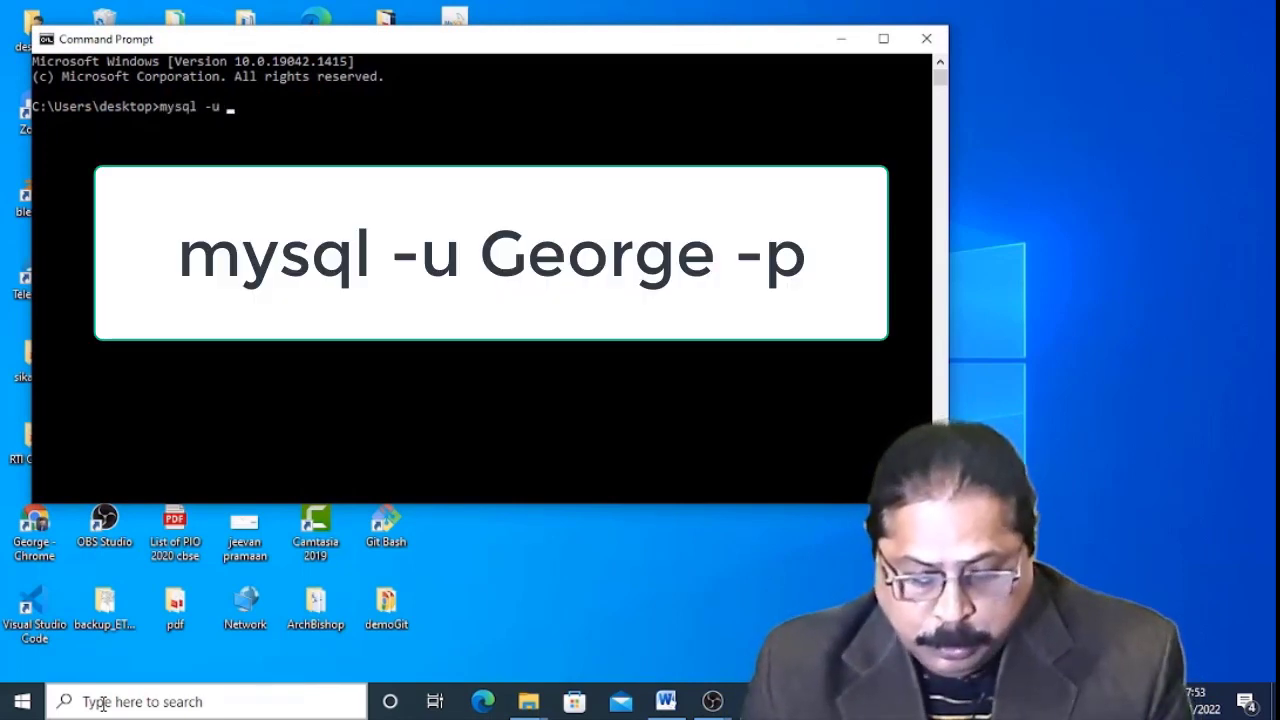
type(" George -p")
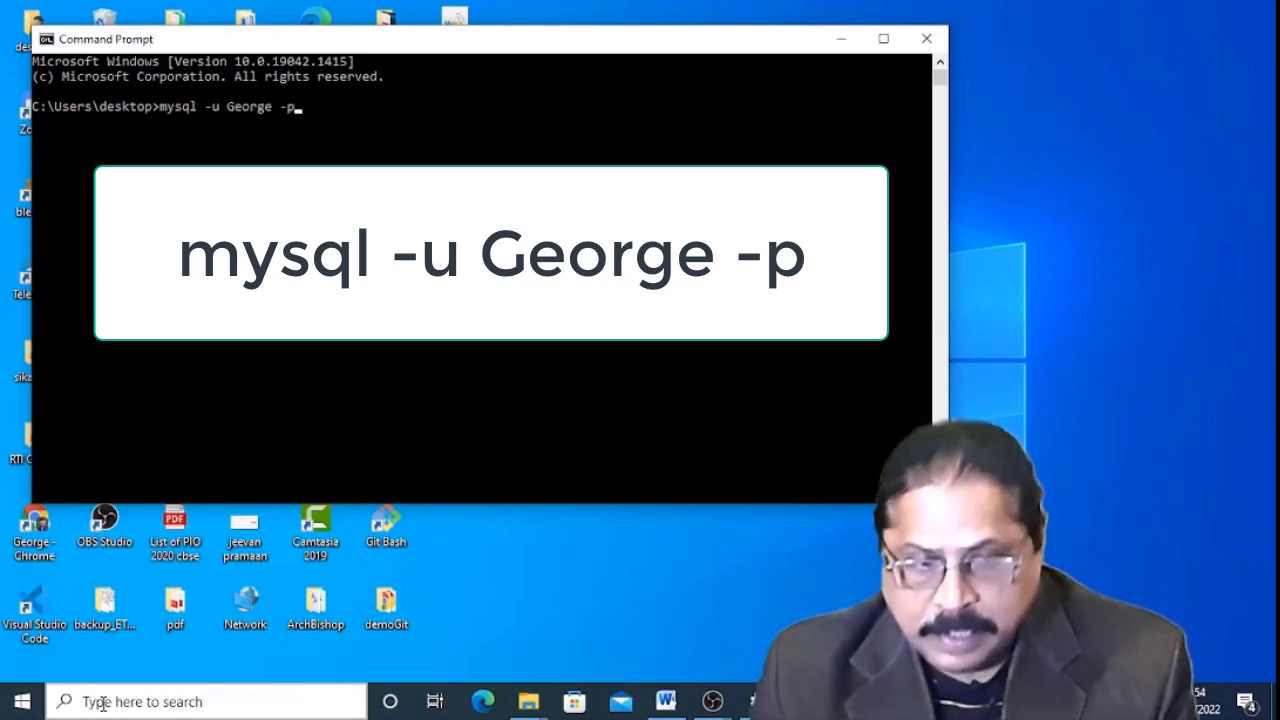
key("Return")
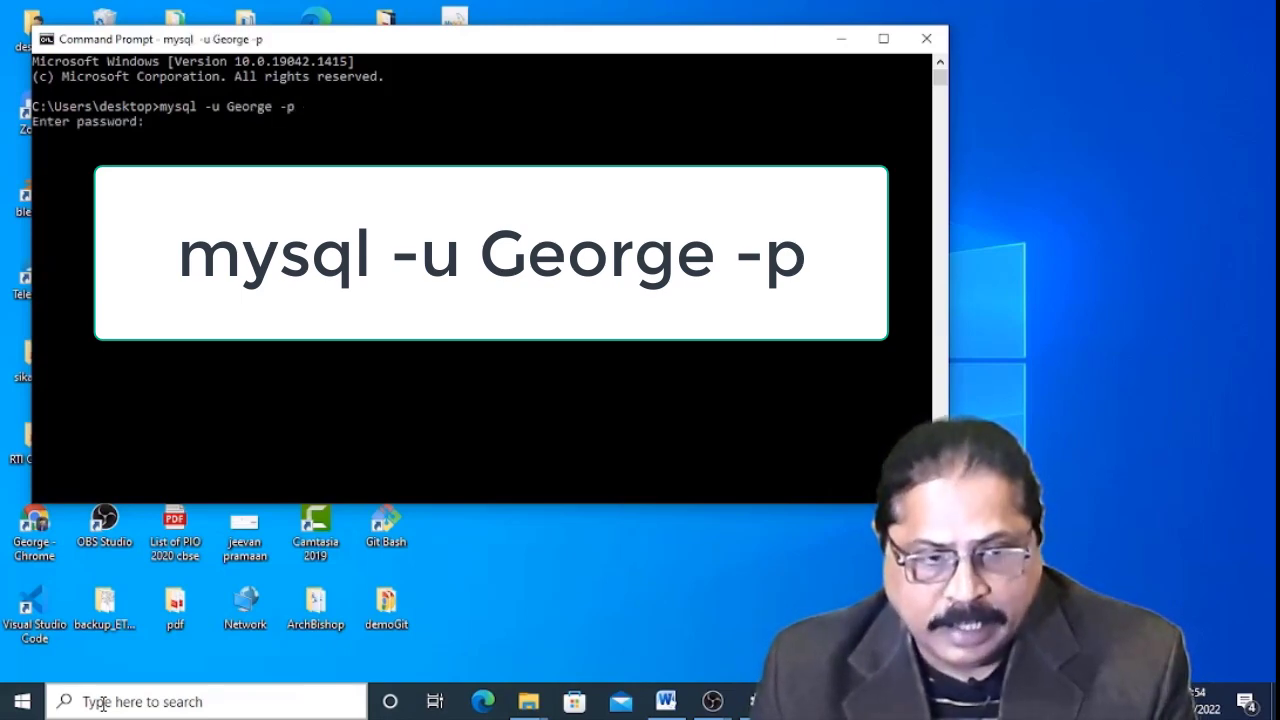
type("************")
key("Return")
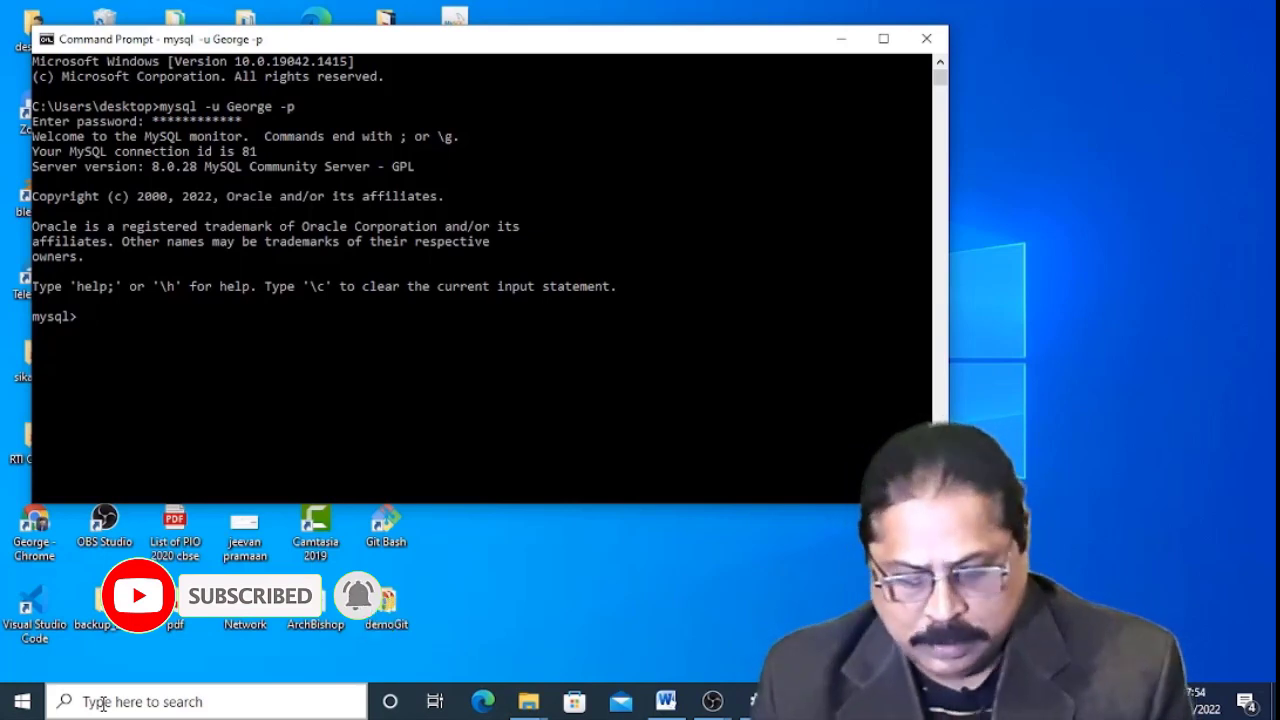
type("show datab")
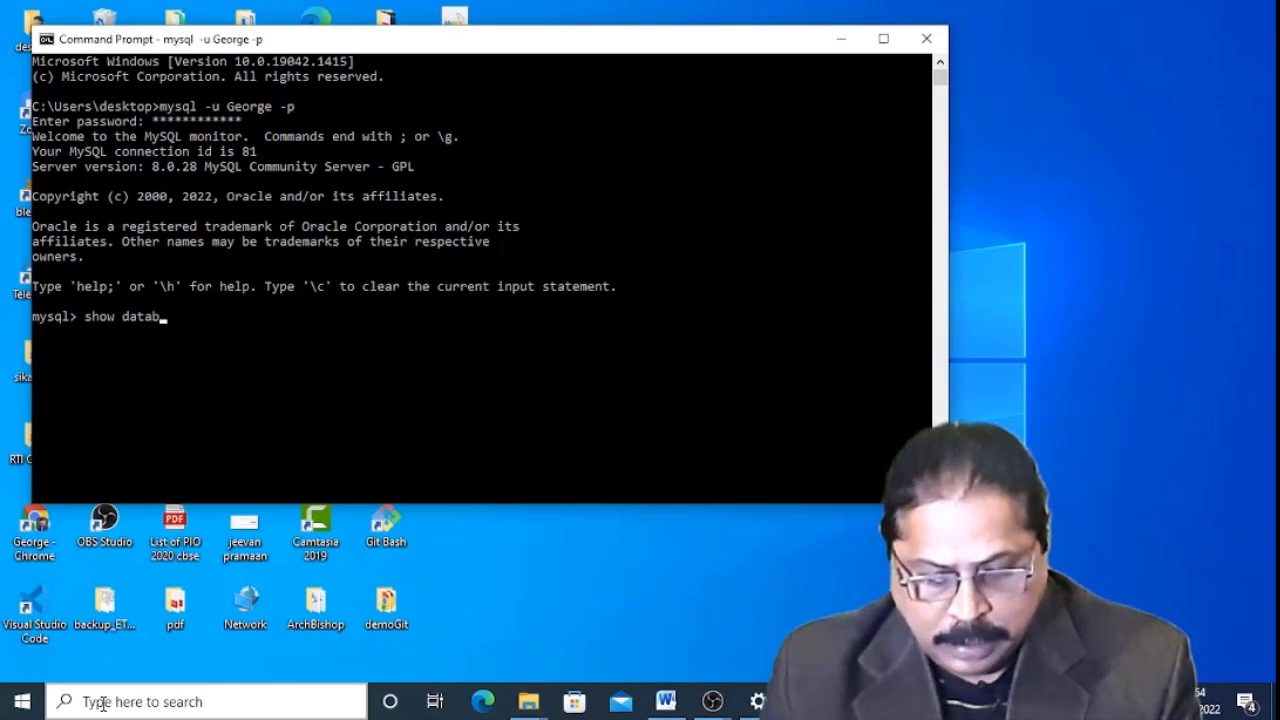
type("ases;")
key("Return")
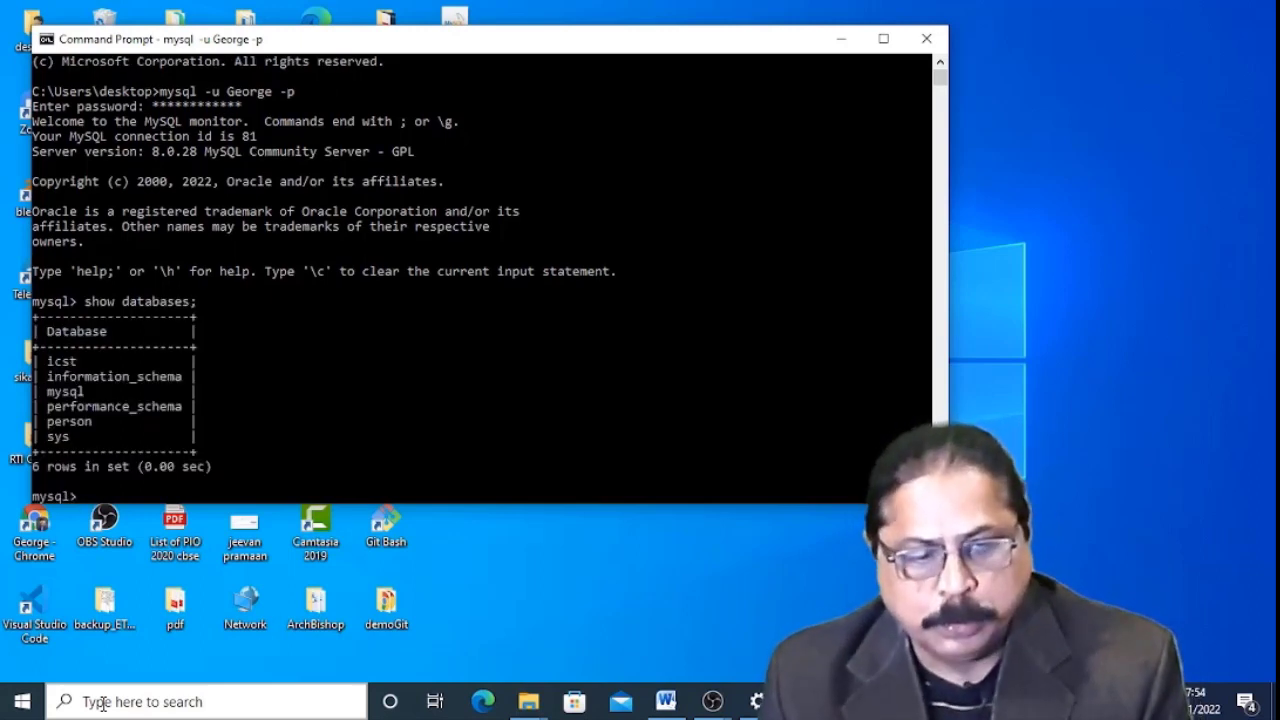
left_click(14, 705)
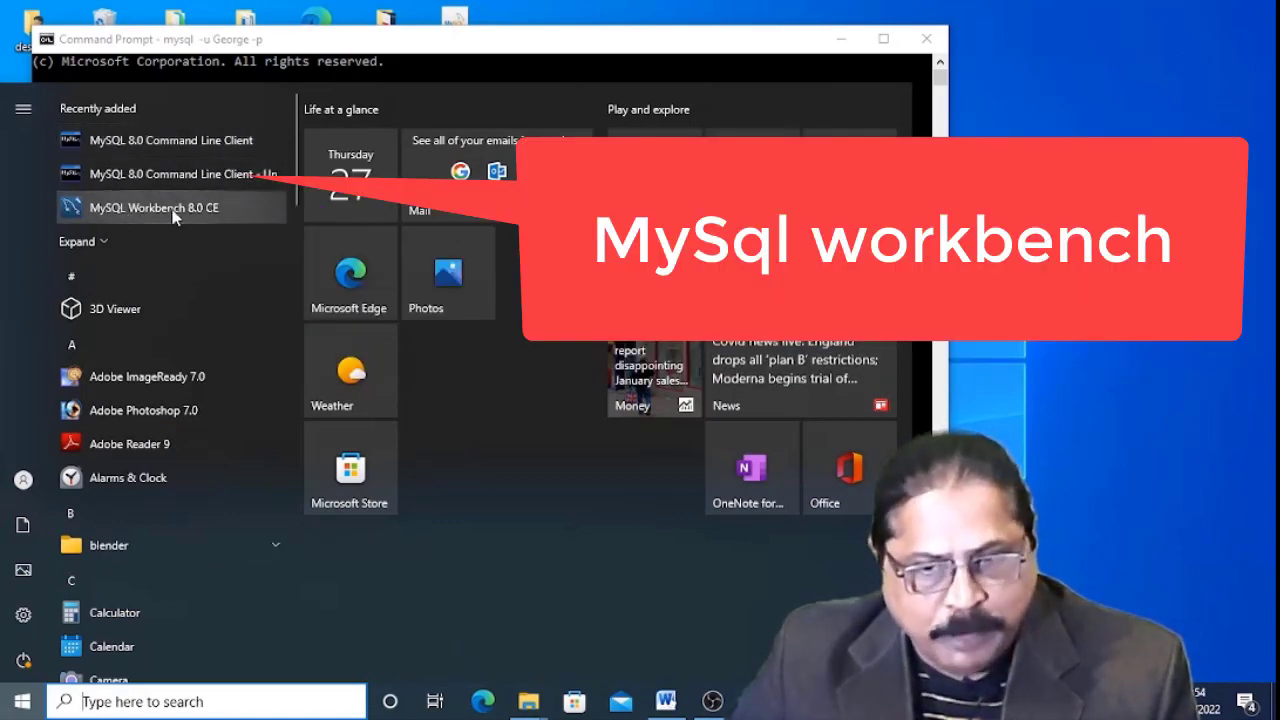
Launch MySQL 8.0 Command Line Client and MySQL Workbench 8.0 CE, arranging them side by side.
left_click(234, 140)
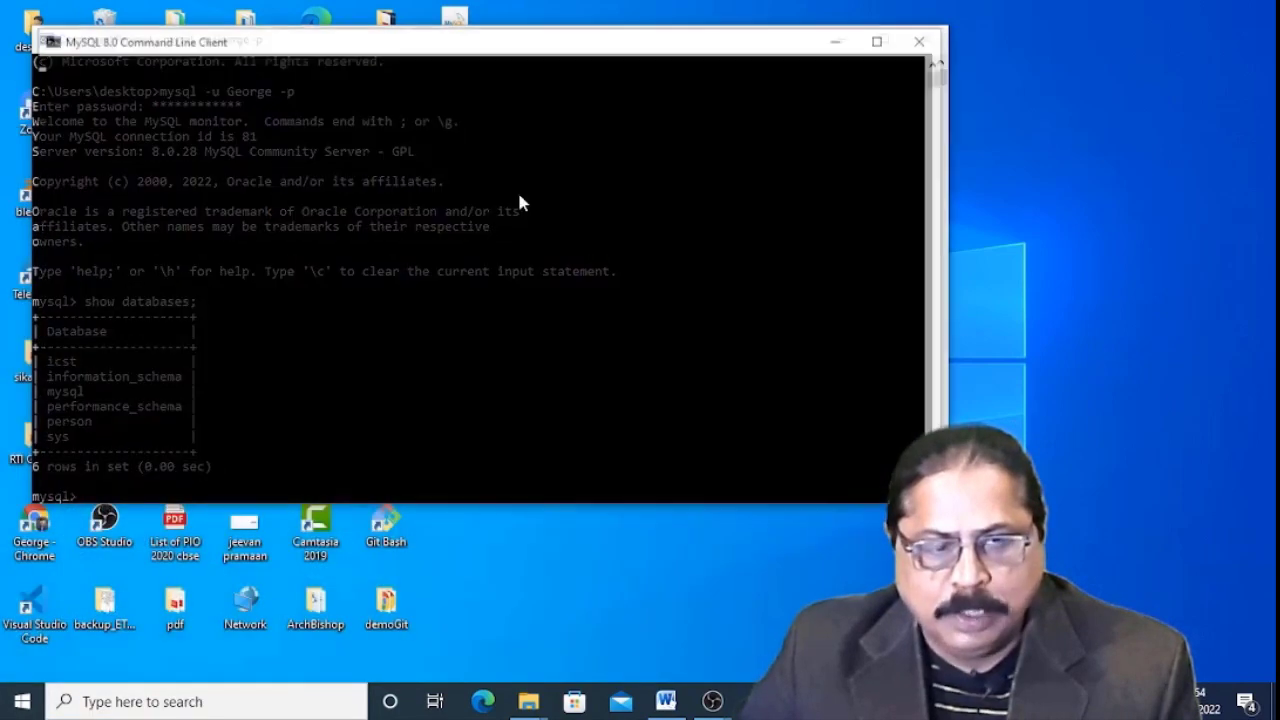
left_click_drag(470, 46, 865, 80)
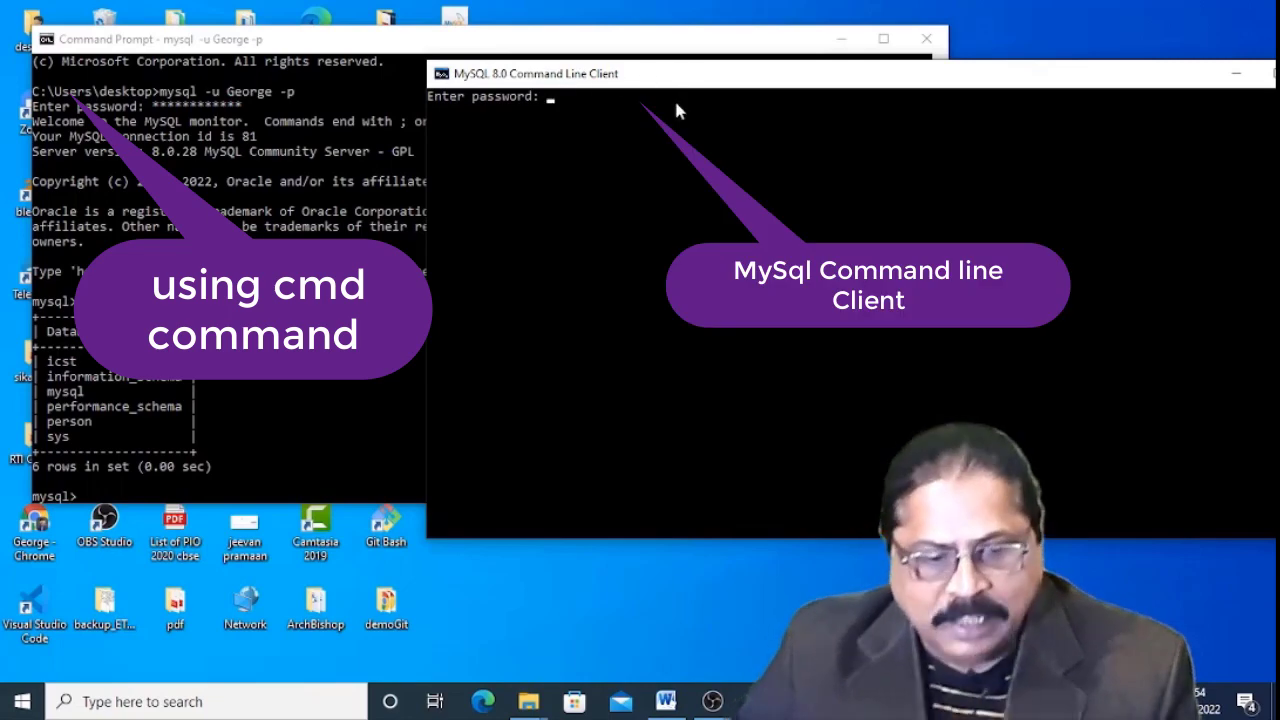
left_click(22, 701)
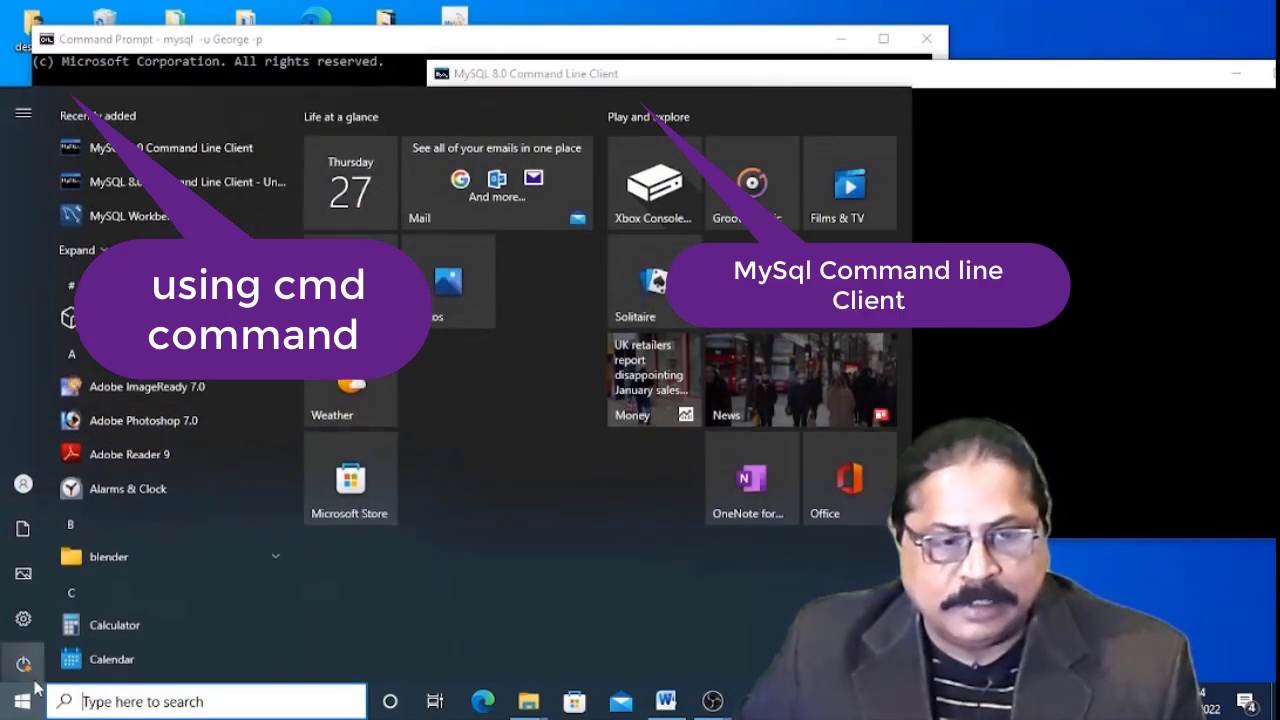
left_click(180, 208)
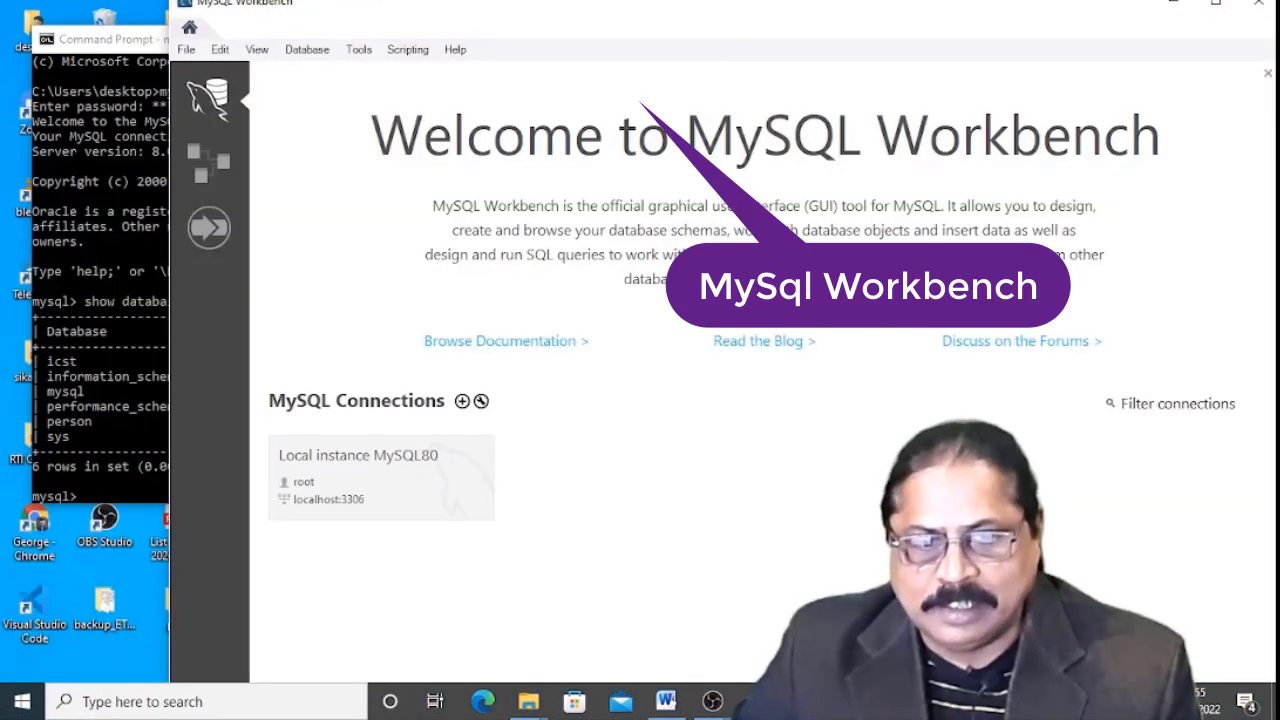
left_click_drag(757, 20, 601, 408)
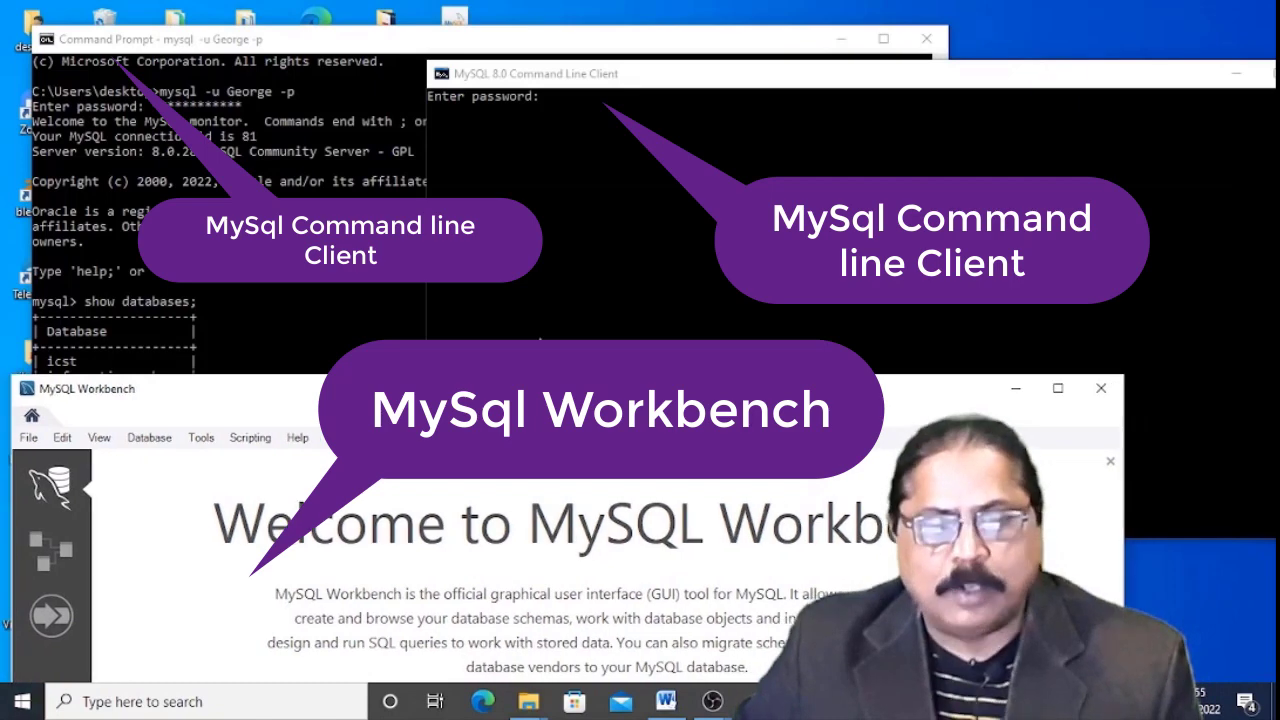